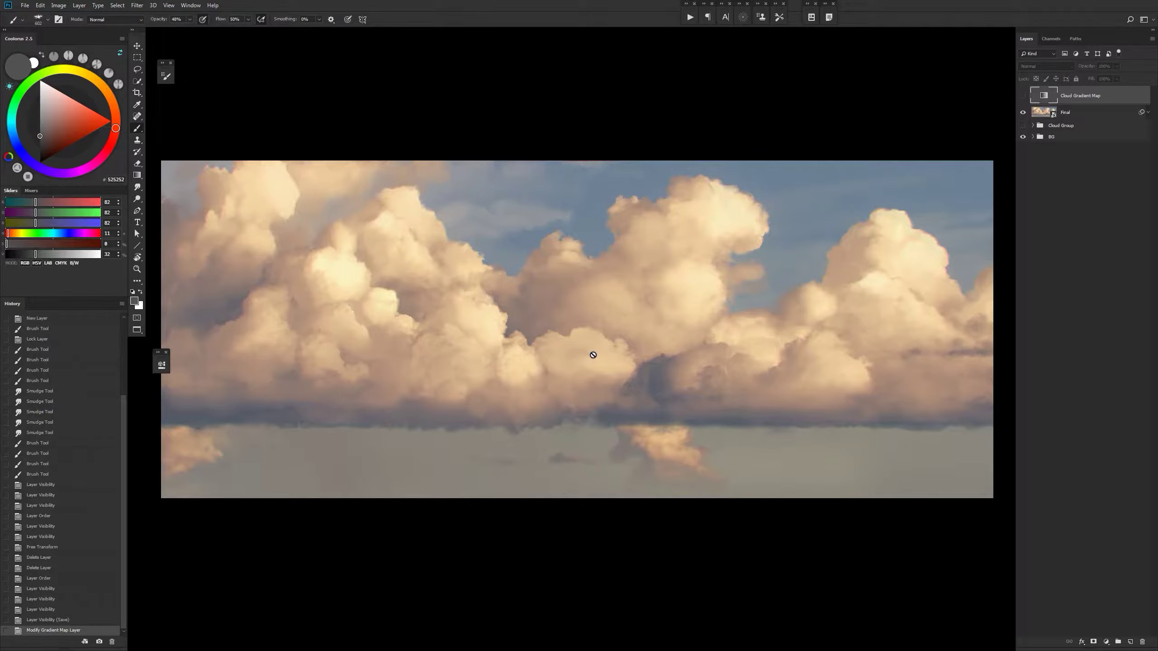
drag(583, 304, 589, 298)
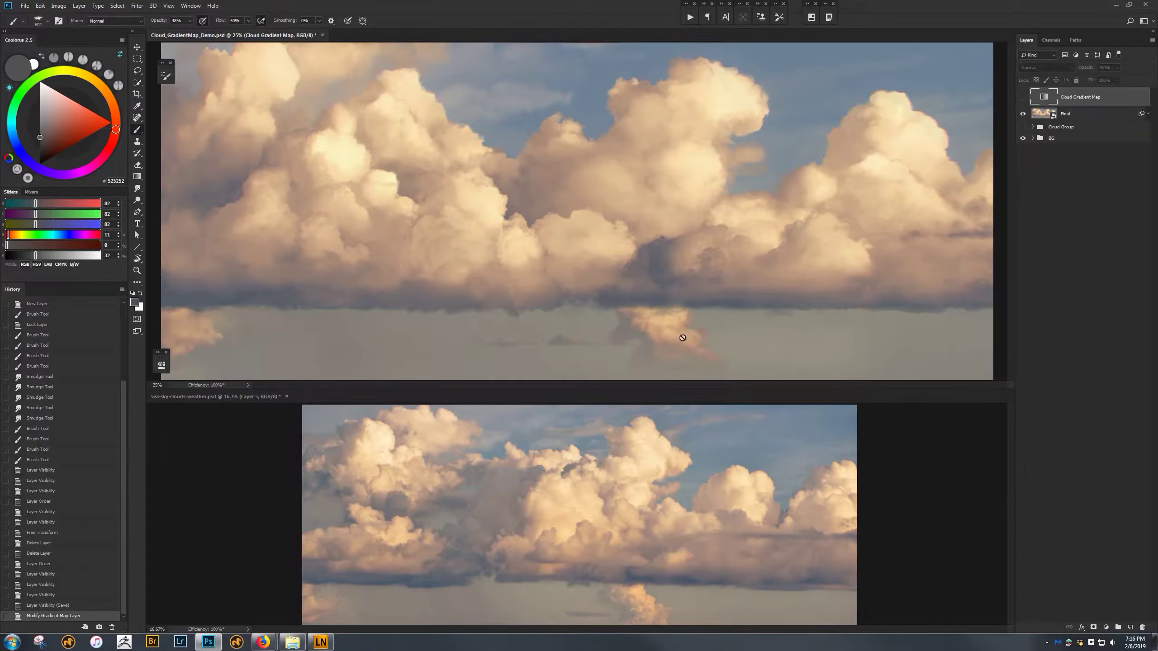
click(1106, 628)
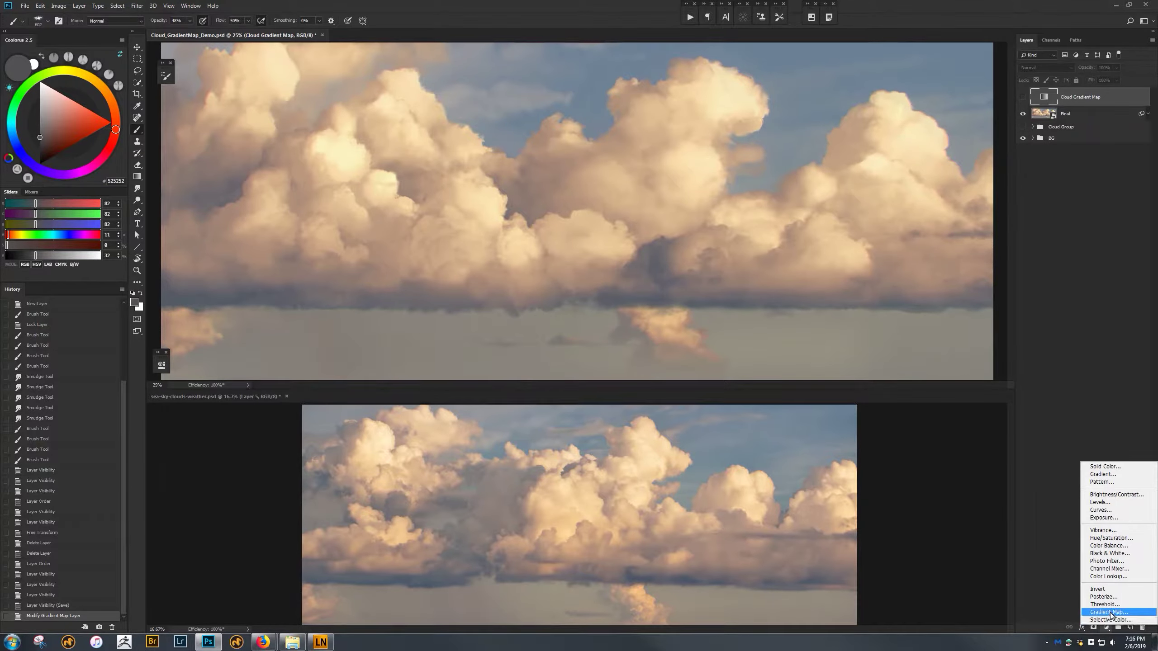
click(1080, 297)
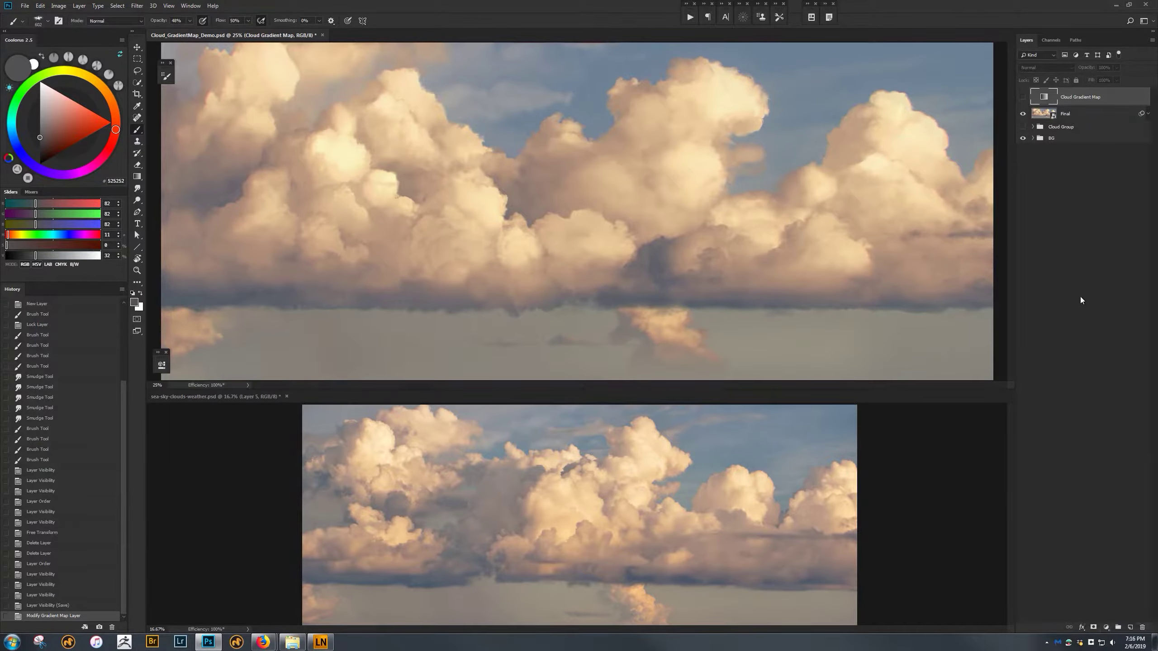
Examine the colour stops of the Cloud Gradient Map adjustment in the Gradient Editor.
double_click(1050, 98)
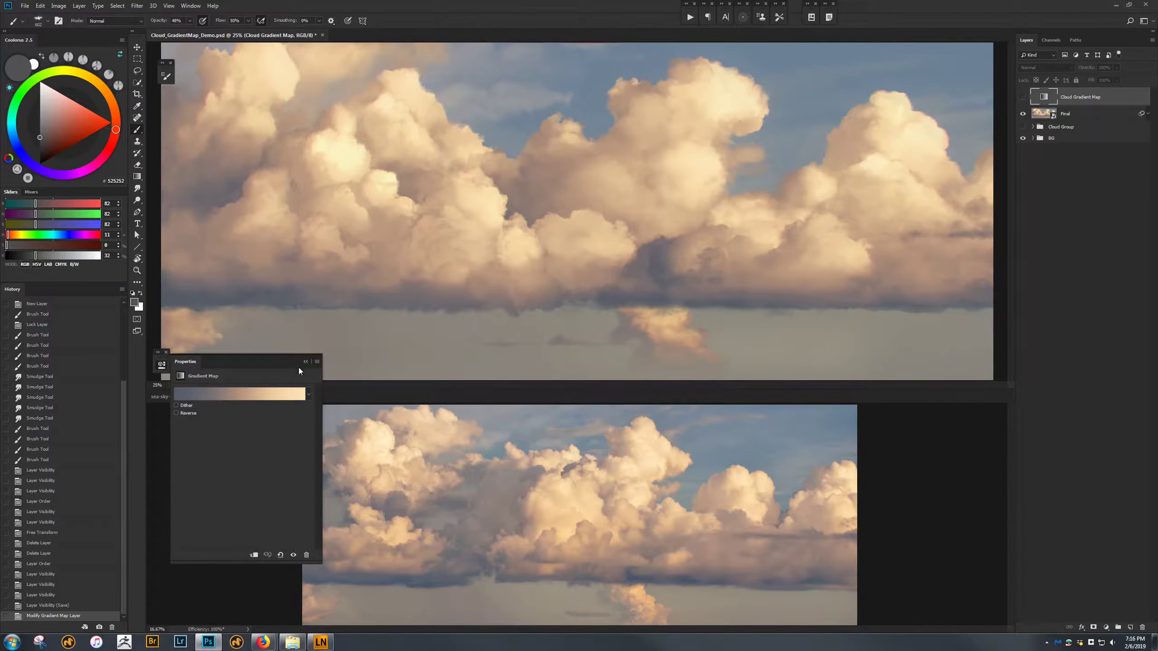
click(231, 394)
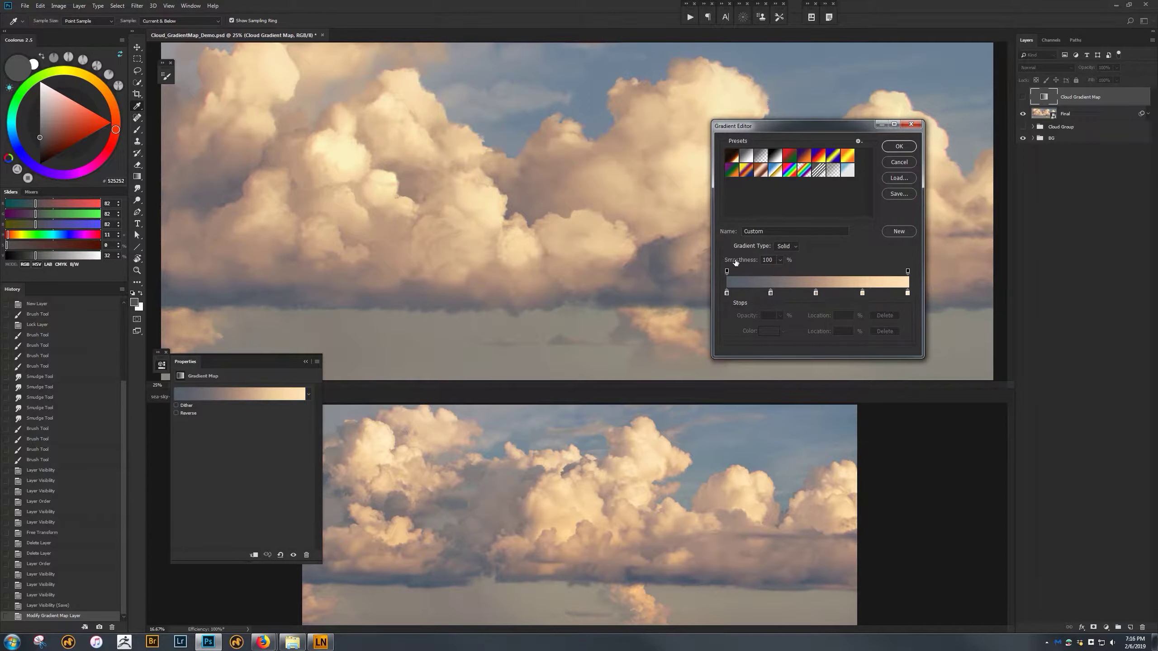
click(725, 271)
click(898, 147)
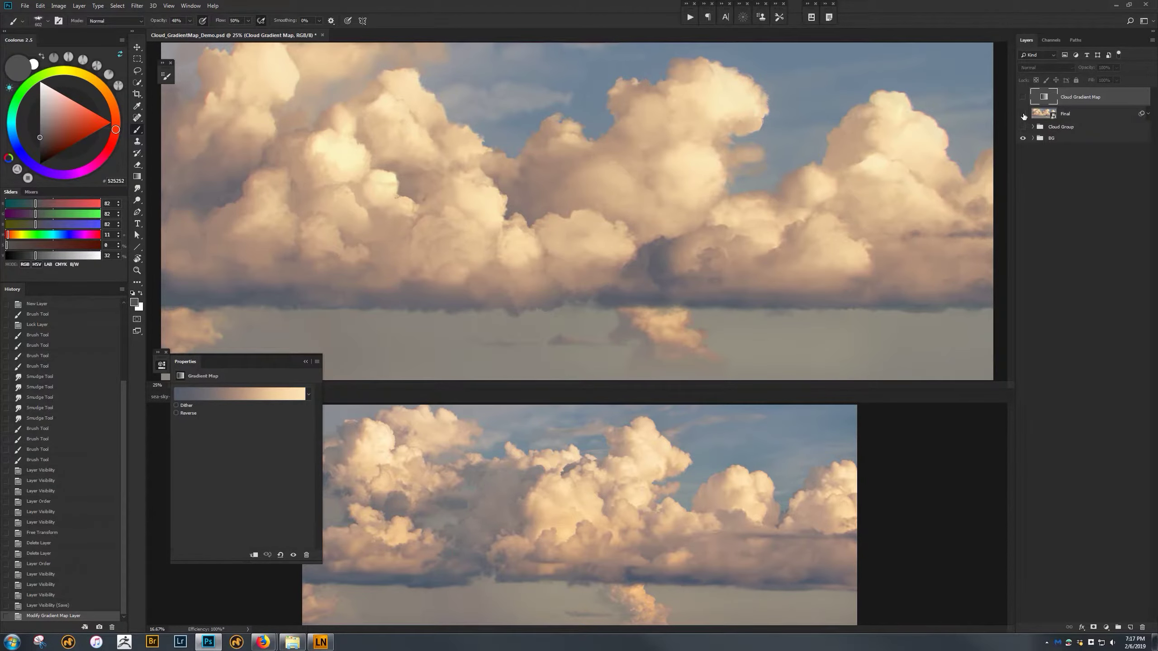
Hide the Final layer and add a new blank layer directly above it.
click(1022, 113)
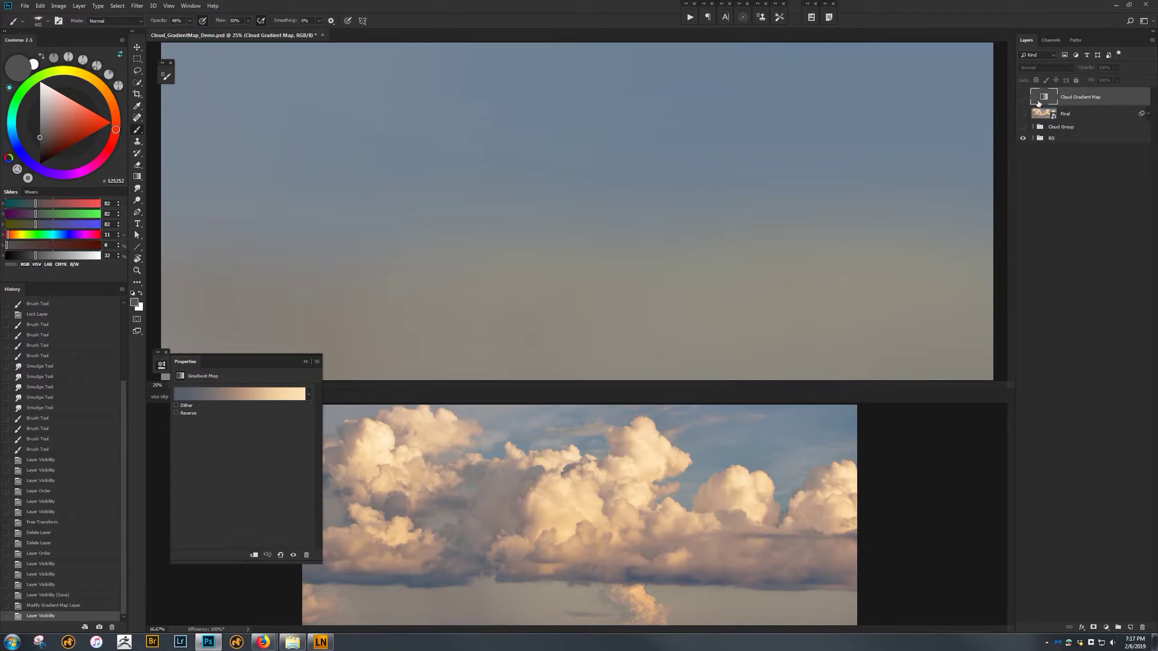
click(1065, 113)
key(ctrl+shift+alt+n)
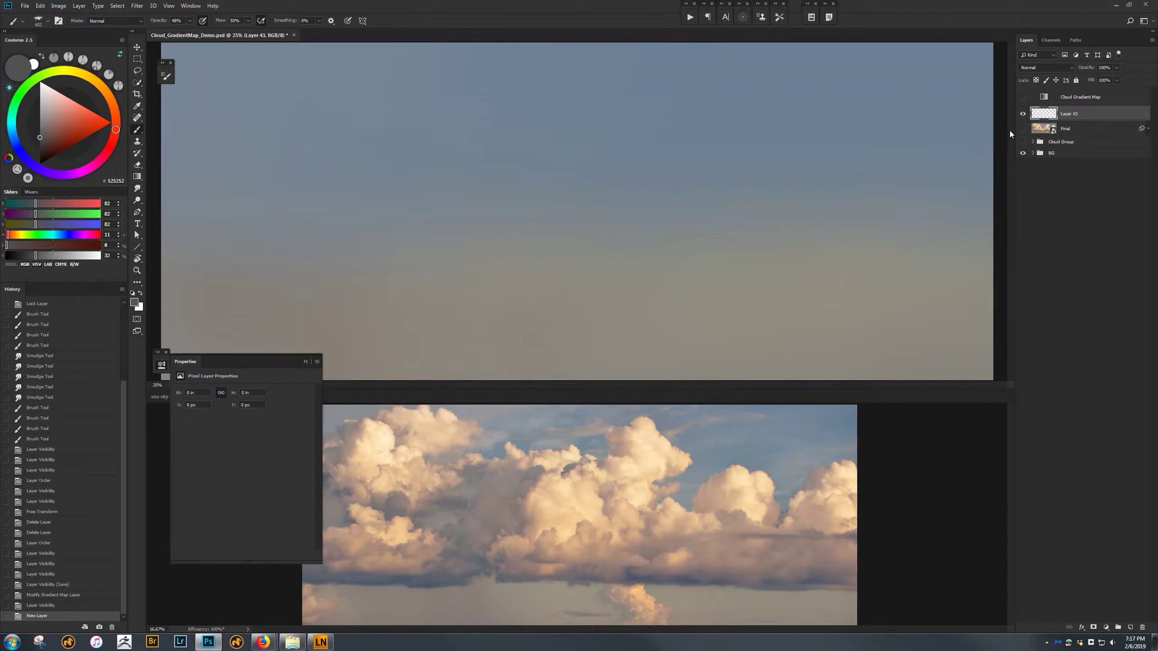
click(1063, 98)
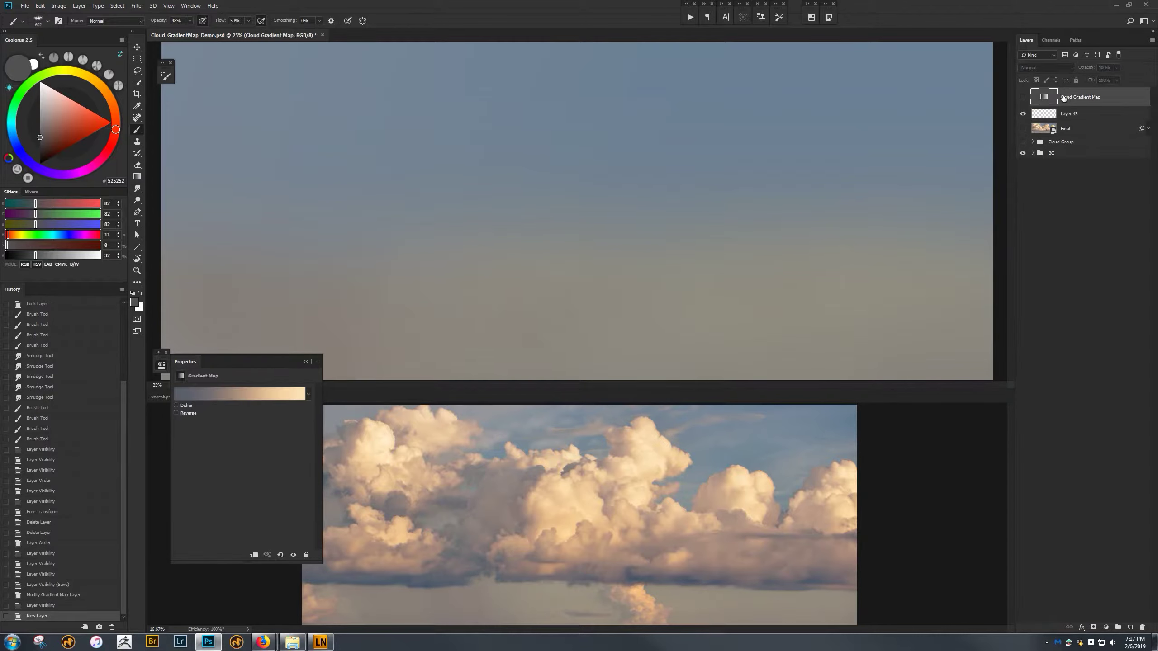
drag(1073, 103, 1082, 103)
alt+click(1080, 103)
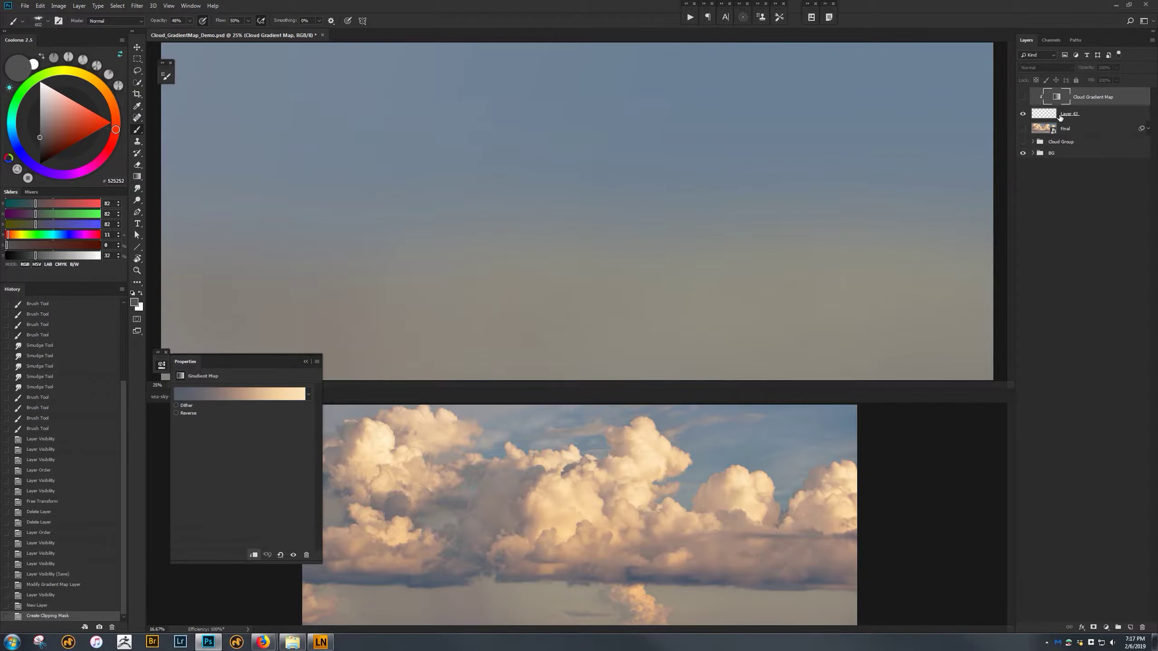
alt+click(1078, 102)
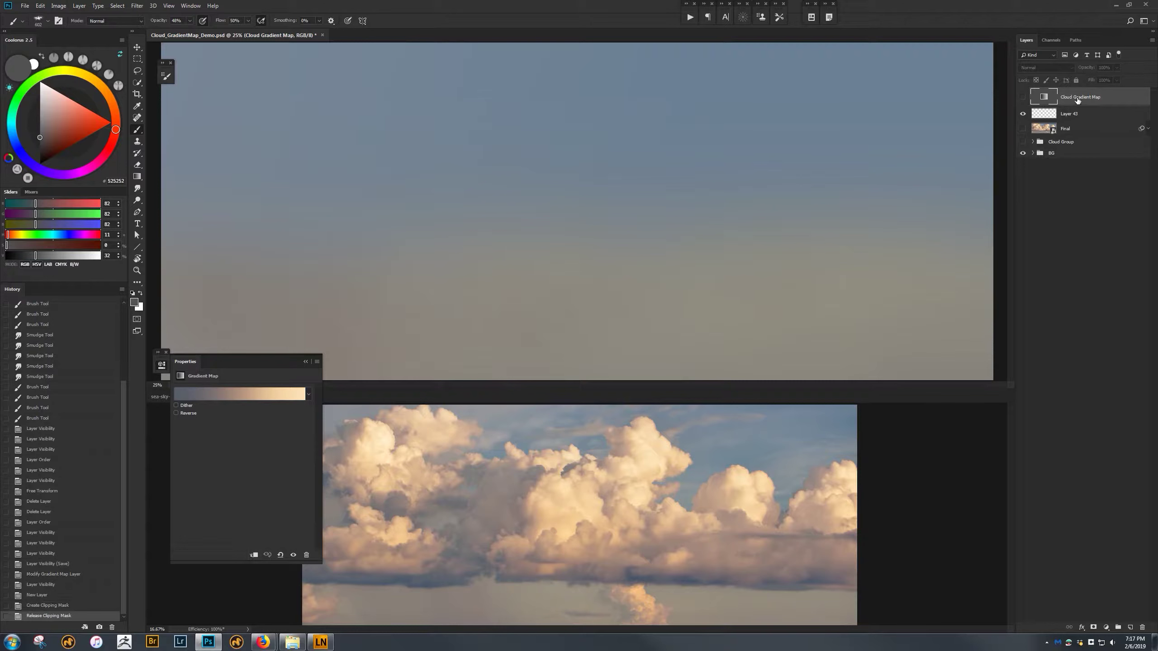
Clip the Cloud Gradient Map to the new blank layer and make the adjustment visible.
right_click(1080, 102)
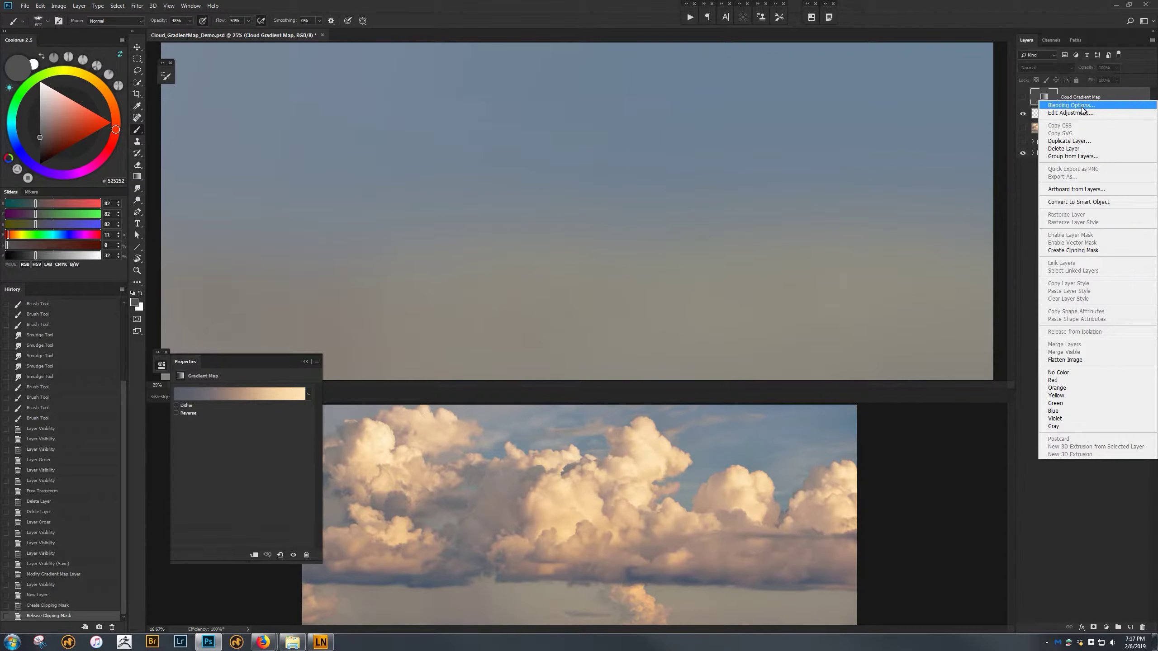
click(1078, 250)
click(1022, 97)
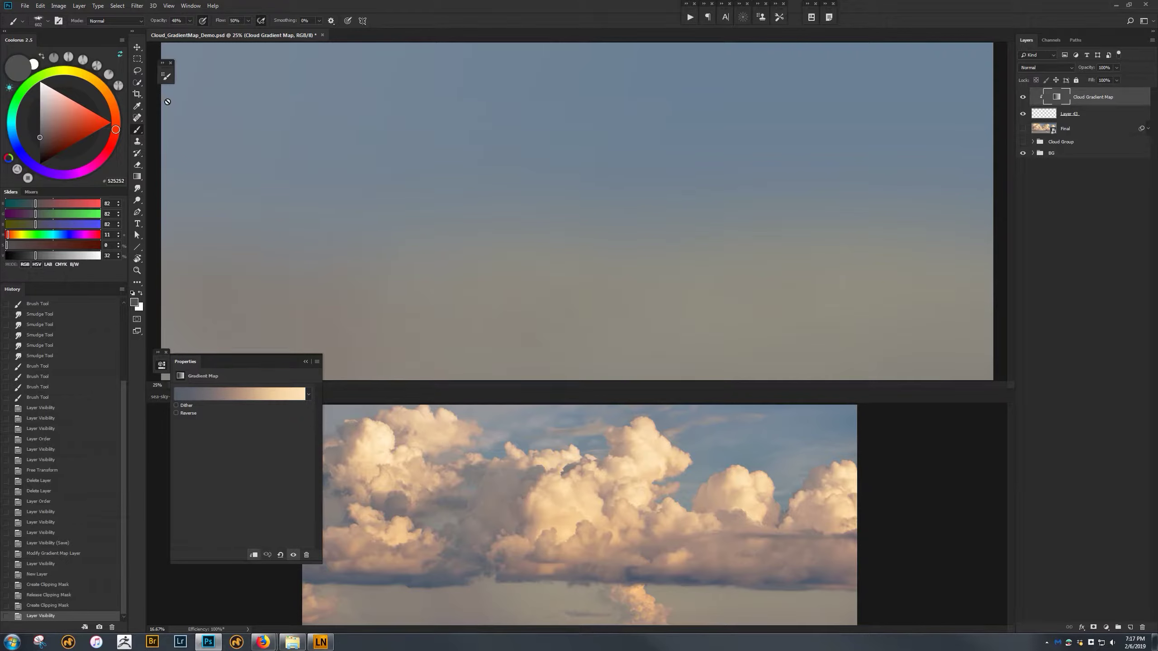
Make a wide, thin rectangular selection centred near the bottom edge of the sky.
click(137, 58)
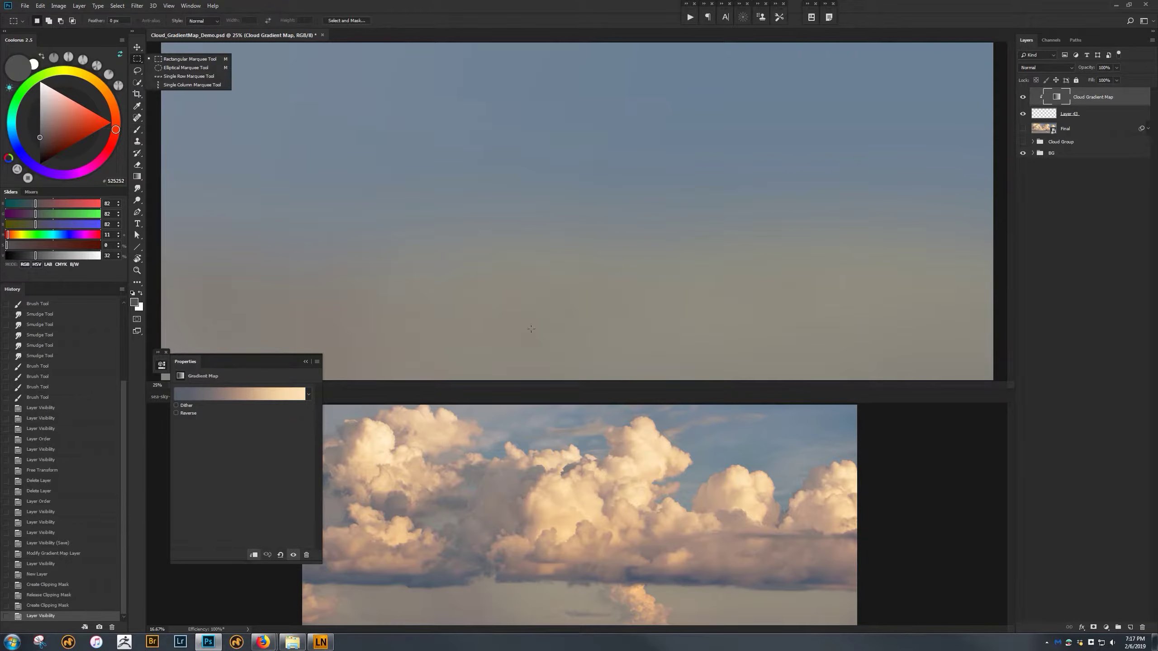
click(186, 59)
drag(370, 323, 799, 348)
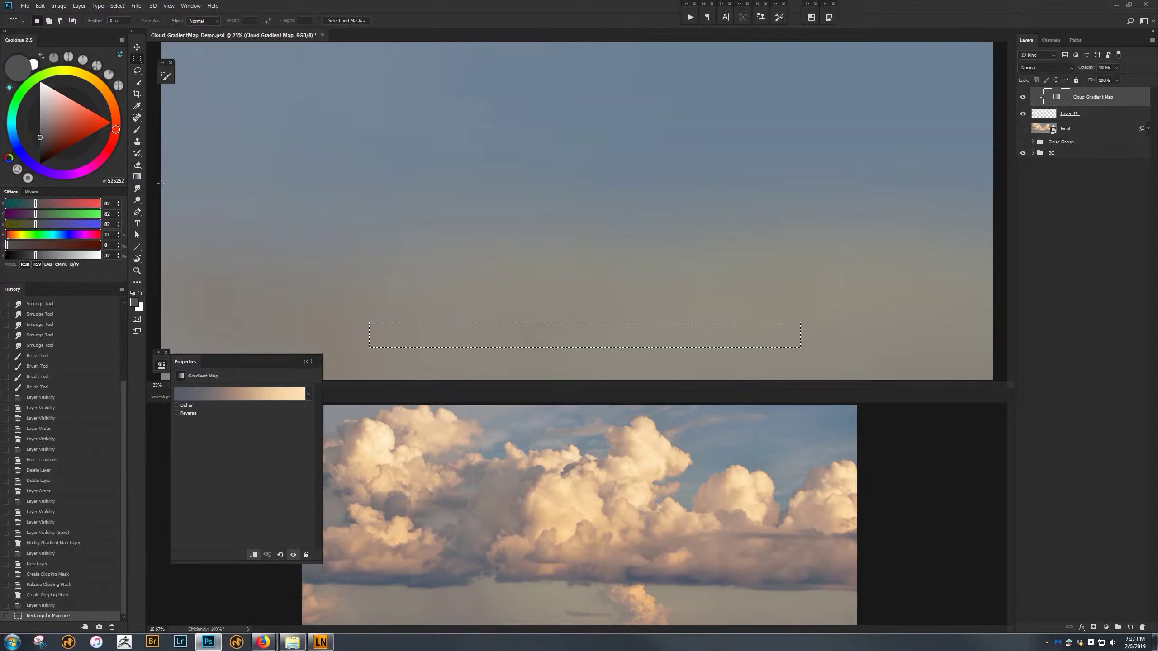
Set the foreground colour to black and fill the selection on the blank layer with a black-to-white gradient from left to right.
key(i)
click(134, 302)
click(314, 515)
click(535, 398)
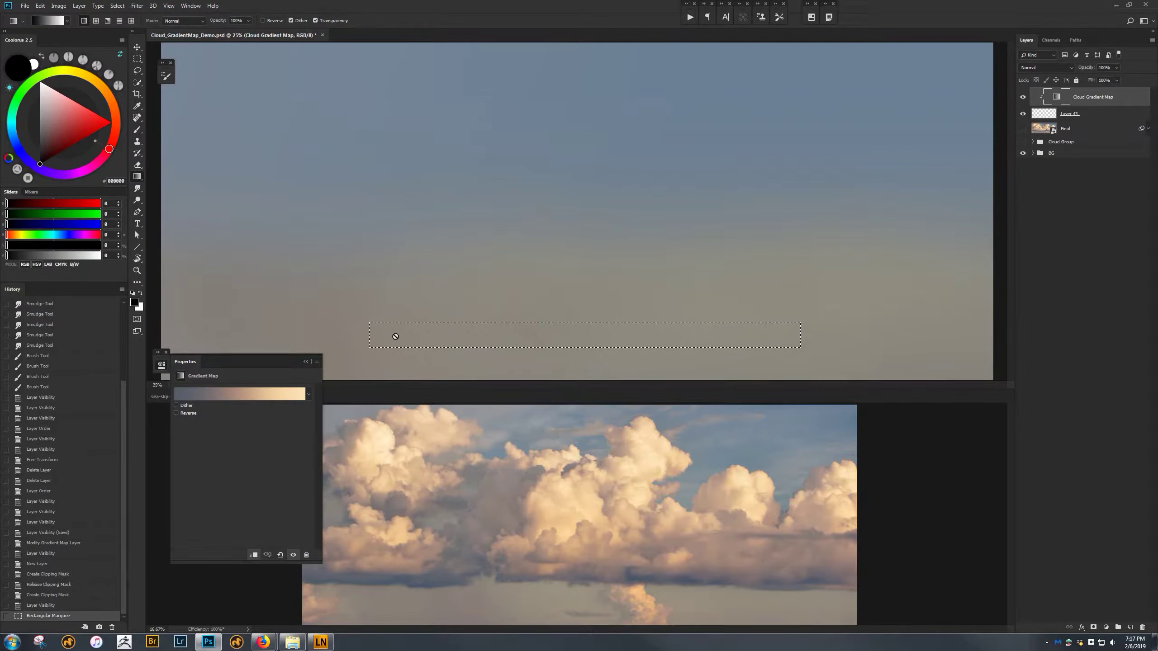
click(1043, 118)
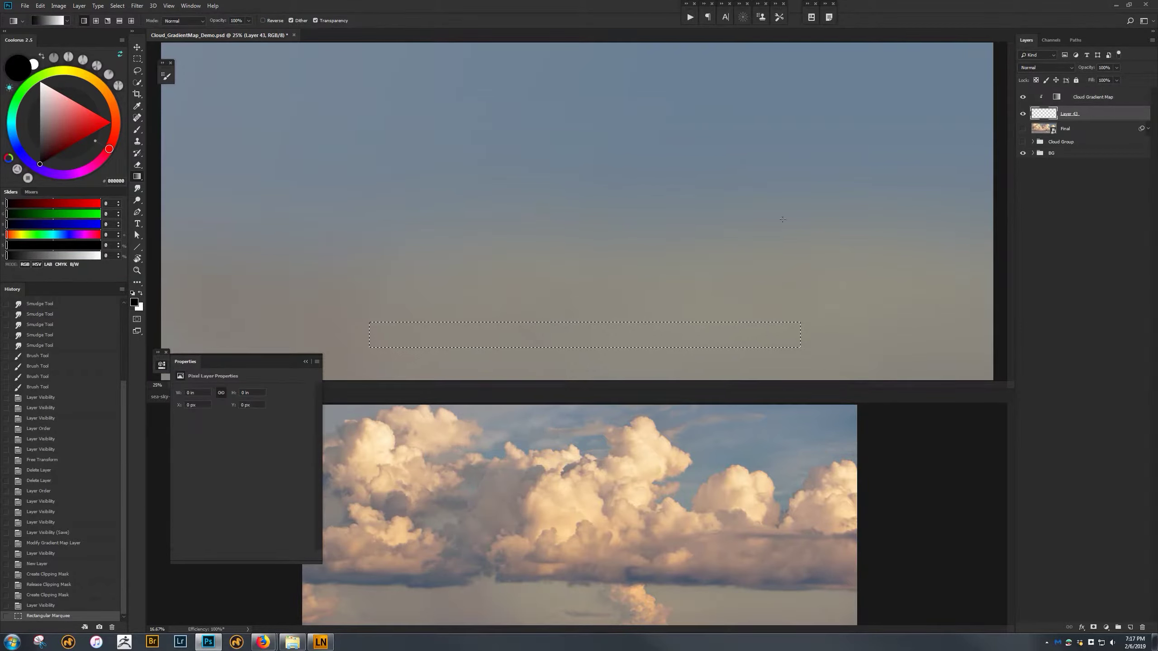
drag(385, 333, 779, 322)
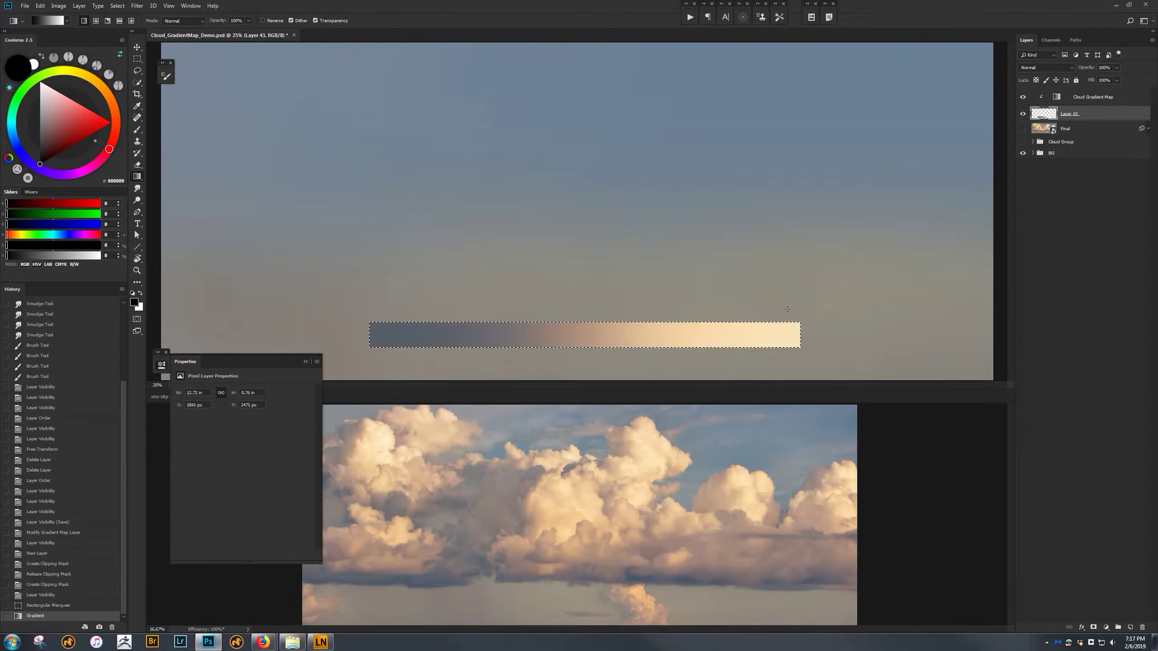
Deselect and move the gradient strip slightly lower, comparing it with the Cloud Gradient Map hidden and shown.
key(ctrl+d)
key(v)
drag(595, 346, 595, 360)
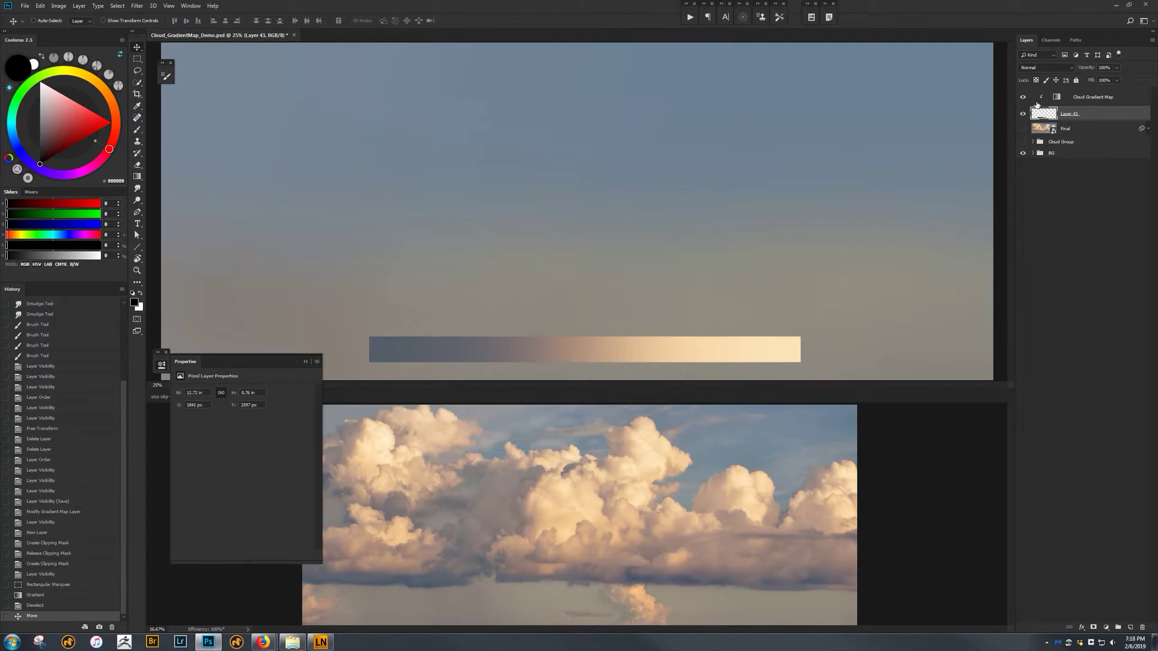
click(1022, 97)
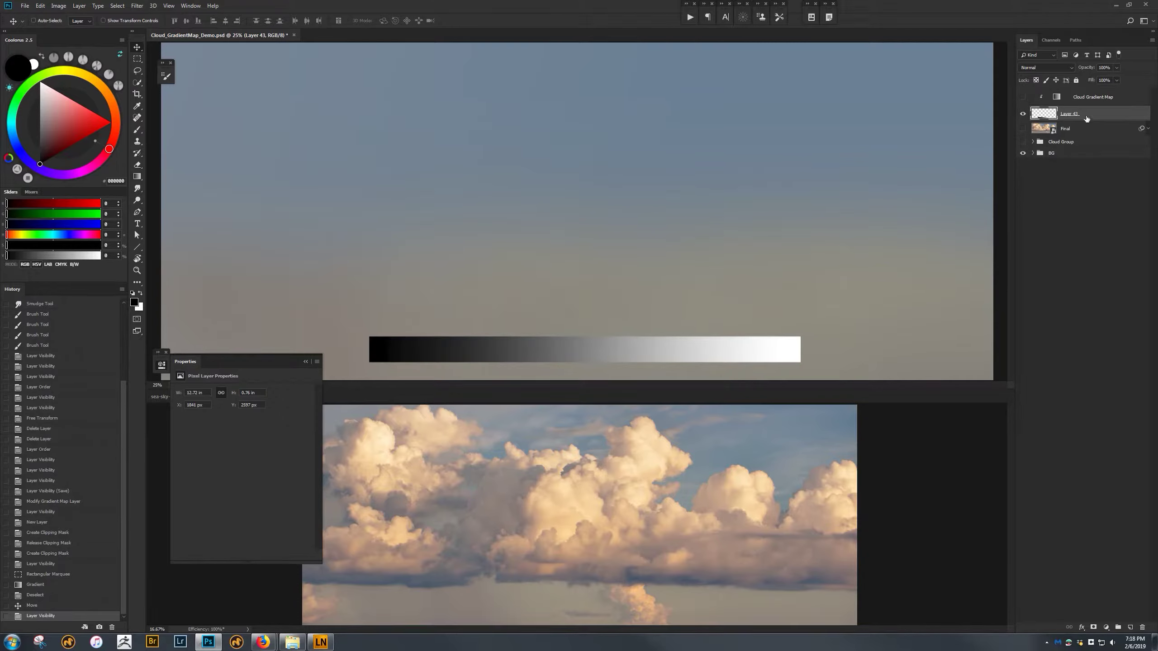
click(1024, 97)
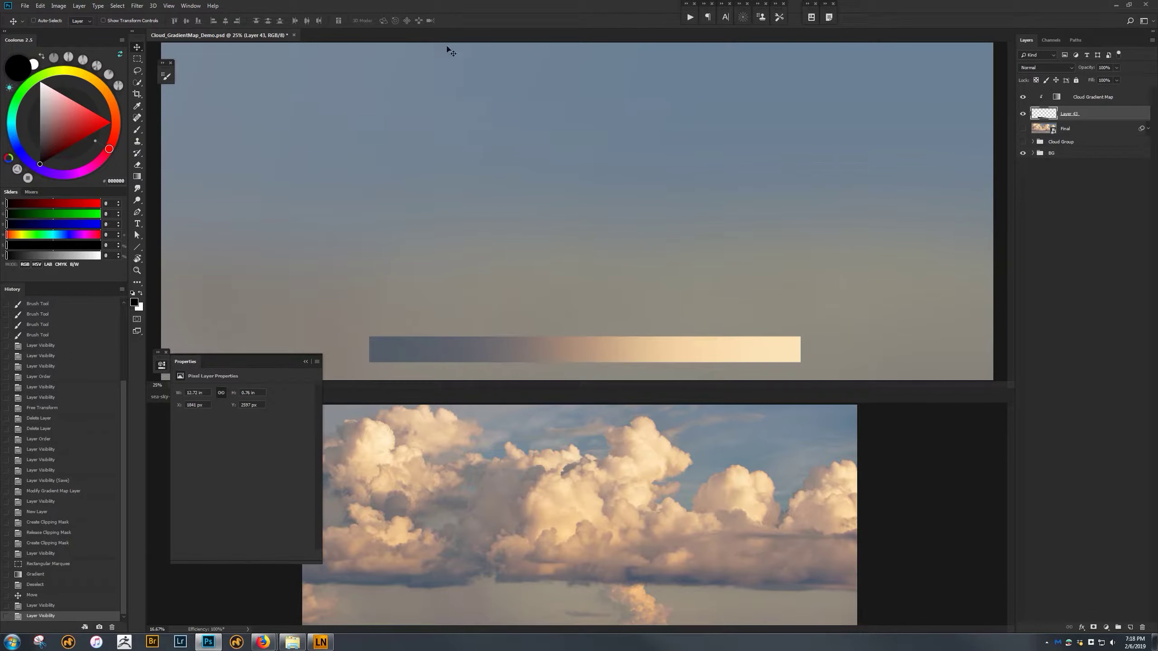
Set the Eyedropper tool to sample from Current & Below.
click(141, 105)
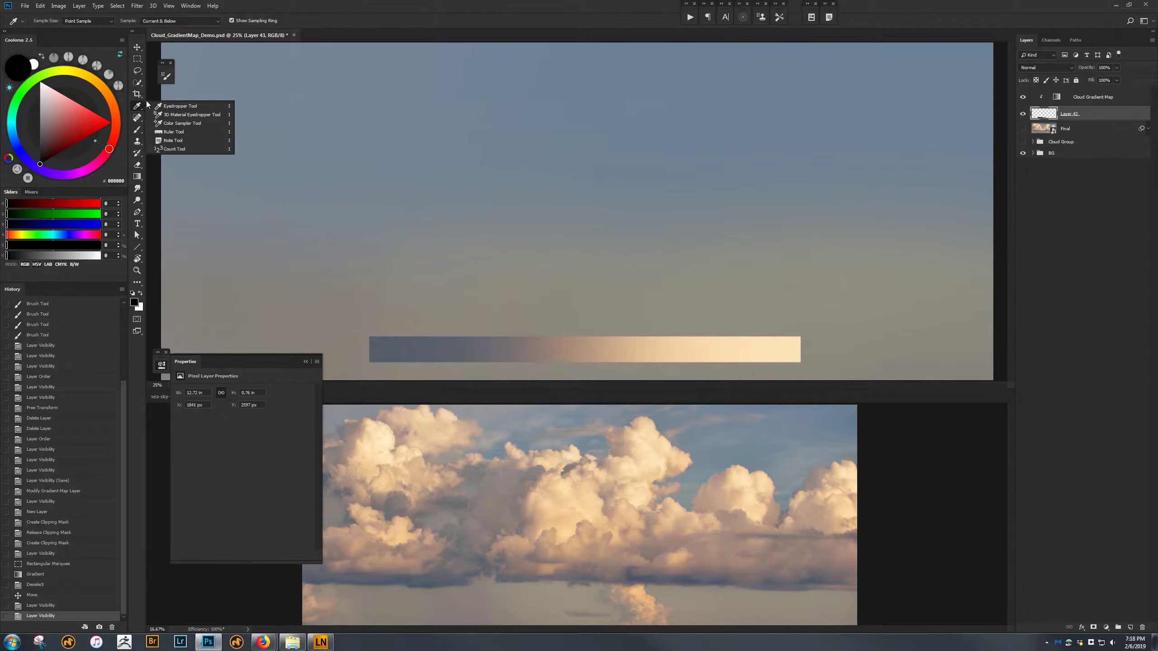
click(200, 20)
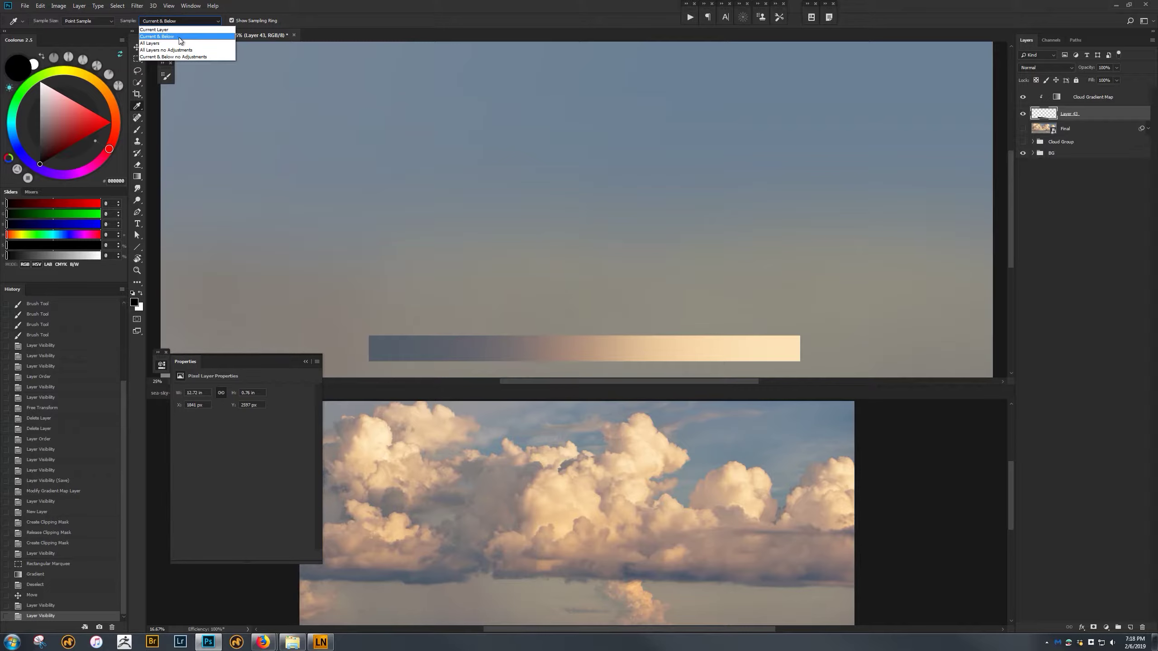
click(180, 39)
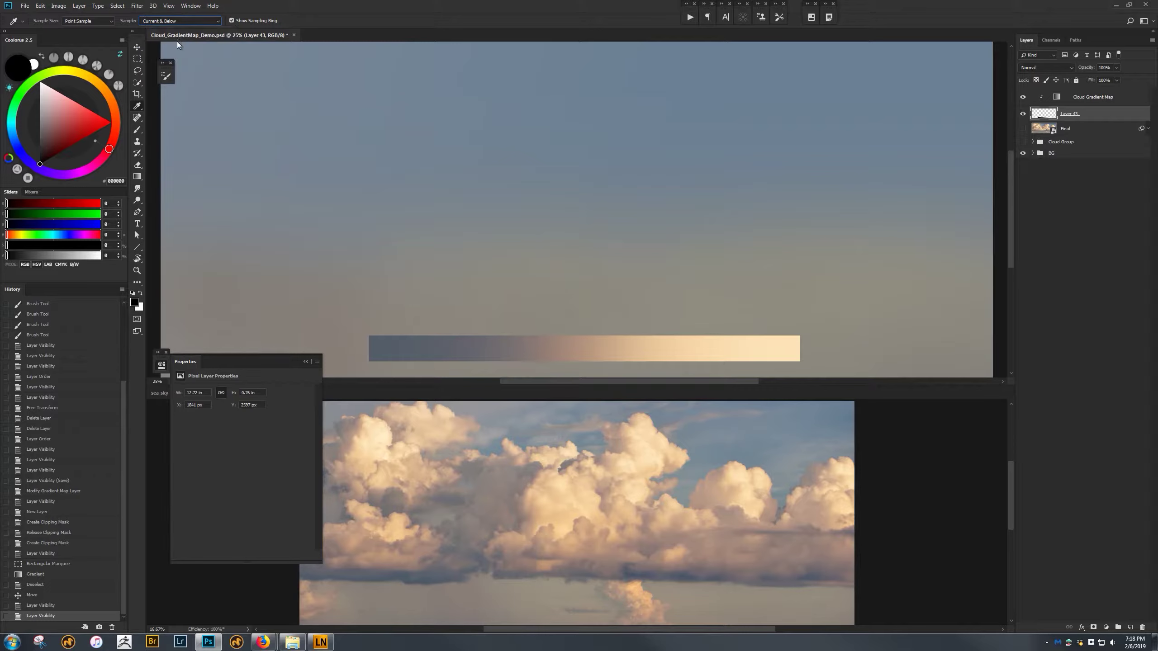
Choose the brush Kyle's Concept Brushes - Clouds Softy 1 for painting.
click(138, 130)
click(175, 130)
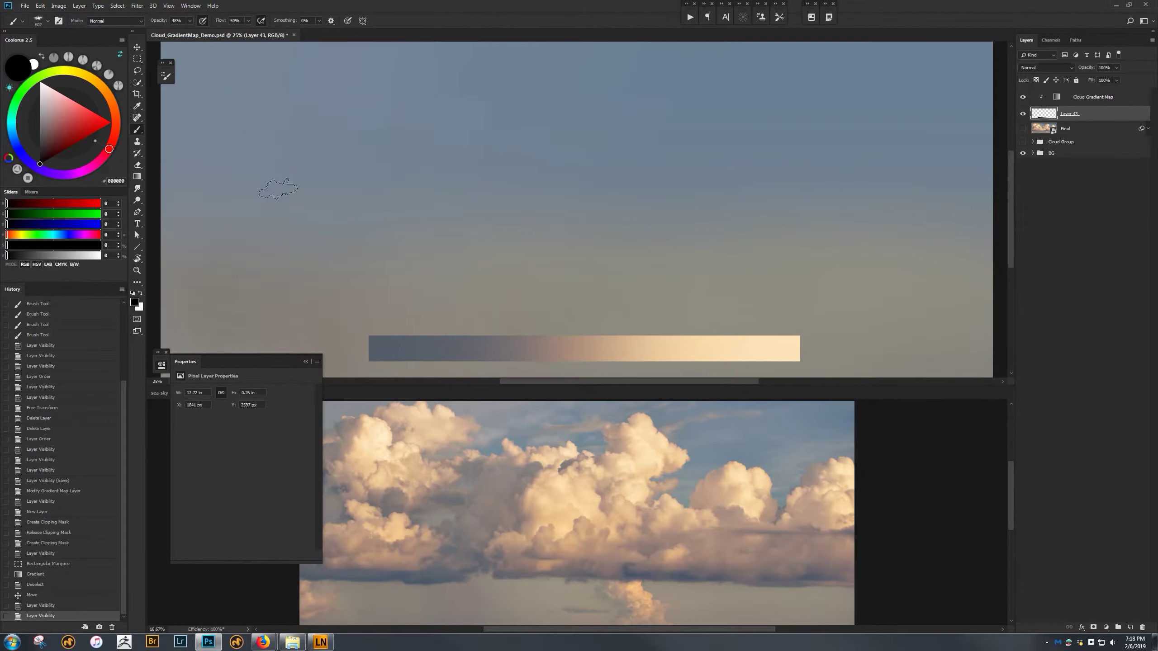
right_click(469, 194)
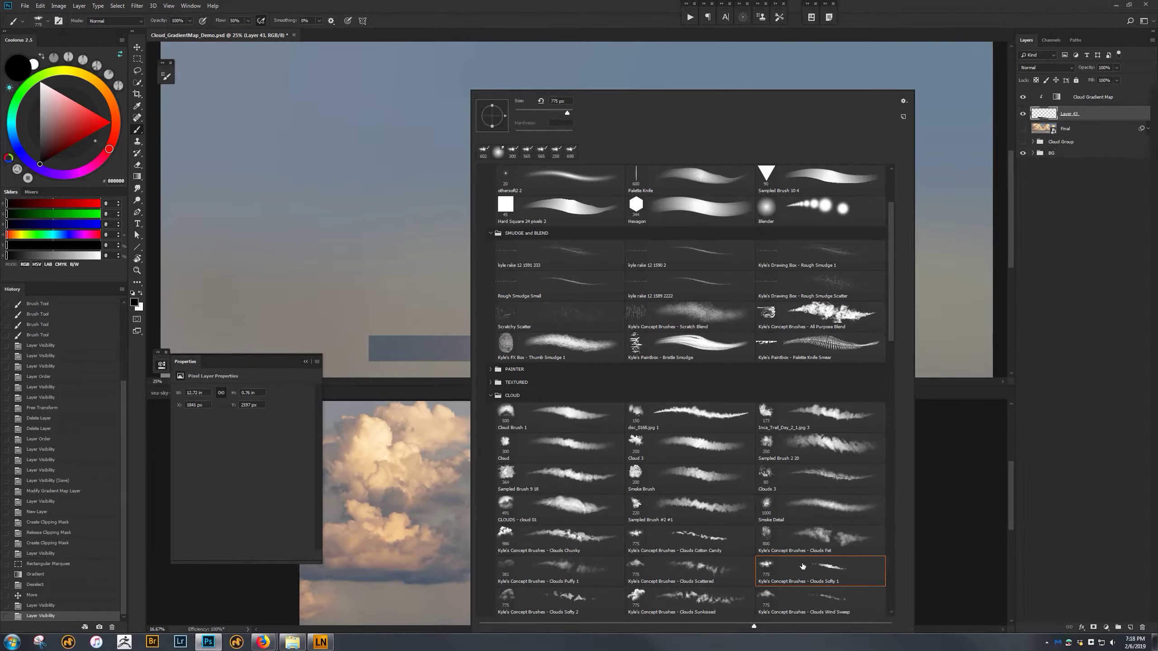
key(Return)
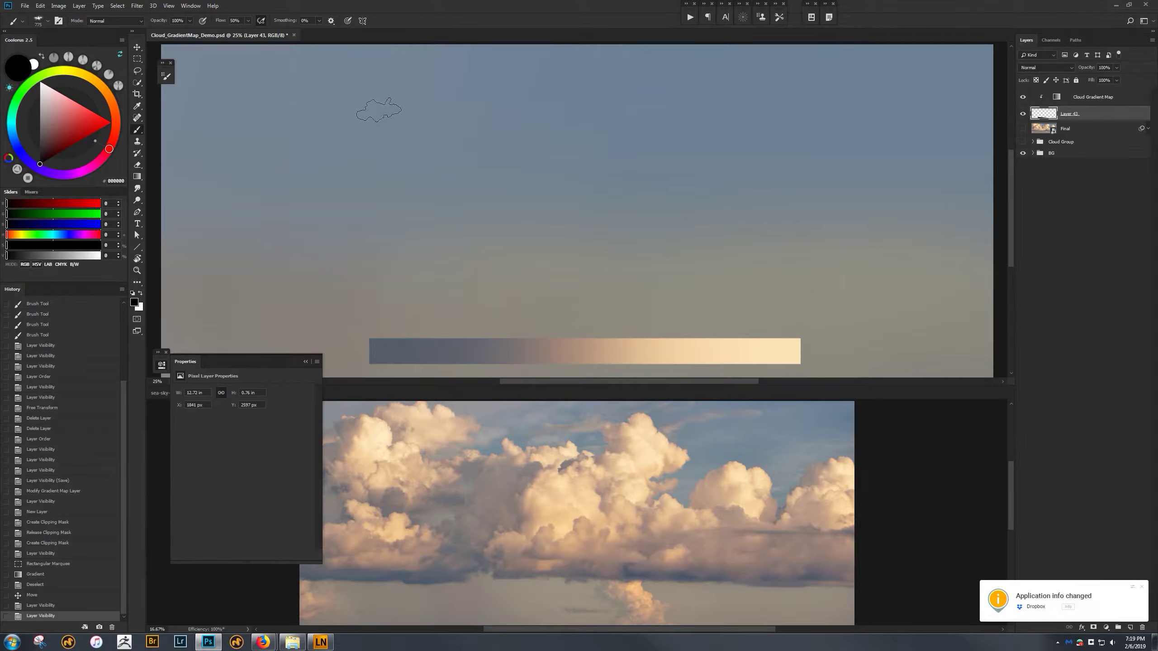
Paint a long, flat-bottomed cloud silhouette across the sky with the dark tone sampled from the dark end of the gradient strip.
click(514, 184)
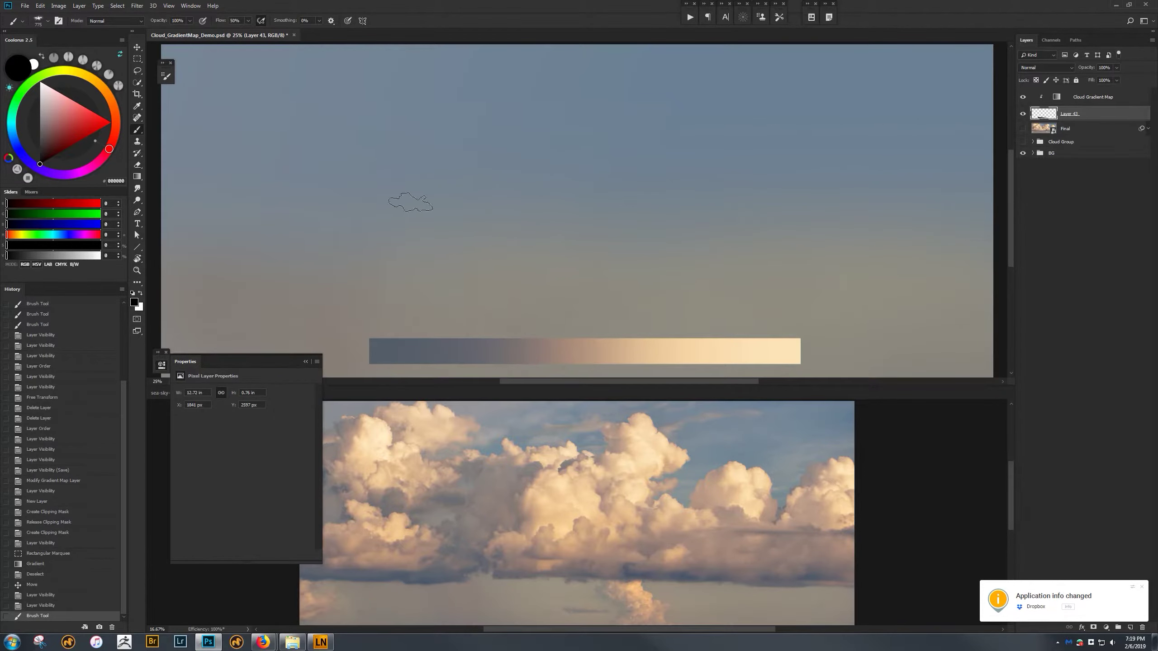
alt+click(401, 345)
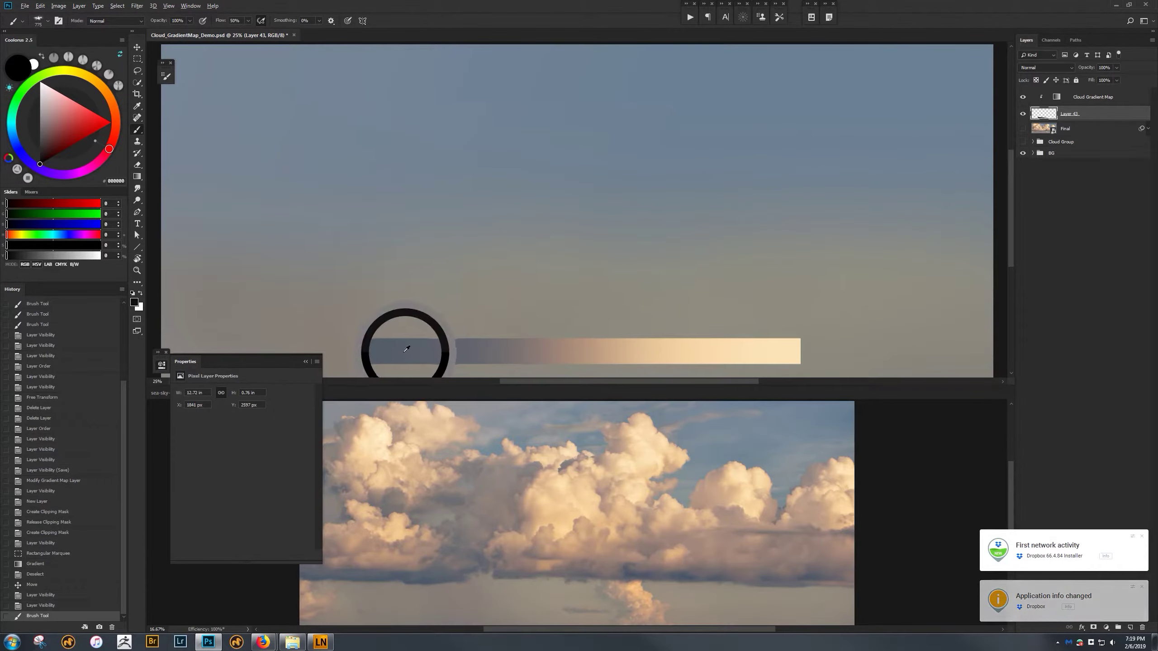
mouse_move(306, 207)
mouse_down()
mouse_move(374, 167)
mouse_move(374, 182)
mouse_move(430, 103)
mouse_move(457, 122)
mouse_move(502, 120)
mouse_move(478, 172)
mouse_move(440, 147)
mouse_move(422, 158)
mouse_move(423, 196)
mouse_move(503, 176)
mouse_move(416, 206)
mouse_move(388, 190)
mouse_move(426, 202)
mouse_move(519, 186)
mouse_move(619, 129)
mouse_move(618, 147)
mouse_move(637, 120)
mouse_move(652, 133)
mouse_move(610, 157)
mouse_move(630, 132)
mouse_move(657, 187)
mouse_move(592, 185)
mouse_move(634, 194)
mouse_move(631, 212)
mouse_move(675, 206)
mouse_move(519, 186)
mouse_move(672, 178)
mouse_move(776, 130)
mouse_move(807, 155)
mouse_move(774, 179)
mouse_move(721, 155)
mouse_move(746, 142)
mouse_move(741, 202)
mouse_move(872, 202)
mouse_move(762, 204)
mouse_move(773, 216)
mouse_move(853, 202)
mouse_up()
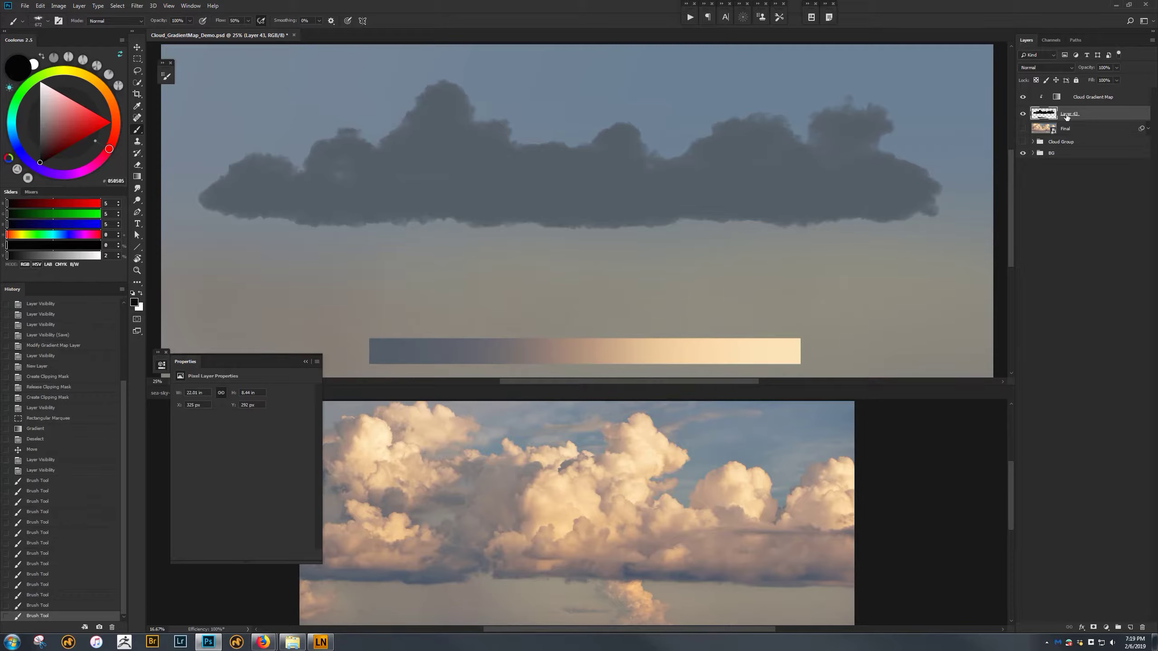
Lock the cloud layer's transparent pixels and brush the mid-grey 828282, sampled from the strip's middle, over the cloud's centre and left tower.
key(slash)
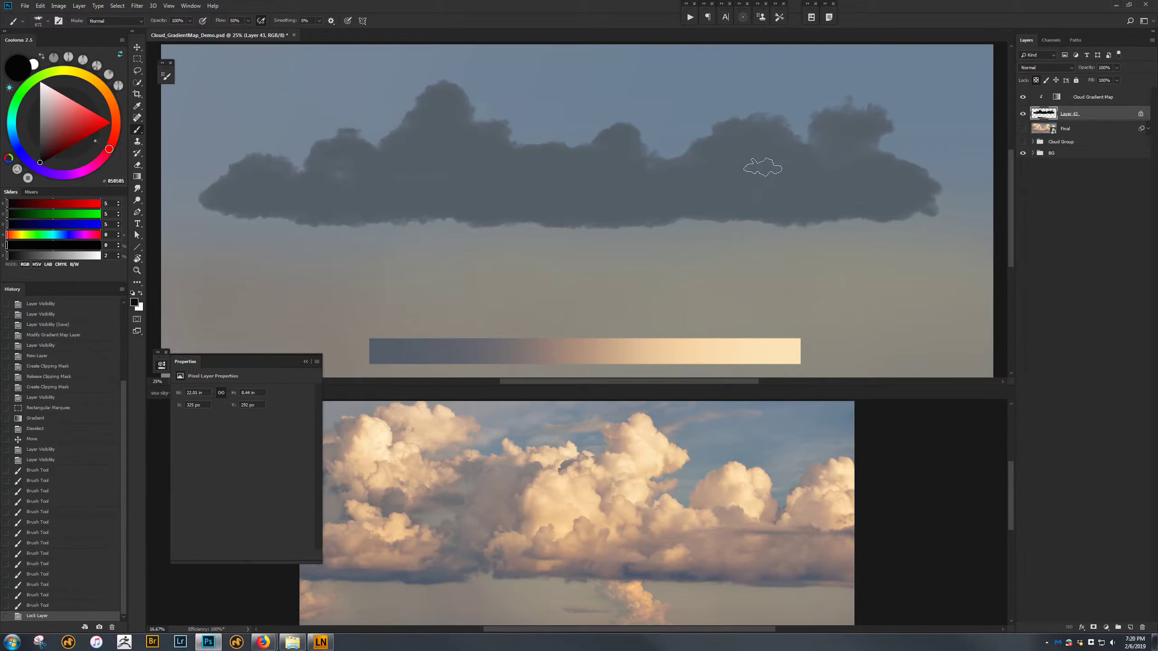
alt+right_click(710, 183)
alt+drag(604, 349, 589, 344)
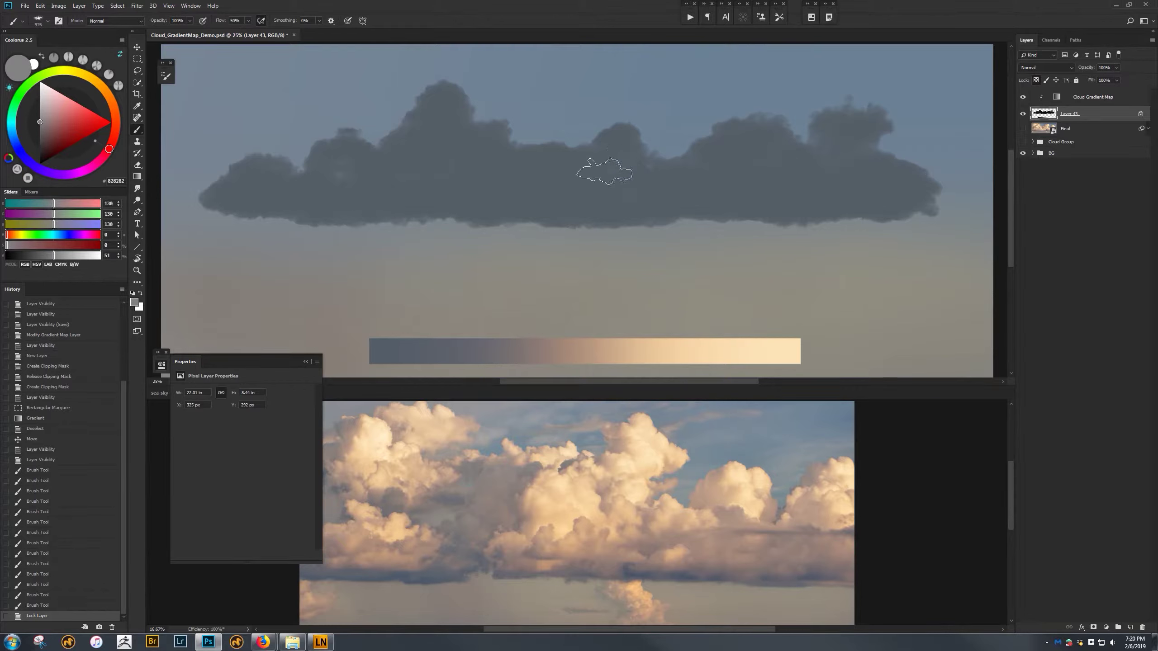
mouse_move(605, 171)
mouse_down()
mouse_move(532, 186)
mouse_move(542, 119)
mouse_move(439, 142)
mouse_move(439, 69)
mouse_move(429, 133)
mouse_up()
drag(501, 162, 615, 148)
Enlarge the brush and build up soft mid-tones over the cloud's right side, left tower and central underside.
alt+right_click(571, 130)
click(721, 284)
mouse_move(634, 162)
mouse_down()
mouse_move(606, 146)
mouse_move(647, 173)
mouse_move(733, 153)
mouse_up()
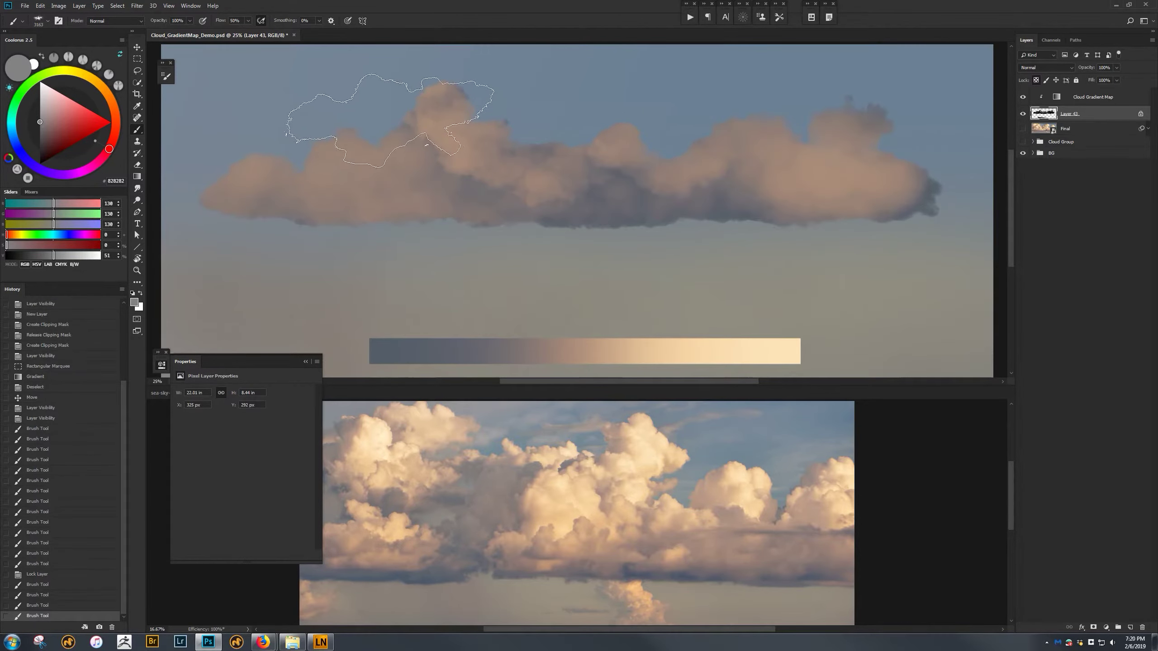
mouse_move(406, 110)
mouse_down()
mouse_move(438, 103)
mouse_move(410, 128)
mouse_move(474, 92)
mouse_move(454, 151)
mouse_move(419, 170)
mouse_move(532, 117)
mouse_move(474, 155)
mouse_move(482, 182)
mouse_move(438, 209)
mouse_move(501, 218)
mouse_move(506, 244)
mouse_up()
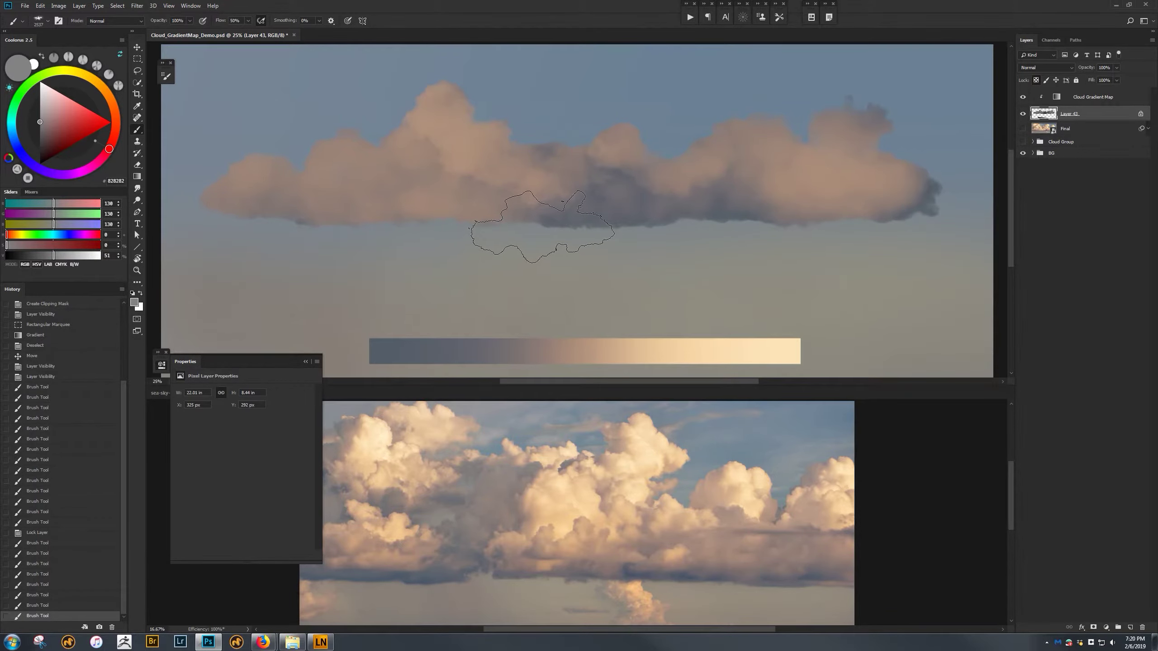
mouse_move(564, 207)
mouse_down()
mouse_move(561, 187)
mouse_move(517, 169)
mouse_move(592, 126)
mouse_move(594, 181)
mouse_move(656, 210)
mouse_up()
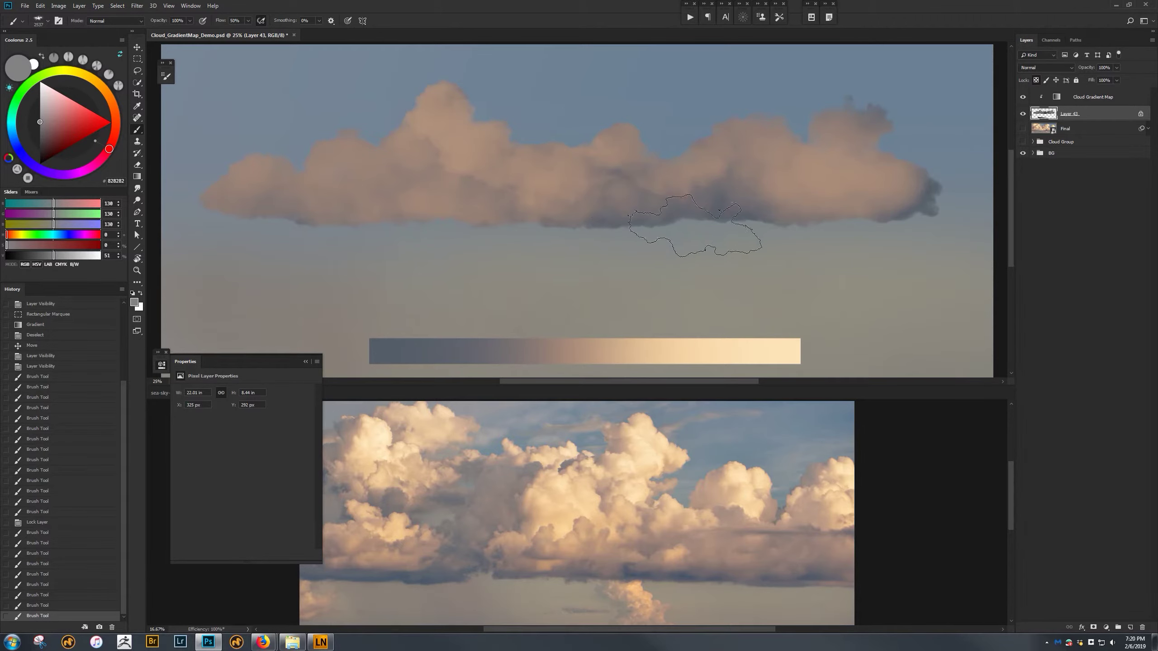
Add mid-grey to the cloud's central underside and smudge the underside, right end and right tower's top to soften their tones.
mouse_move(611, 171)
mouse_down()
mouse_move(610, 183)
mouse_move(631, 175)
mouse_move(619, 177)
mouse_move(641, 187)
mouse_move(618, 170)
mouse_move(598, 205)
mouse_move(641, 212)
mouse_up()
key(r)
mouse_move(670, 206)
mouse_down()
mouse_move(696, 189)
mouse_move(724, 175)
mouse_up()
drag(906, 206, 926, 200)
mouse_move(926, 201)
mouse_down()
mouse_move(905, 183)
mouse_move(926, 200)
mouse_move(884, 206)
mouse_up()
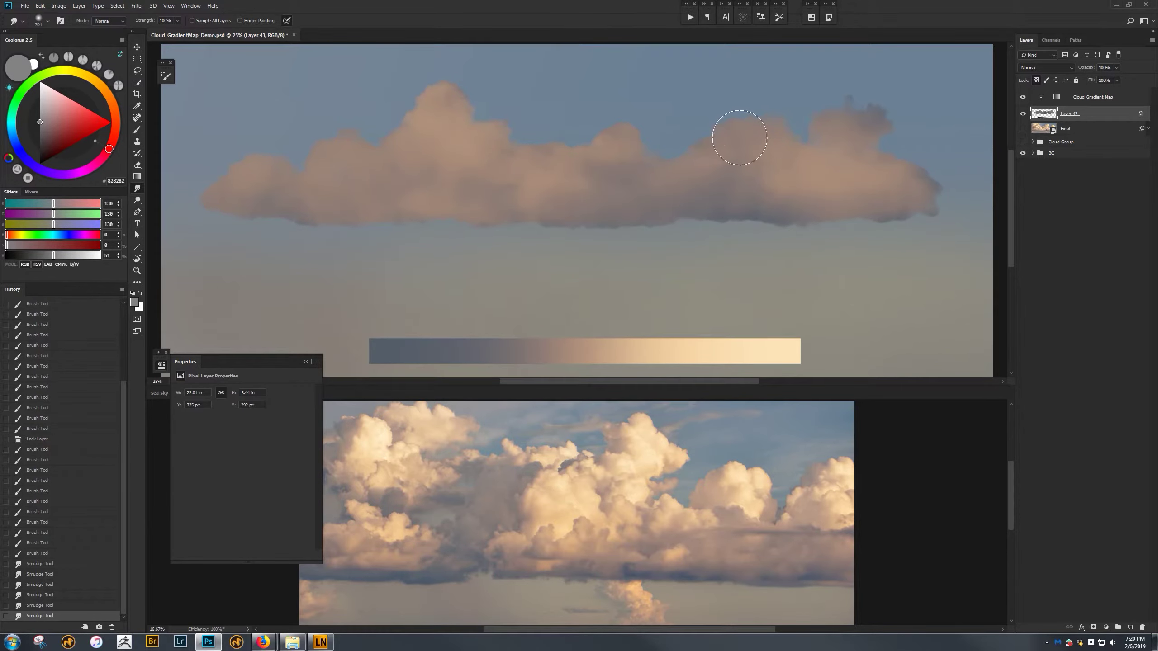
drag(857, 109, 847, 121)
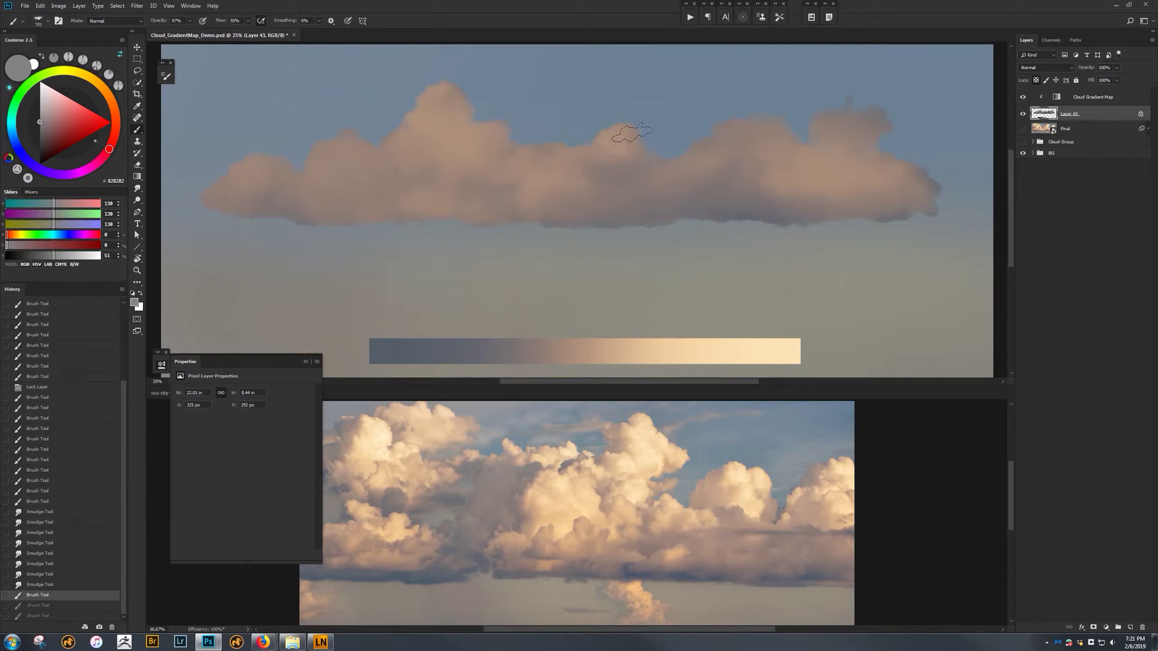
Brush mid-grey 828282 into the cloud's central and right towers, left tower's flank and central underside, and smudge the right tower's base.
drag(653, 183, 692, 168)
alt+right_click(717, 152)
drag(846, 126, 865, 131)
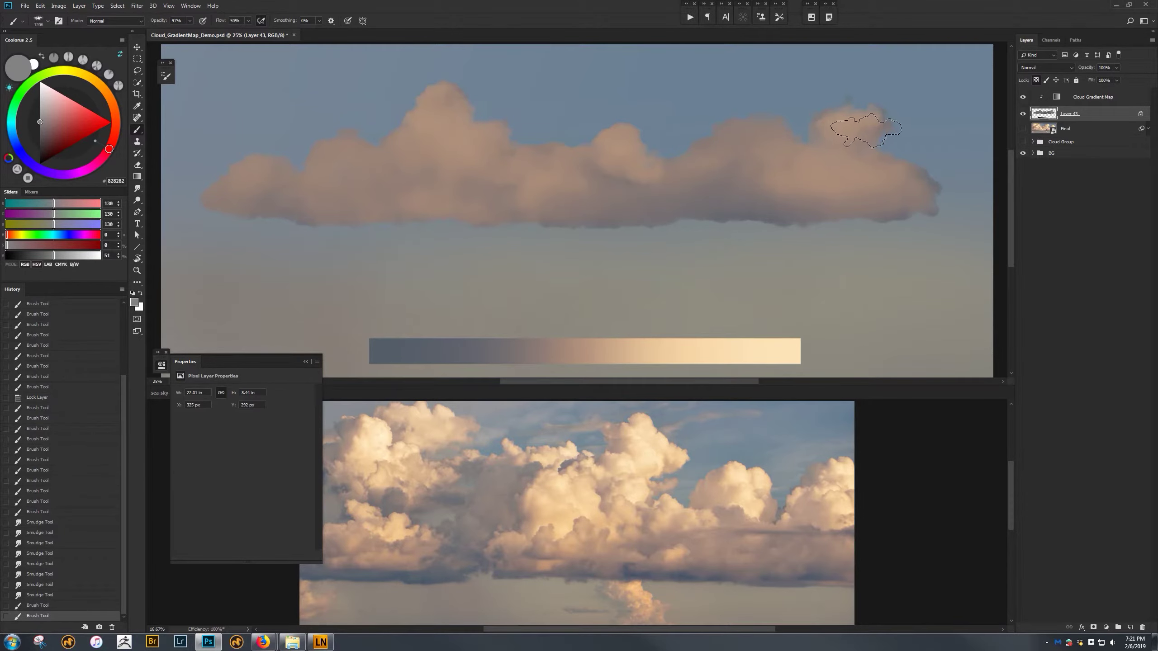
key(ctrl+z)
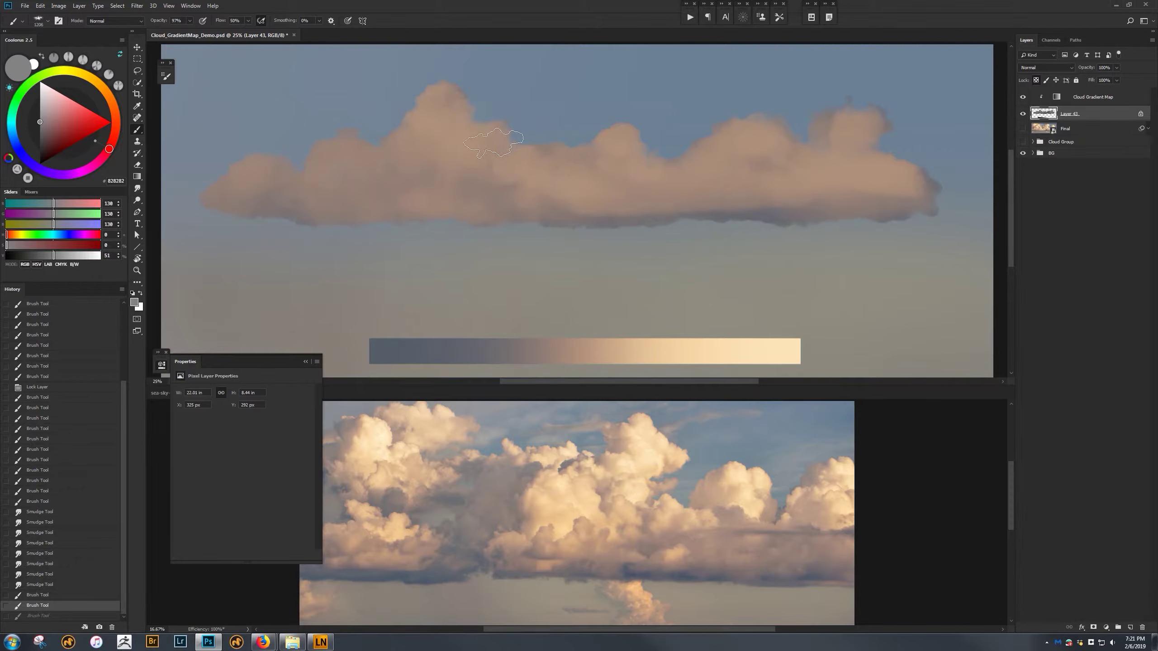
drag(499, 140, 505, 126)
alt+right_click(555, 155)
drag(644, 188, 655, 206)
key(r)
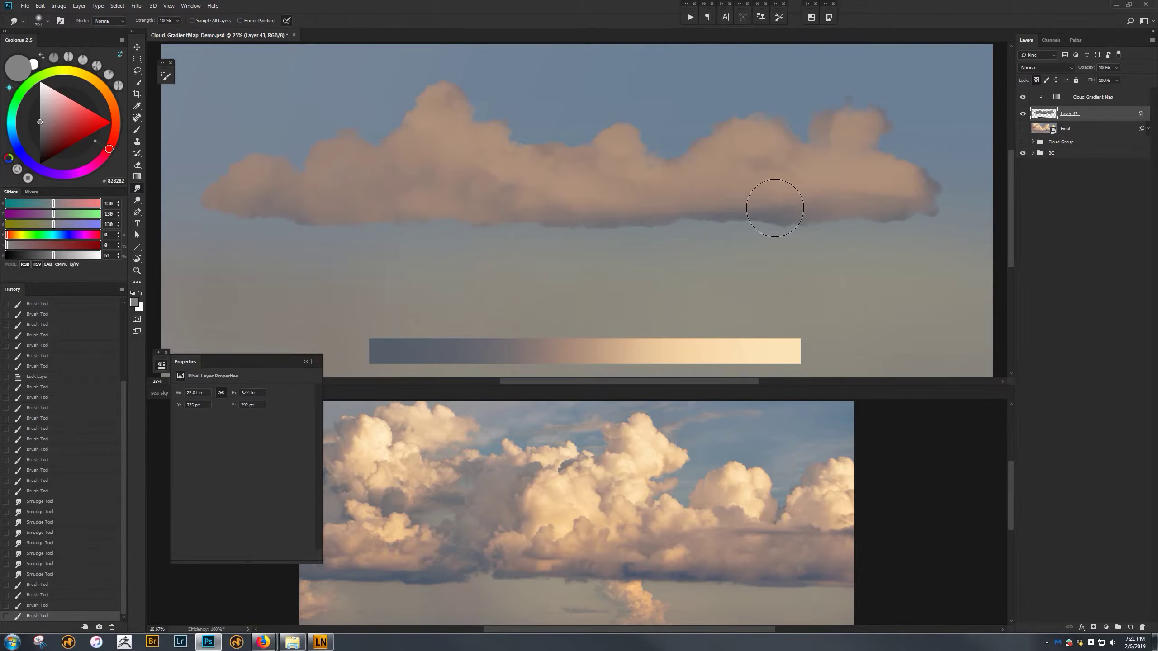
mouse_move(830, 156)
mouse_down()
mouse_move(803, 139)
mouse_move(831, 130)
mouse_up()
Burn the upper edge of the right tower with a reduced Burn tool size and the range at Highlights.
key(o)
key(shift+o)
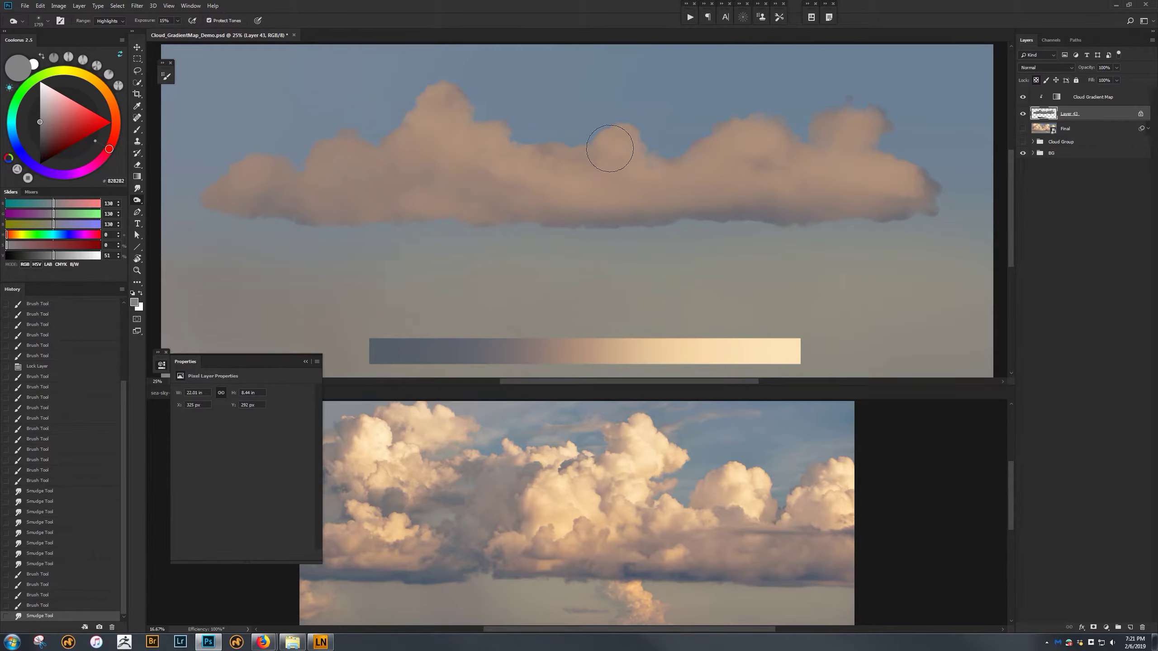
alt+right_click(434, 143)
alt+right_click(424, 80)
alt+right_click(424, 102)
click(415, 102)
drag(891, 95, 845, 96)
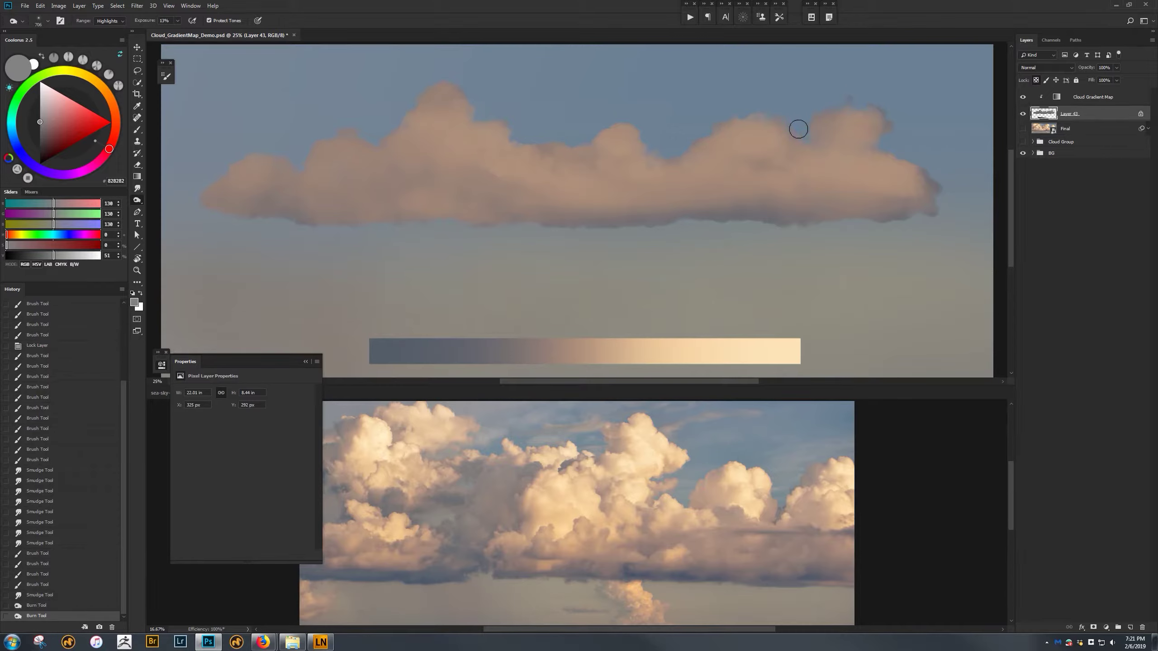
Burn along the remaining upper outline, from the right hump over the small central tower to the cloud's left side.
mouse_move(767, 113)
mouse_down()
mouse_move(606, 121)
mouse_move(597, 132)
mouse_up()
alt+right_click(603, 131)
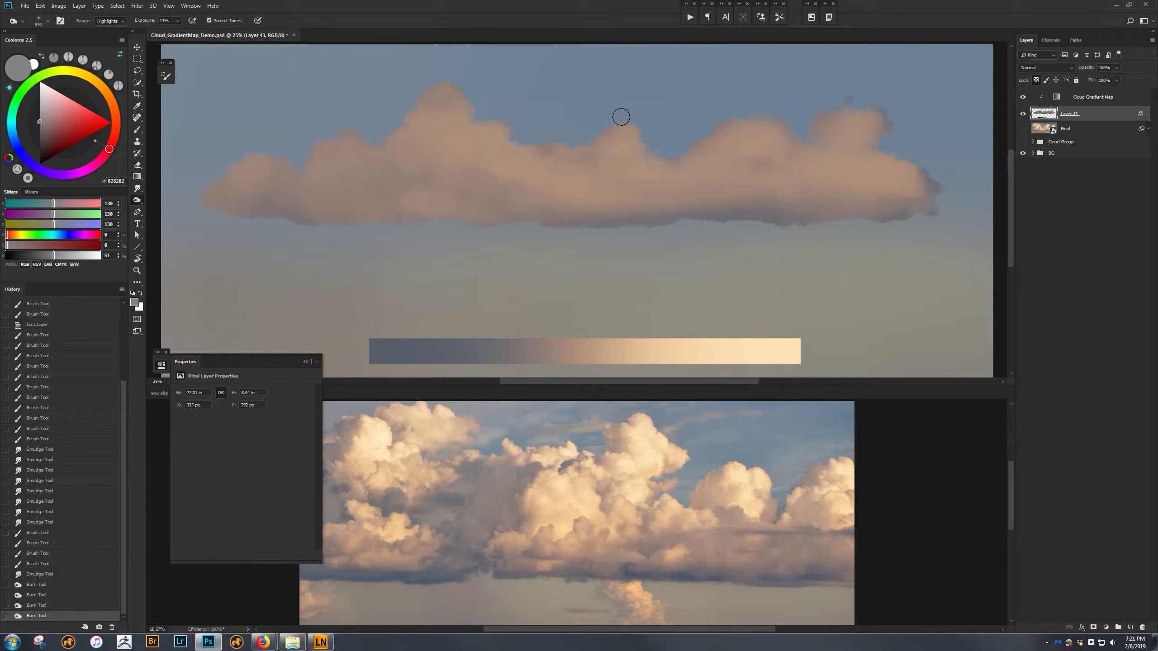
drag(630, 121, 632, 114)
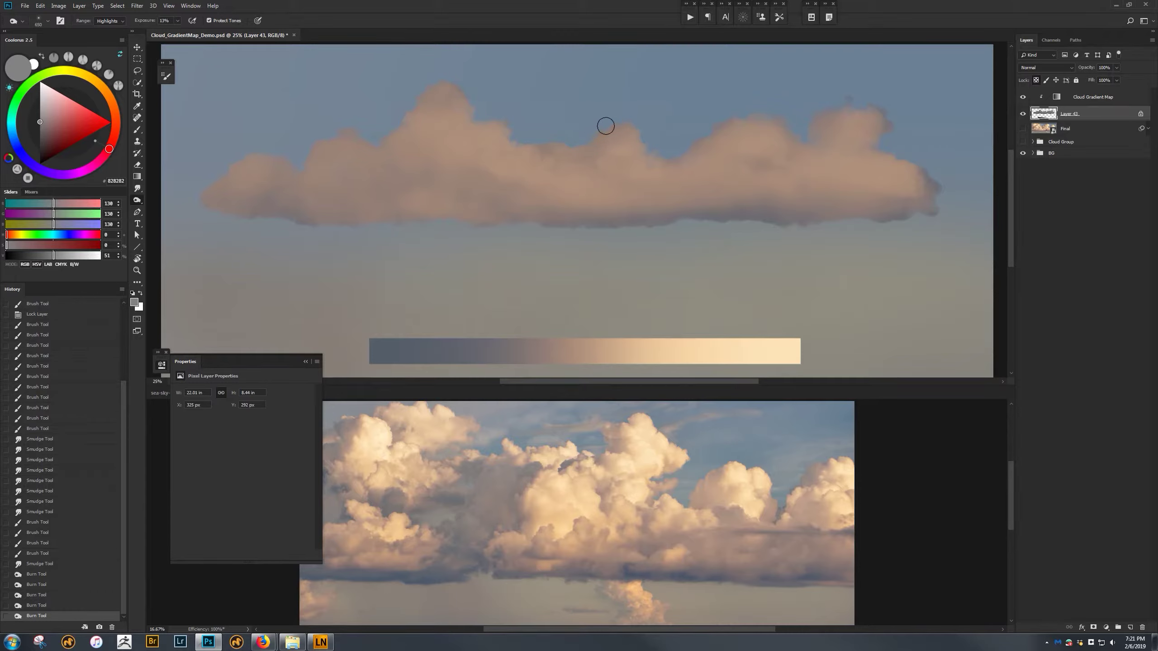
mouse_move(495, 122)
mouse_down()
mouse_move(370, 119)
mouse_move(306, 151)
mouse_move(363, 117)
mouse_move(327, 130)
mouse_move(289, 167)
mouse_move(321, 180)
mouse_up()
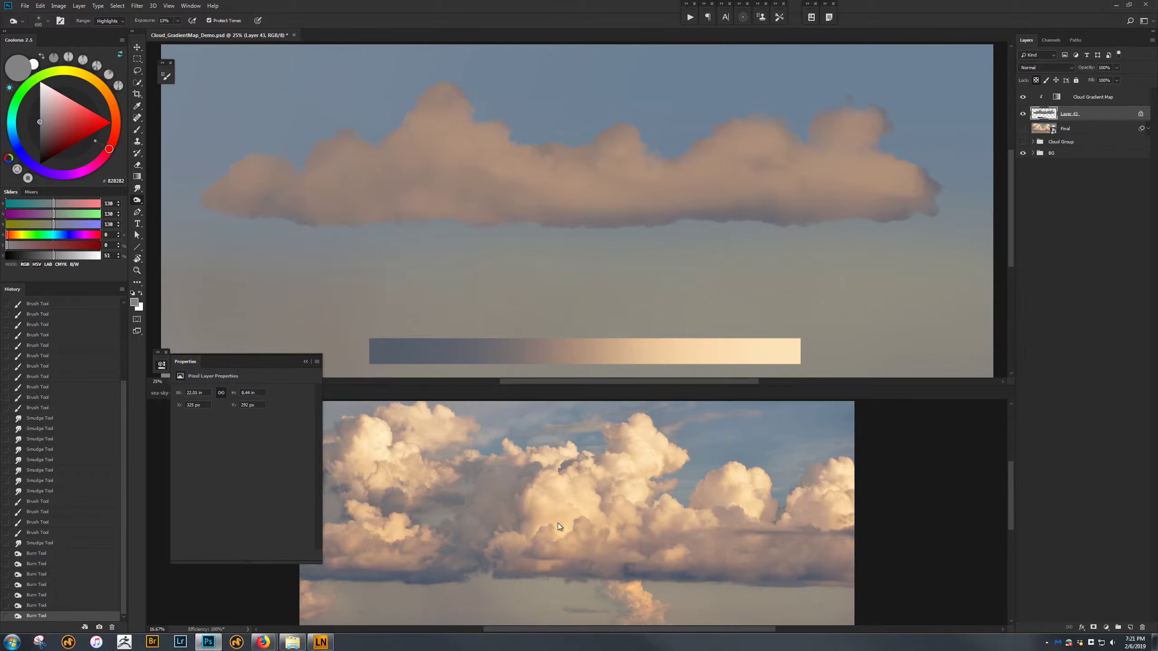
mouse_move(327, 104)
mouse_down()
mouse_move(471, 85)
mouse_move(493, 103)
mouse_up()
drag(382, 126, 216, 153)
Dodge the highlights on the large left tower, the small central tower and the right tower.
key(shift+o)
key(shift+o)
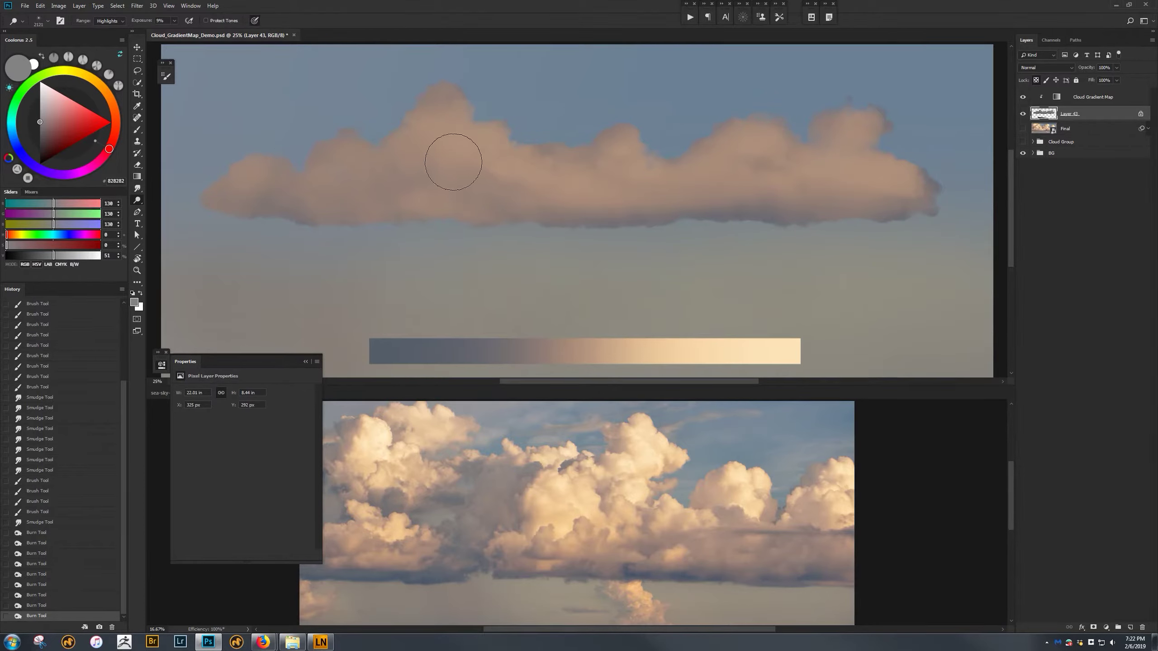
drag(468, 114, 515, 97)
drag(584, 129, 648, 129)
mouse_move(820, 132)
mouse_down()
mouse_move(752, 148)
mouse_move(788, 134)
mouse_up()
mouse_move(830, 133)
mouse_down()
mouse_move(812, 154)
mouse_move(884, 123)
mouse_move(862, 128)
mouse_move(878, 162)
mouse_move(960, 180)
mouse_move(813, 177)
mouse_move(760, 134)
mouse_move(632, 165)
mouse_move(673, 173)
mouse_move(588, 153)
mouse_move(546, 163)
mouse_move(498, 130)
mouse_move(485, 171)
mouse_move(352, 165)
mouse_move(352, 149)
mouse_move(326, 171)
mouse_move(410, 162)
mouse_move(348, 151)
mouse_move(493, 151)
mouse_move(532, 136)
mouse_move(563, 159)
mouse_move(402, 218)
mouse_move(628, 200)
mouse_move(671, 216)
mouse_move(320, 232)
mouse_move(380, 225)
mouse_move(365, 248)
mouse_up()
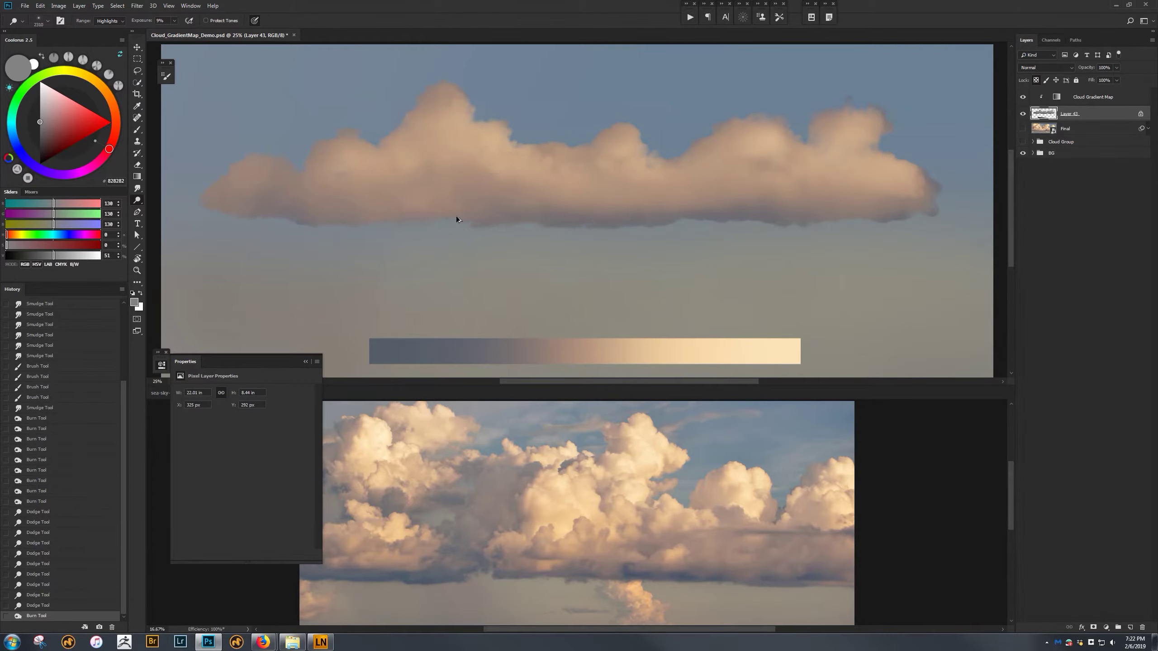
Undo the last strokes, burn along the cloud's flat underside, and lighten the central and right towers with the Dodge tool.
key(ctrl+z)
key(ctrl+z)
mouse_move(517, 232)
mouse_down()
mouse_move(502, 223)
mouse_move(579, 240)
mouse_up()
drag(693, 243, 766, 241)
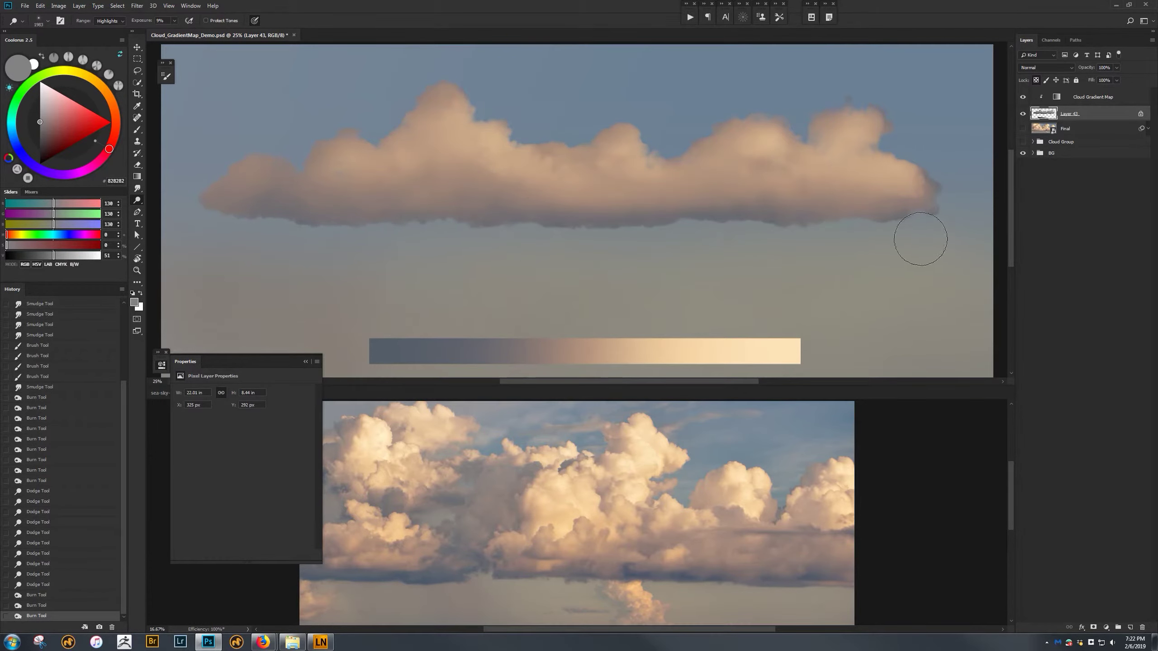
drag(931, 234, 859, 245)
mouse_move(859, 245)
mouse_down()
mouse_move(545, 249)
mouse_move(718, 217)
mouse_up()
mouse_move(717, 217)
mouse_down()
mouse_move(596, 184)
mouse_move(634, 122)
mouse_up()
mouse_move(814, 123)
mouse_down()
mouse_move(780, 133)
mouse_move(896, 105)
mouse_move(880, 140)
mouse_move(941, 166)
mouse_move(949, 182)
mouse_move(946, 171)
mouse_move(853, 177)
mouse_move(836, 112)
mouse_move(896, 116)
mouse_up()
Choose another brush preset and dab paint onto the cloud's centre and right tower.
key(b)
right_click(611, 137)
double_click(685, 187)
click(512, 188)
drag(579, 172, 708, 160)
drag(887, 128, 875, 122)
Sample near-white FEFEFE from the gradient strip's light end and brush highlights over the right, central and left towers.
alt+click(859, 116)
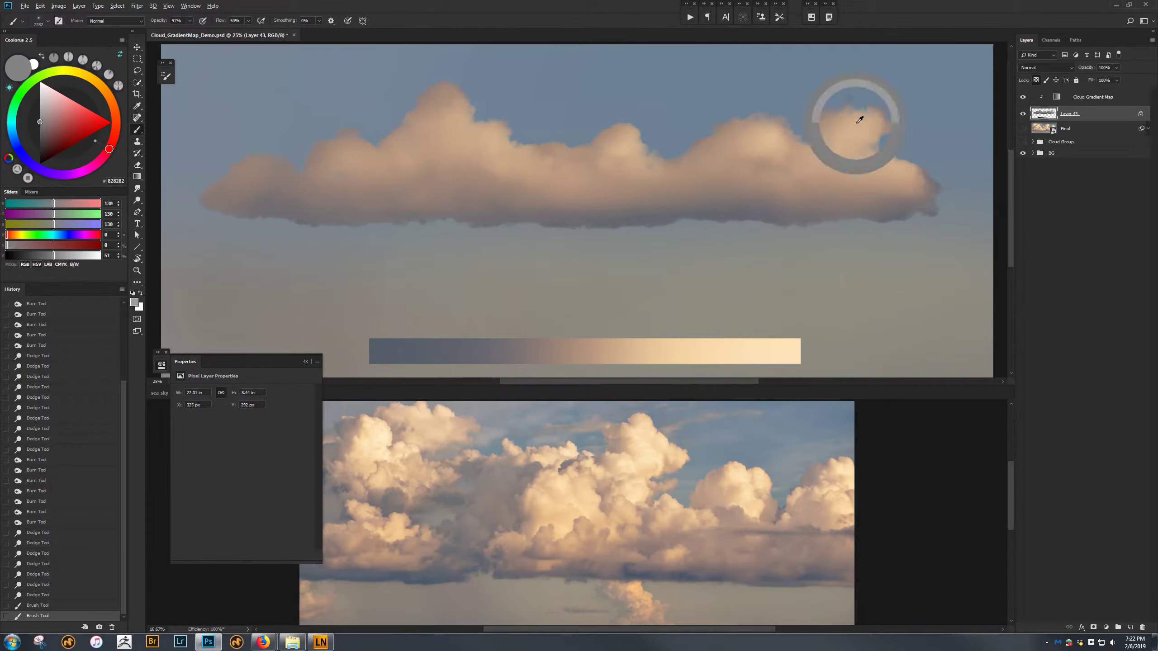
alt+click(794, 345)
mouse_move(884, 104)
mouse_down()
mouse_move(937, 183)
mouse_move(923, 196)
mouse_move(849, 185)
mouse_move(763, 127)
mouse_move(772, 159)
mouse_move(721, 148)
mouse_up()
click(760, 146)
click(772, 160)
click(737, 142)
click(638, 148)
click(612, 152)
click(536, 149)
click(485, 129)
click(461, 124)
click(452, 93)
mouse_move(451, 94)
mouse_down()
mouse_move(369, 156)
mouse_move(350, 134)
mouse_move(343, 166)
mouse_move(362, 200)
mouse_up()
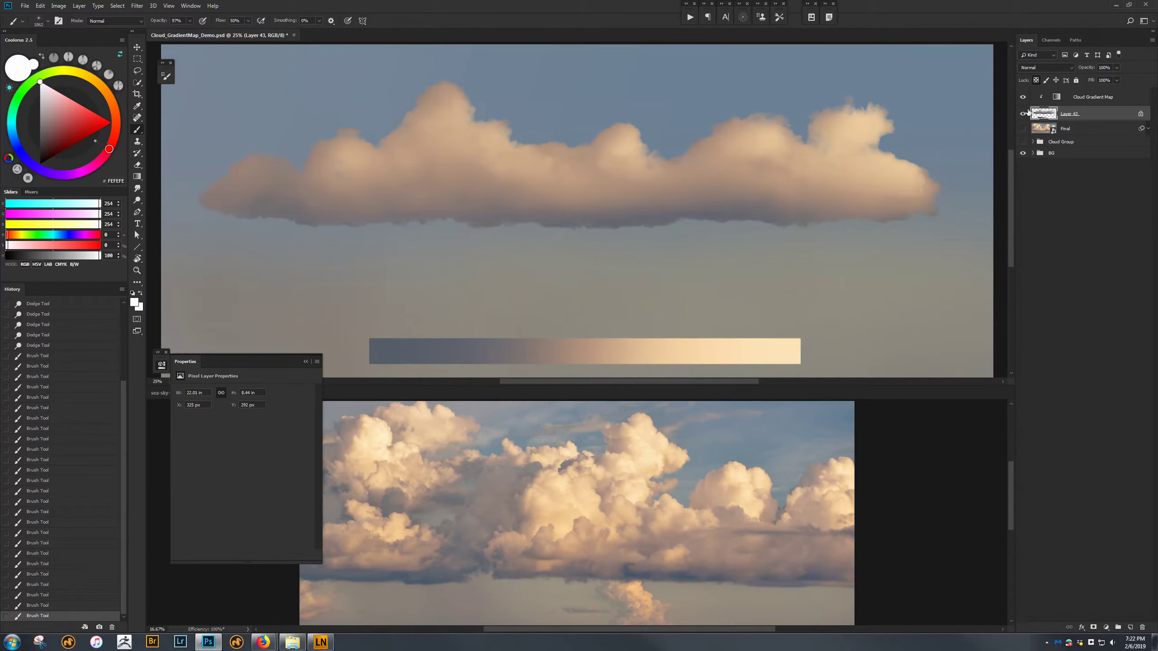
Unlock the cloud layer's transparent pixels and smudge the left bump with short strokes to blend its highlights.
click(1037, 80)
key(r)
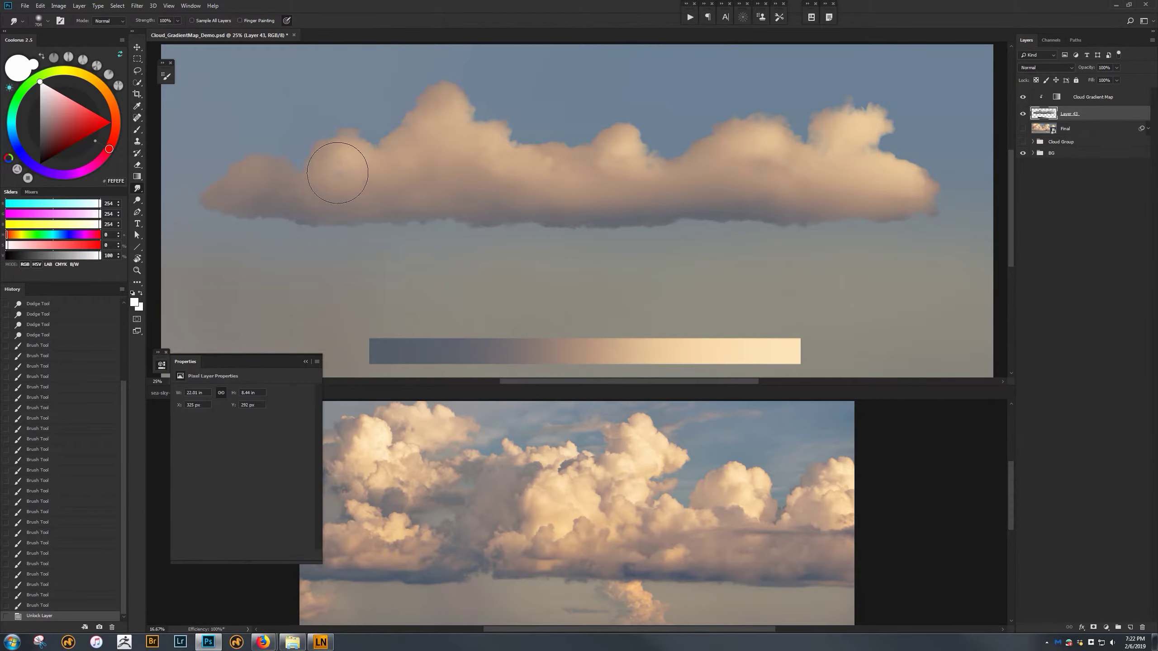
drag(320, 188, 318, 188)
drag(338, 176, 336, 169)
drag(337, 175, 336, 169)
drag(337, 176, 336, 167)
mouse_move(337, 174)
mouse_down()
mouse_move(338, 155)
mouse_move(365, 162)
mouse_up()
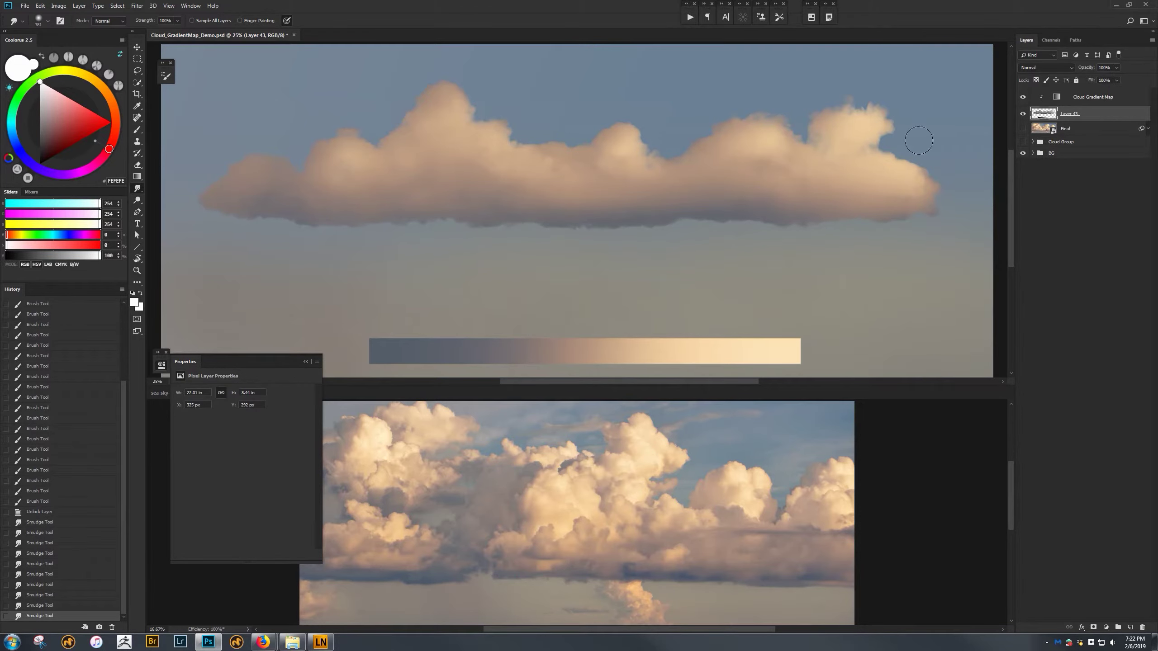
Choose the smudge brush Inca_Trail_Day_2_1.jpg 3 and break up the cloud's right underside and right end into irregular puffs.
right_click(709, 137)
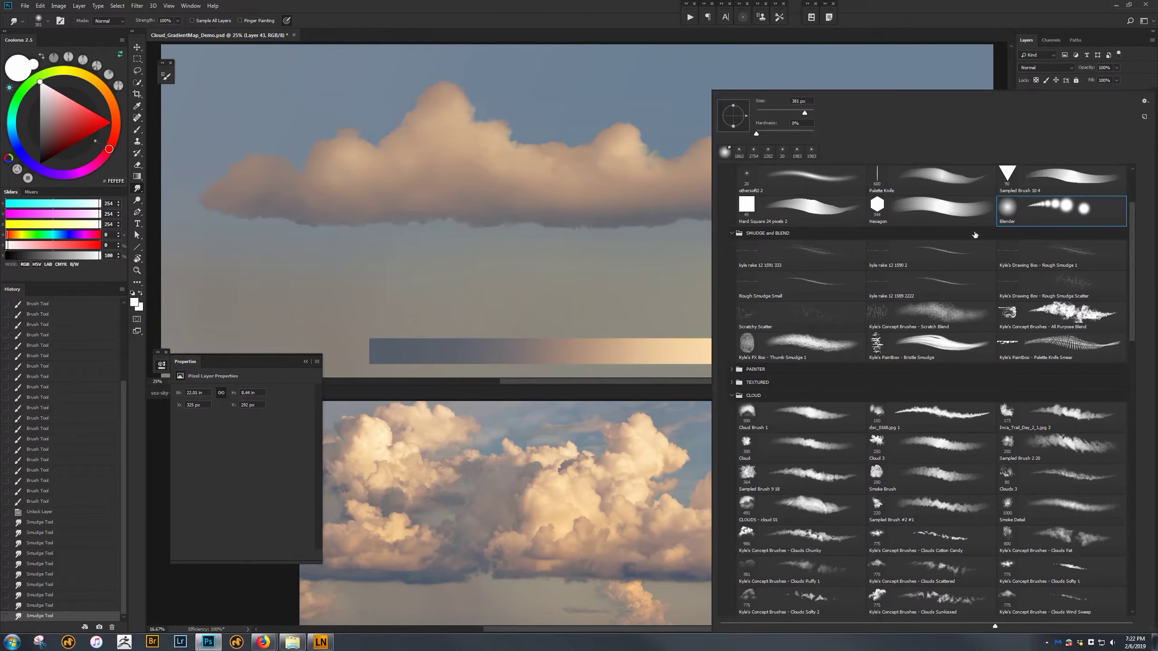
double_click(1033, 414)
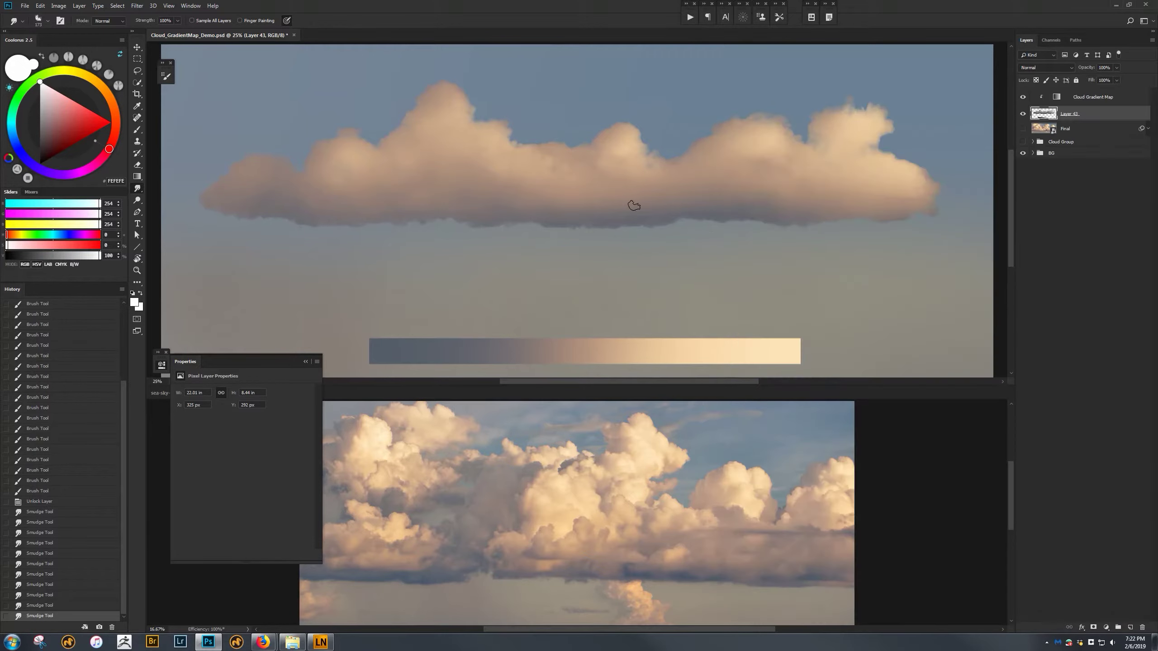
drag(715, 219, 800, 220)
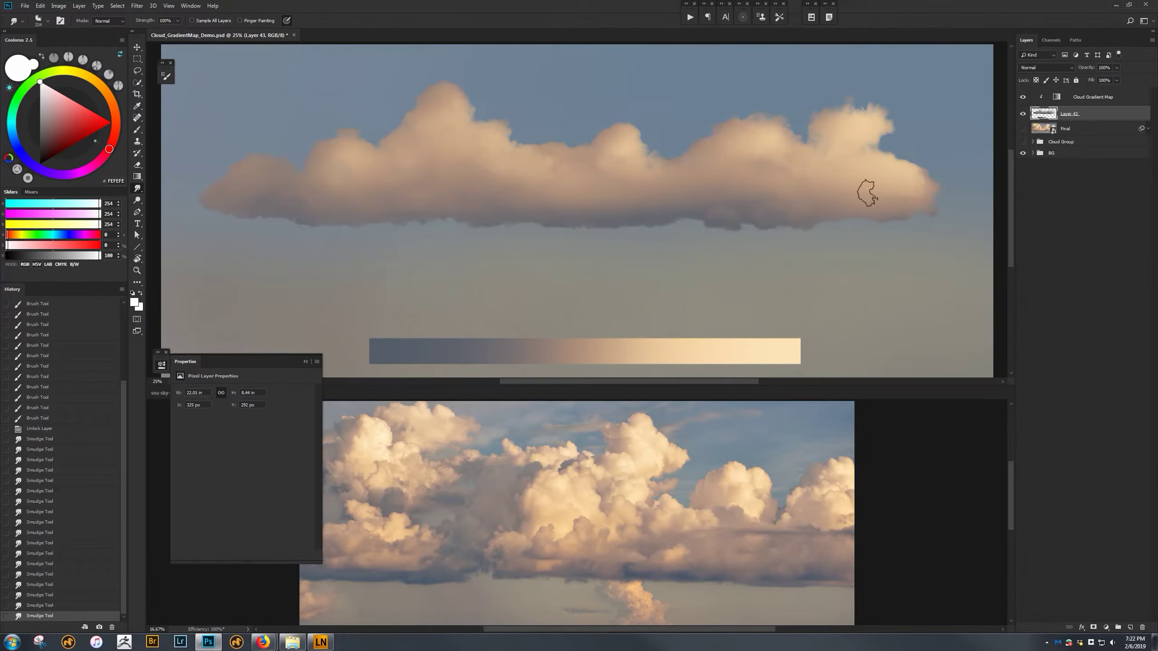
mouse_move(907, 133)
mouse_down()
mouse_move(895, 146)
mouse_move(931, 191)
mouse_up()
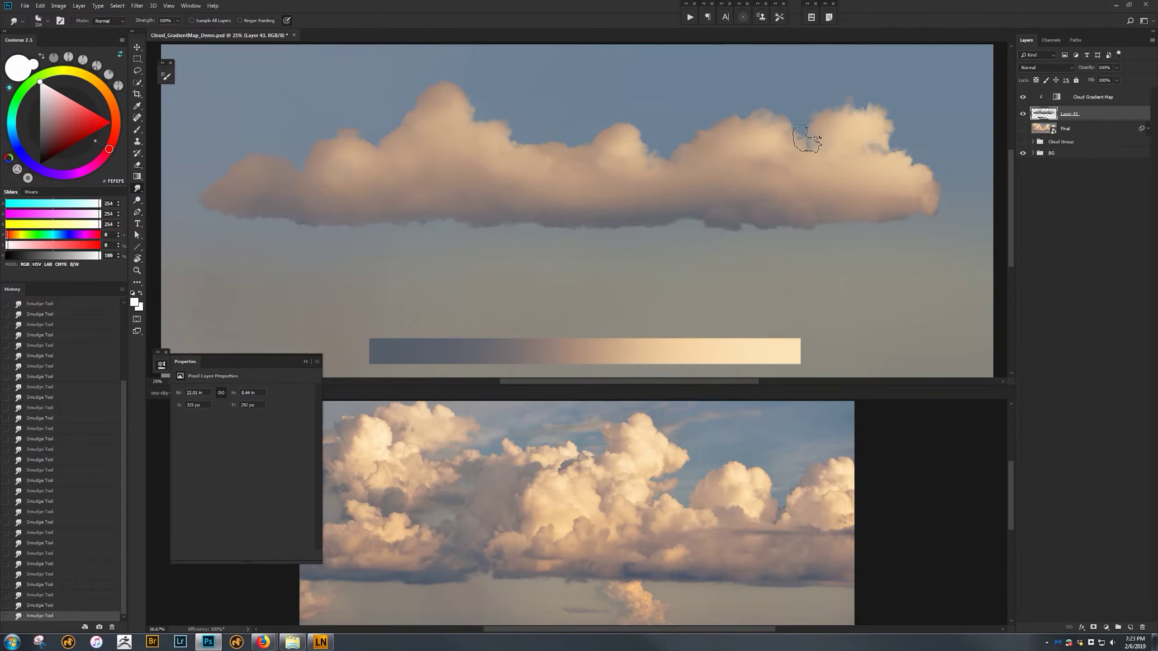
Smudge the large left tower's top and flanks outward into a taller, ragged outline and extend the left bump.
mouse_move(492, 123)
mouse_down()
mouse_move(470, 114)
mouse_move(461, 77)
mouse_move(489, 117)
mouse_move(494, 90)
mouse_move(509, 111)
mouse_move(487, 92)
mouse_move(506, 119)
mouse_move(492, 90)
mouse_up()
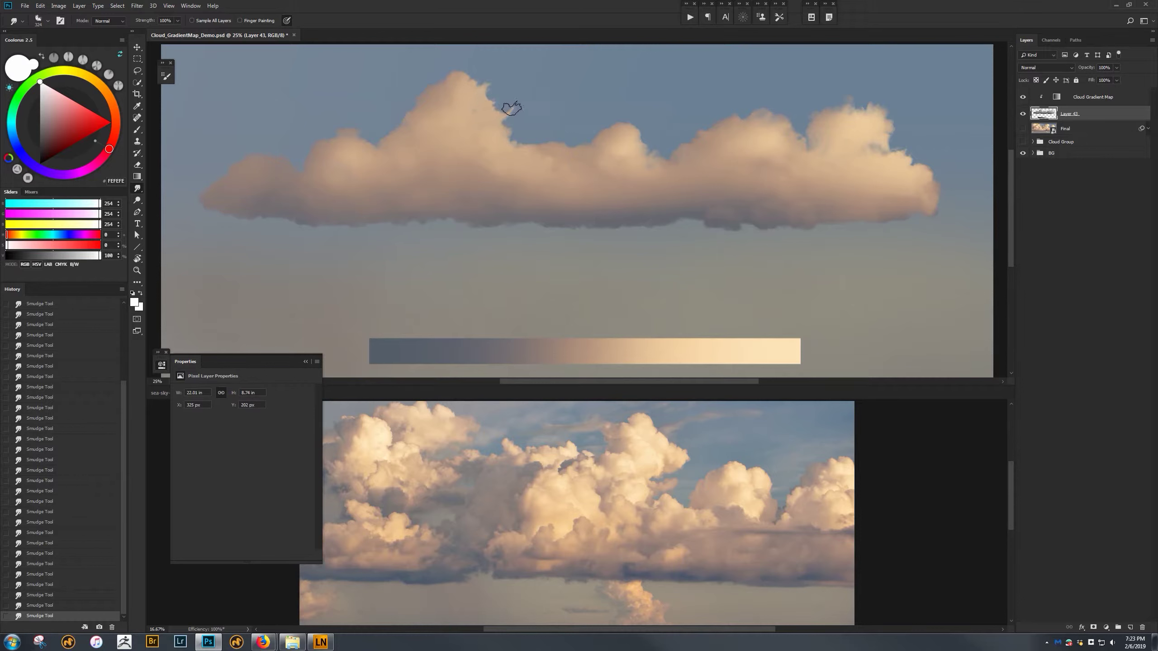
mouse_move(423, 112)
mouse_down()
mouse_move(435, 96)
mouse_move(407, 114)
mouse_up()
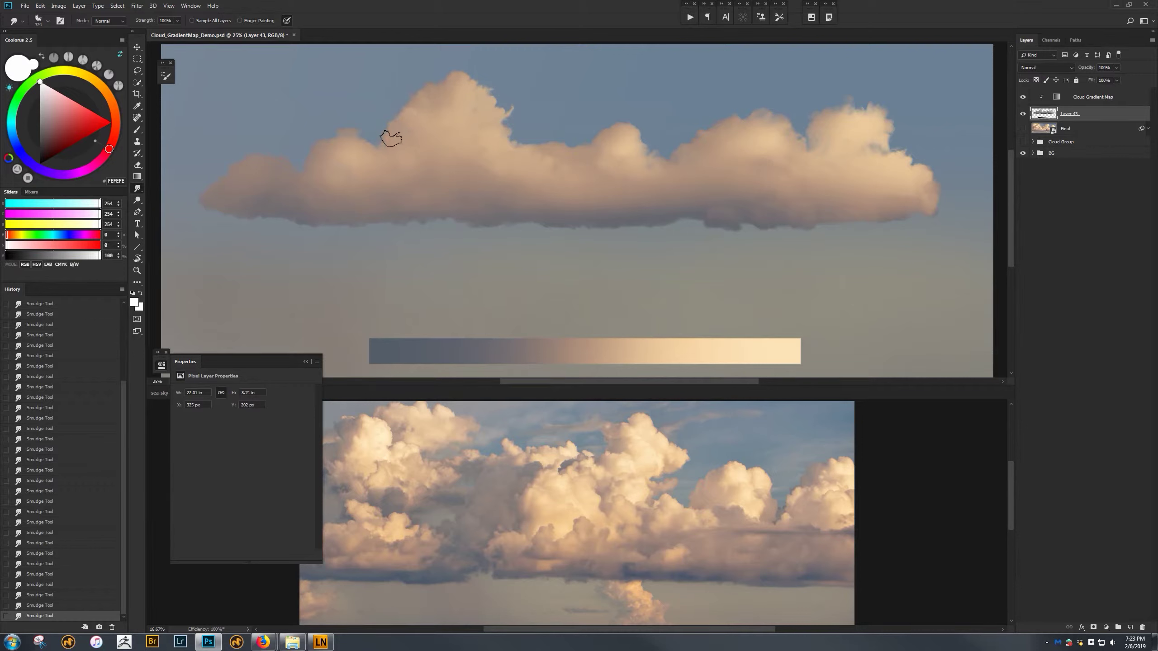
drag(373, 148, 321, 147)
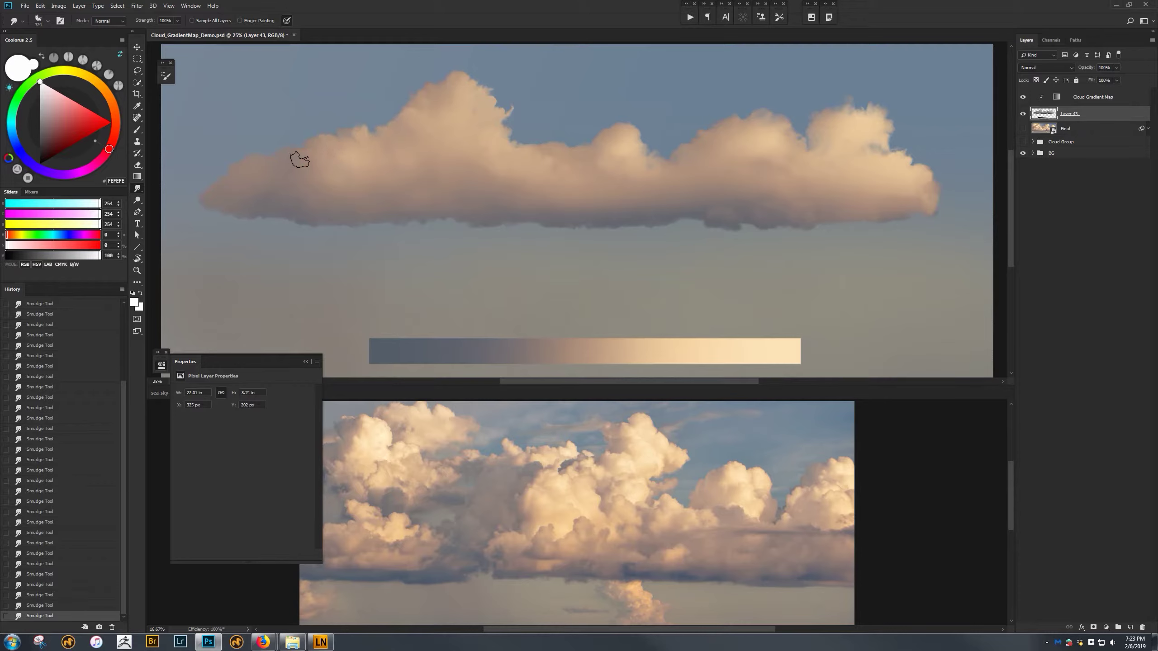
drag(313, 141, 375, 128)
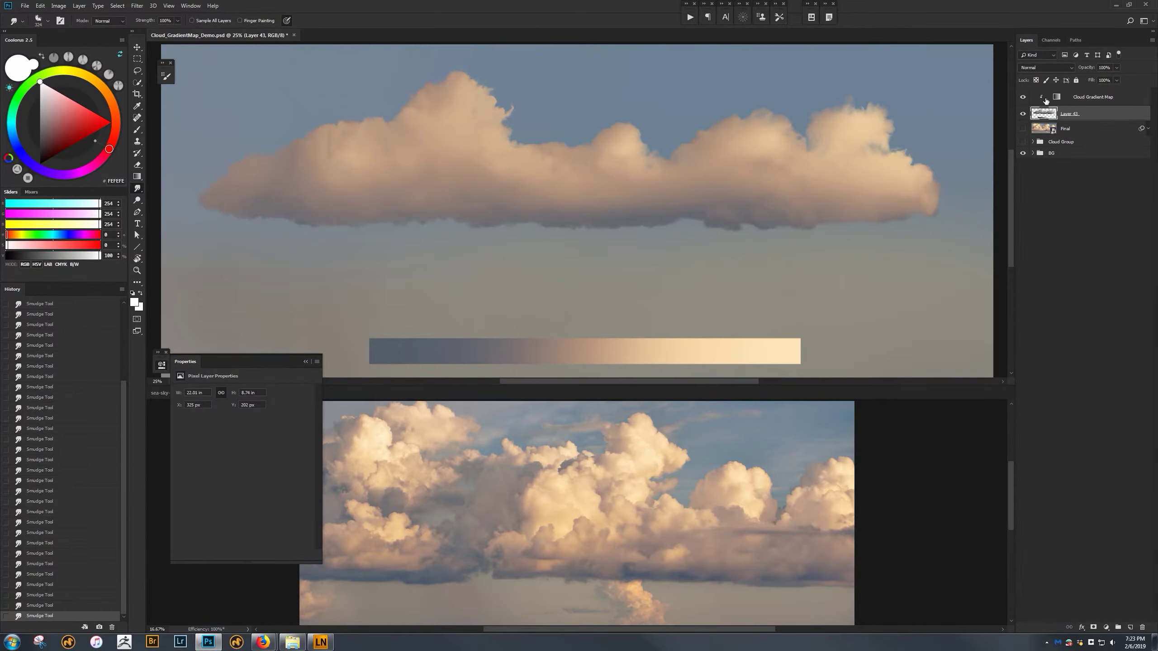
Hide the Cloud Gradient Map to examine the cloud's grayscale values up close and as a whole, and show it again.
click(1023, 96)
drag(366, 125, 423, 268)
drag(628, 283, 317, 218)
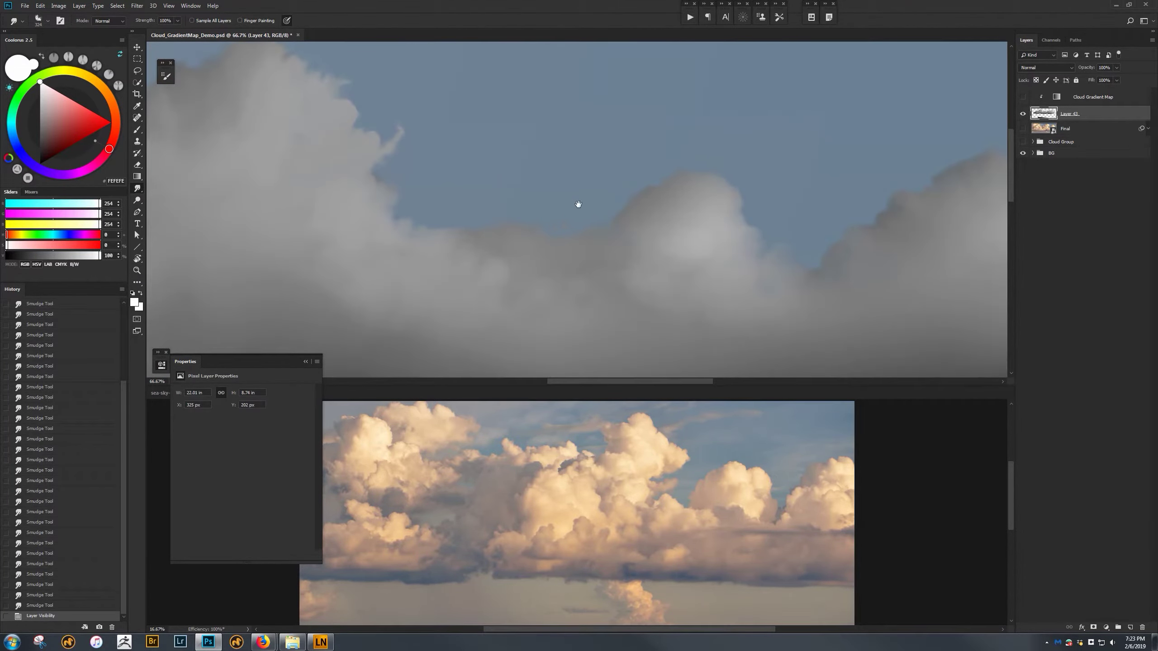
drag(574, 207, 362, 172)
drag(626, 214, 506, 207)
alt+click(506, 207)
drag(542, 173, 556, 171)
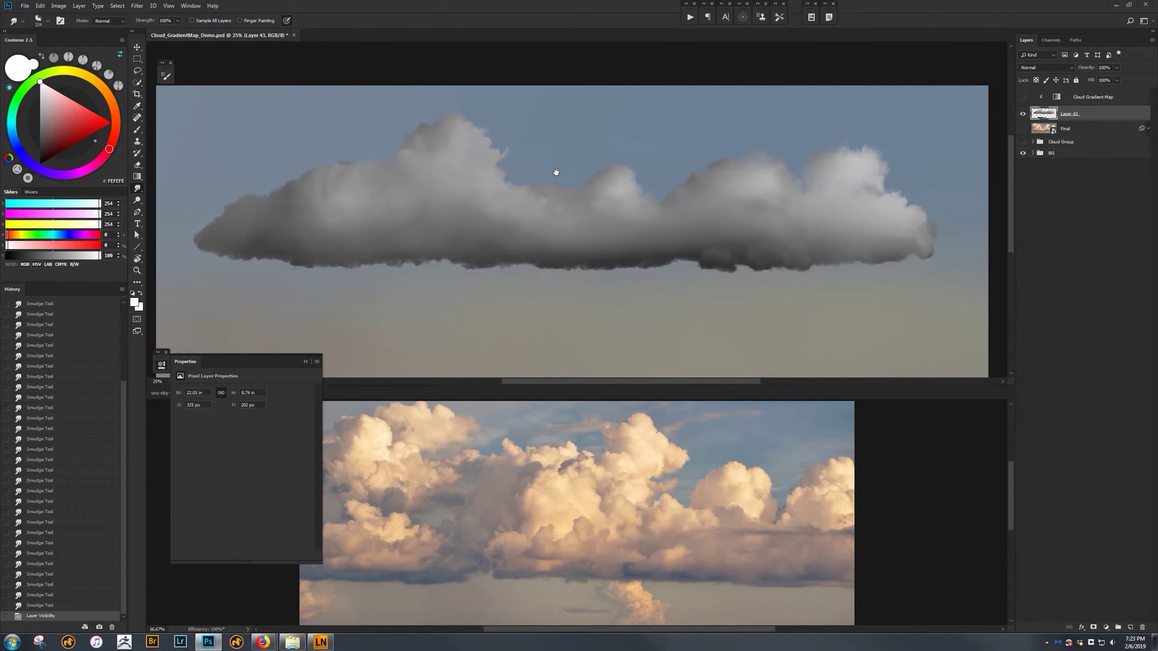
click(1023, 97)
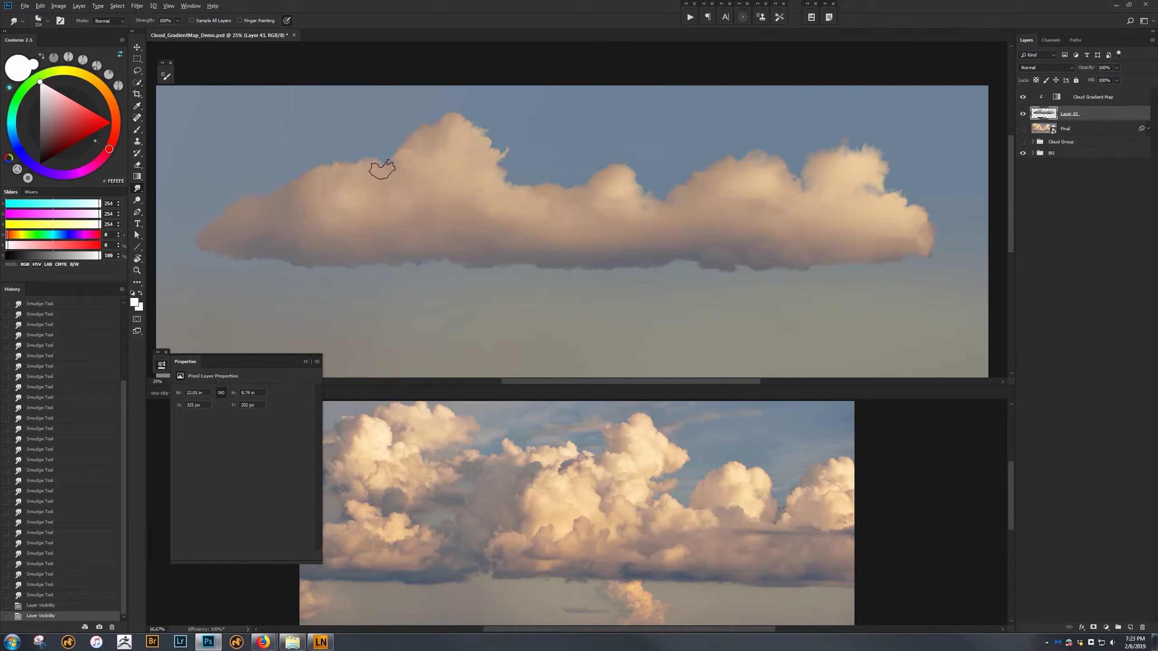
Smudge the left shoulder's upper outline and the cloud's left tip into separate rounded puffs.
drag(386, 170, 388, 164)
drag(388, 163, 393, 145)
drag(396, 159, 366, 157)
drag(365, 158, 358, 174)
drag(350, 166, 346, 175)
drag(256, 197, 254, 188)
drag(252, 201, 238, 198)
drag(226, 212, 220, 208)
drag(270, 222, 265, 227)
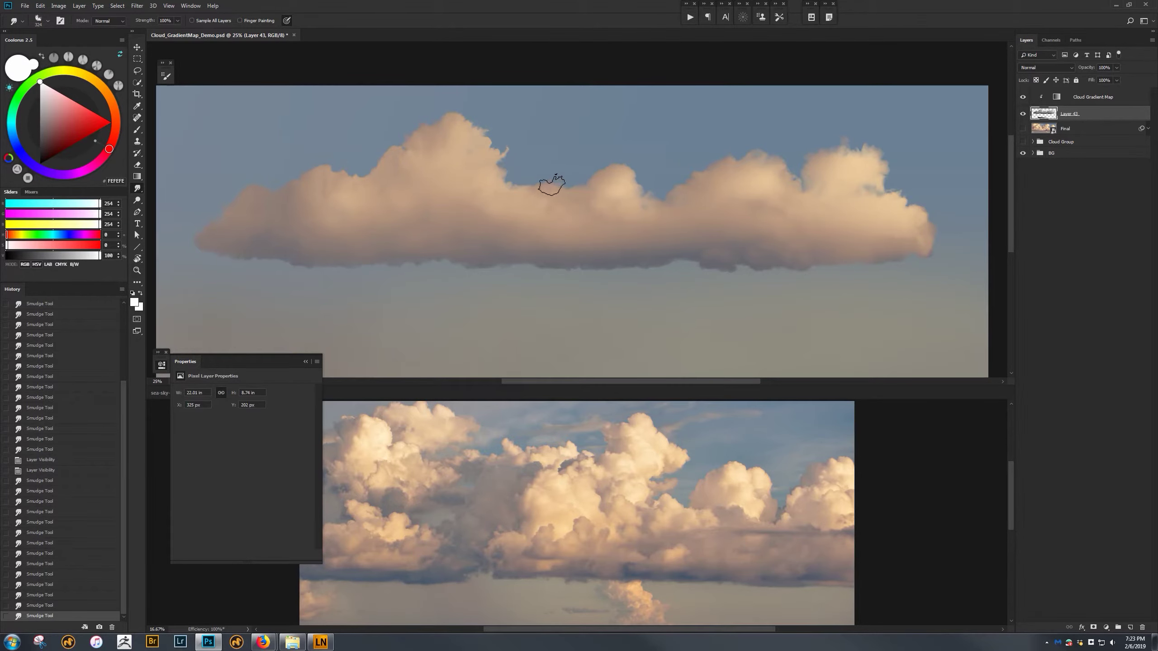
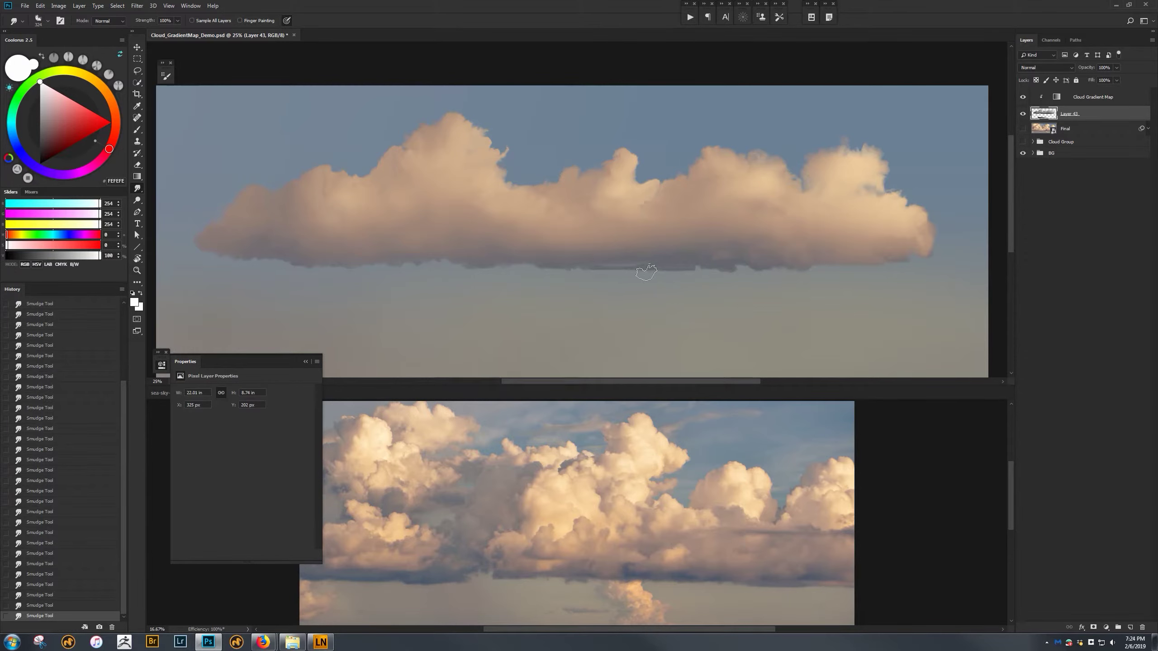
Smear the cloud's underside using the smudge brush Kyle's Paintbox - Palette Knife Smear, and switch the smudge brush to Blender.
right_click(661, 253)
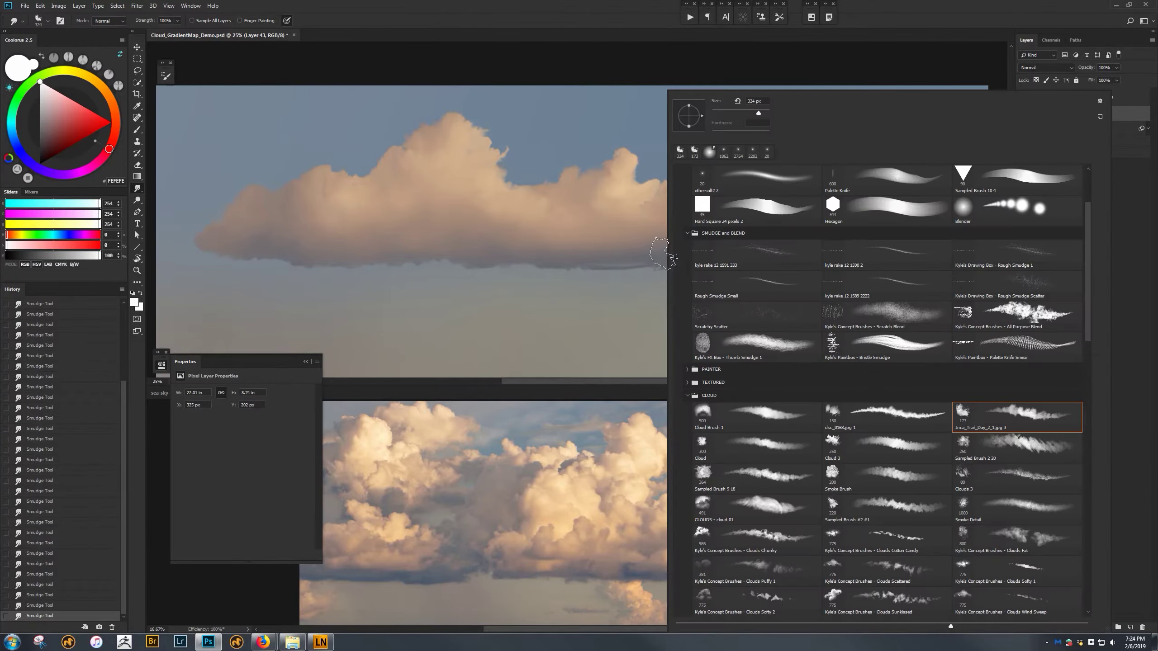
click(1019, 219)
double_click(1016, 347)
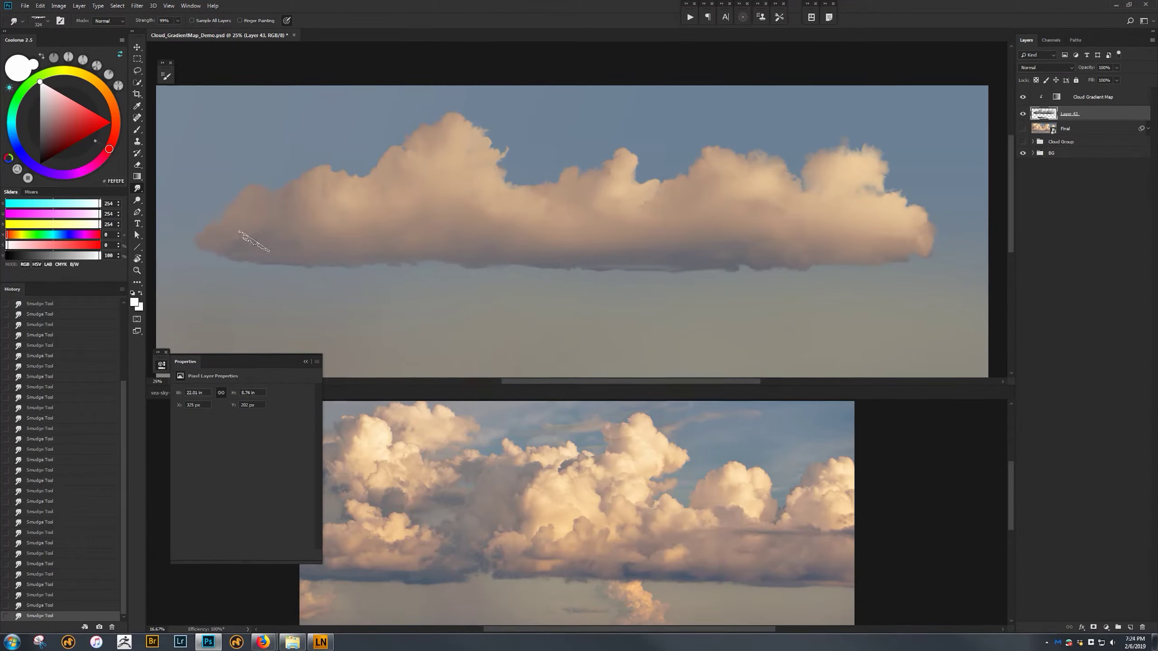
right_click(645, 233)
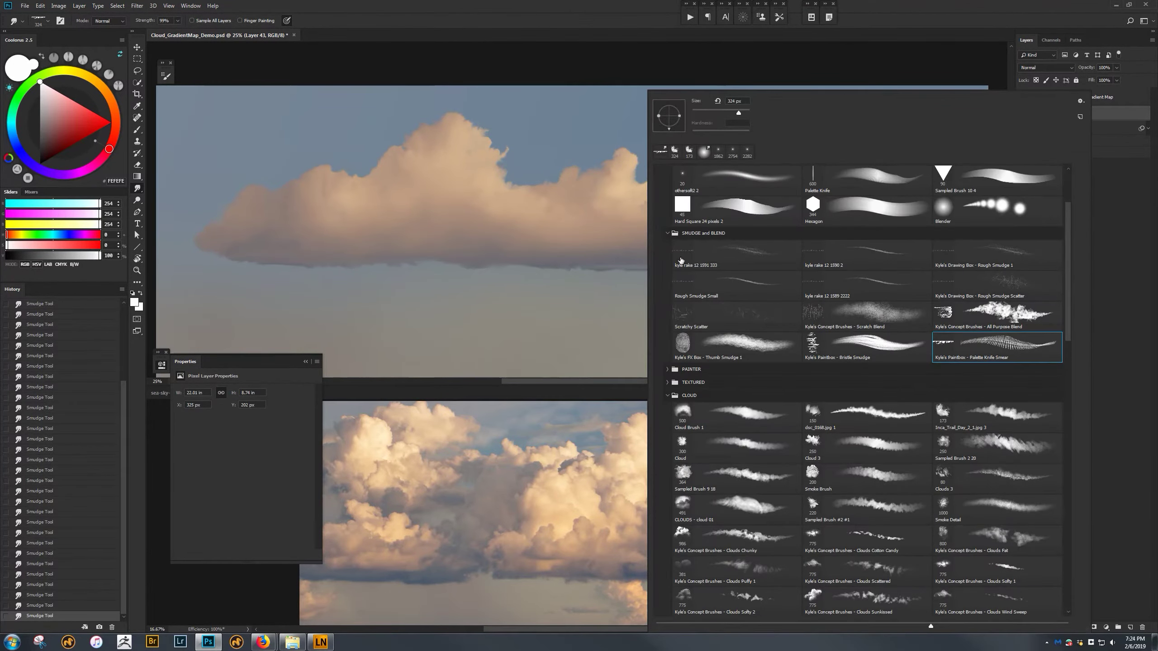
double_click(981, 220)
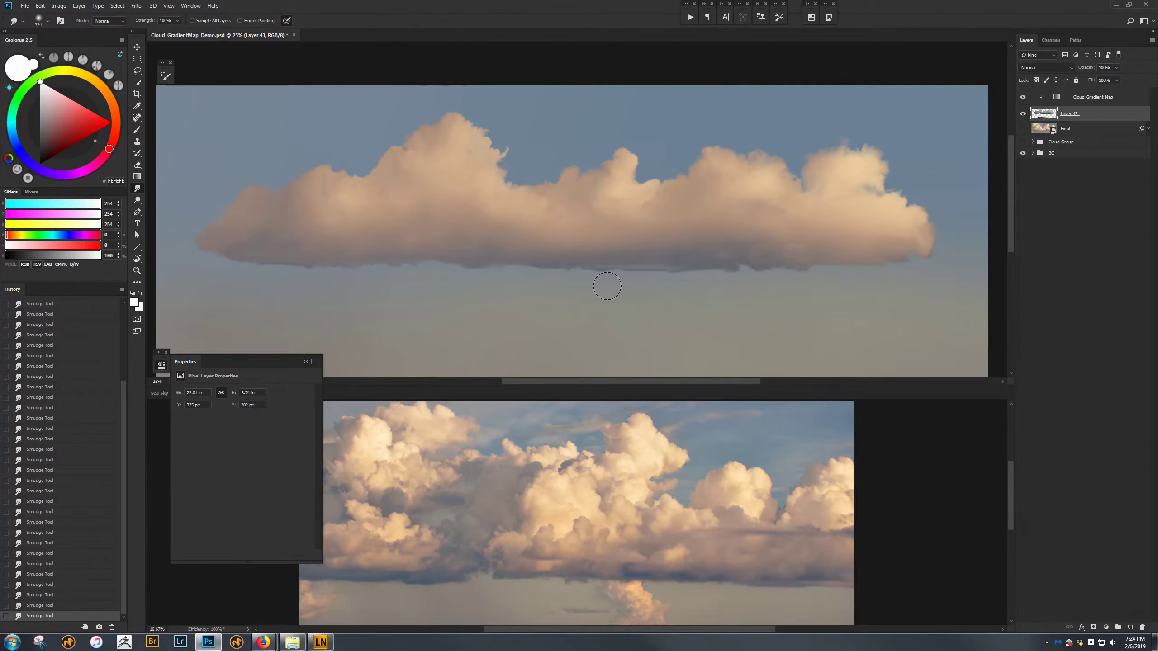
Erase the stray smears along the middle of the cloud's underside to clean up its lower edge.
key(e)
right_click(638, 277)
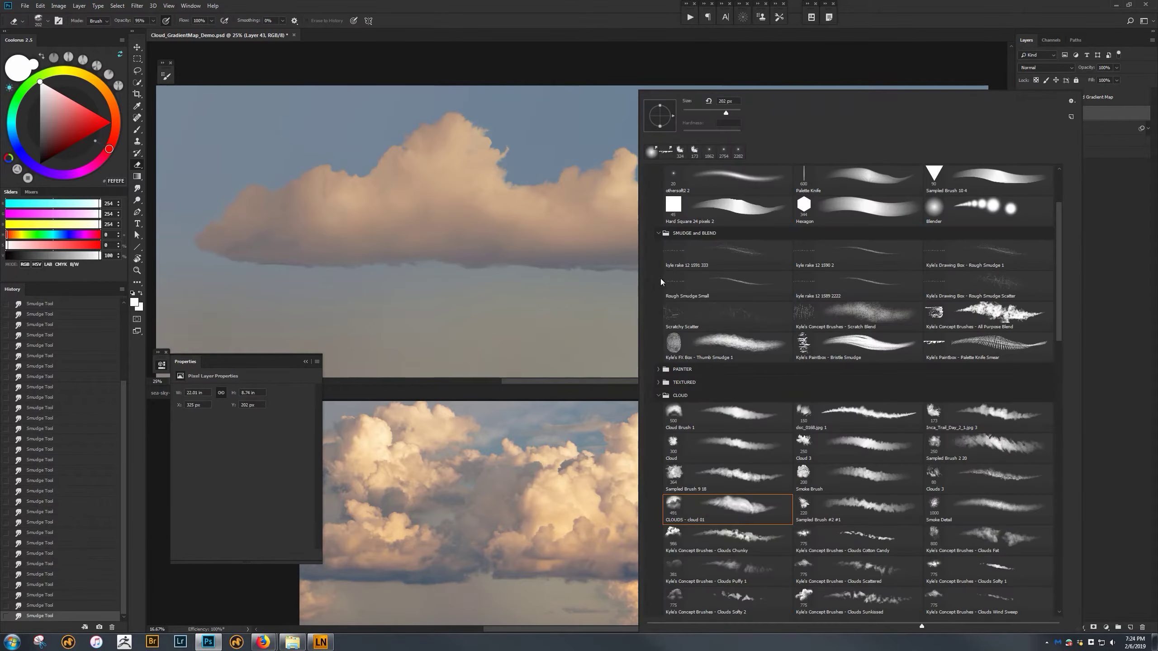
click(583, 341)
drag(582, 278, 651, 285)
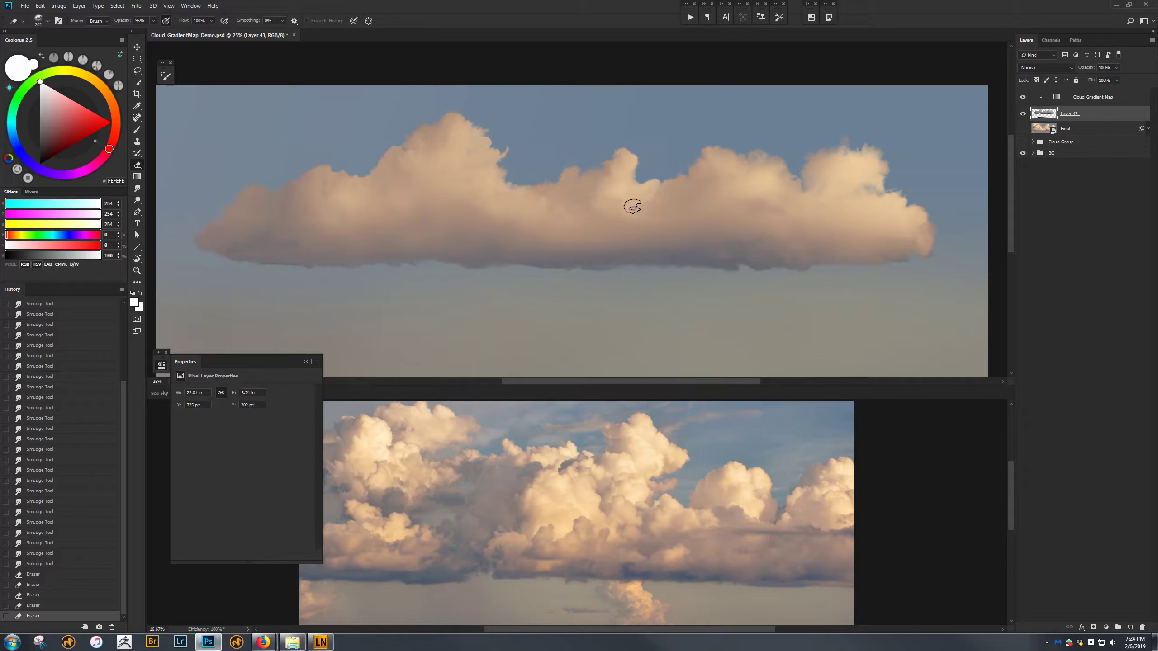
key(ctrl+t)
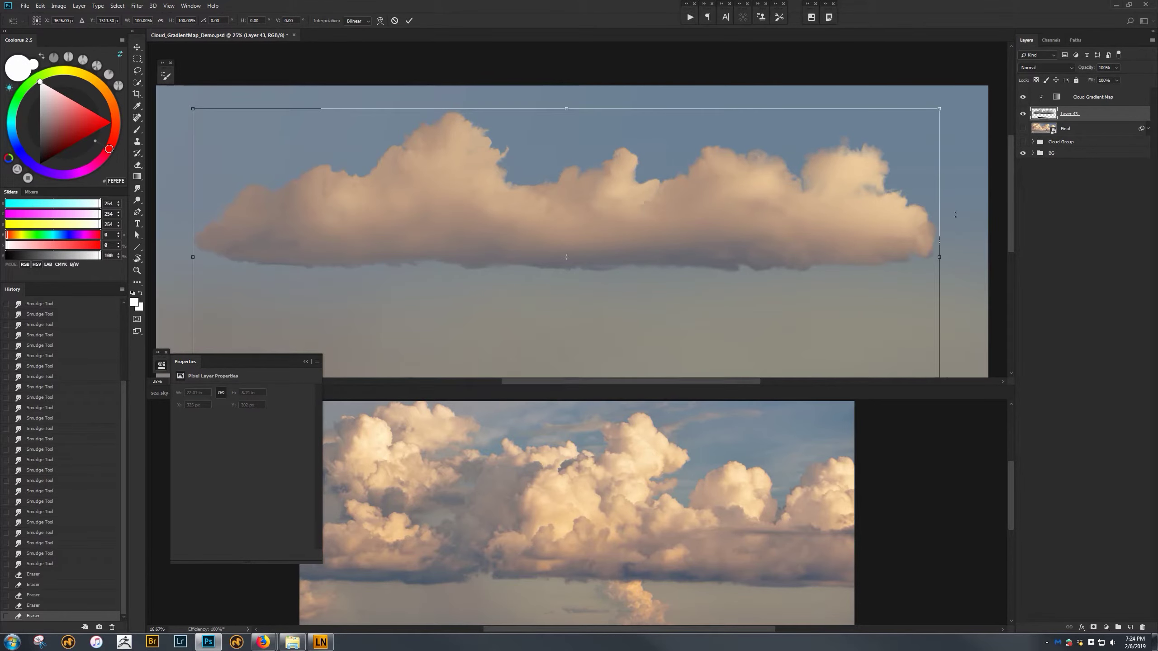
drag(799, 269, 799, 229)
key(Escape)
Select the cloud without the gradient bar, scale it up past the canvas's side edges, and deselect it.
key(m)
drag(177, 53, 954, 245)
key(ctrl+t)
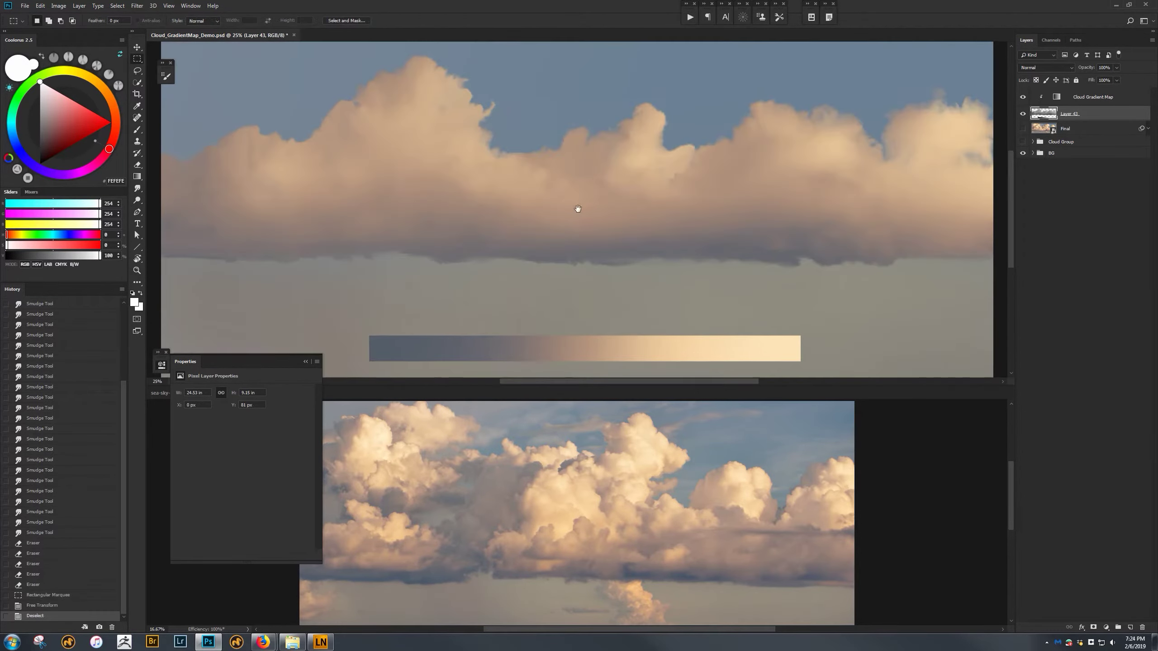
drag(573, 207, 574, 235)
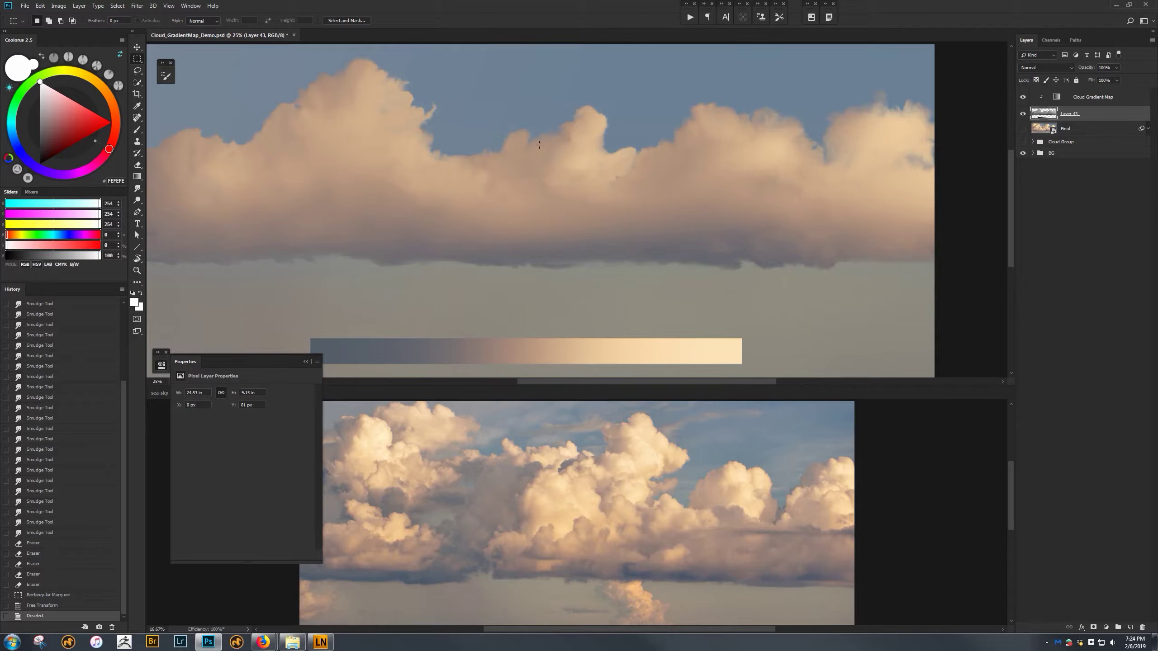
Add a new layer above the Cloud Gradient Map, clip a copy of that gradient map to it, and make the new layer active.
click(1099, 98)
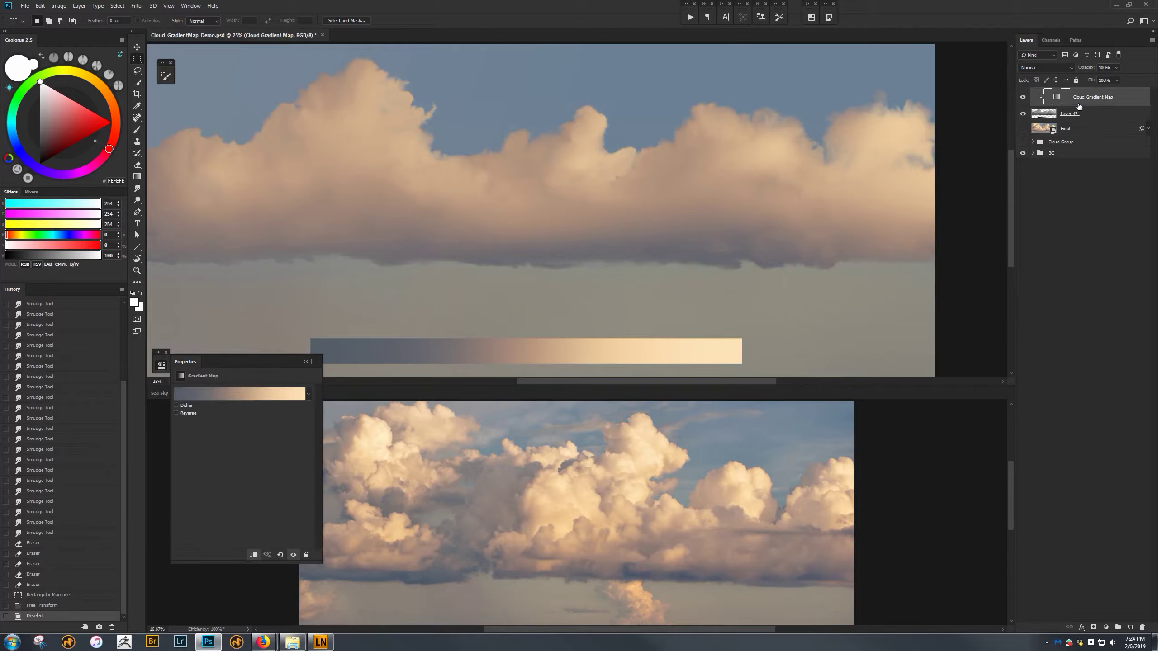
key(ctrl+shift+alt+n)
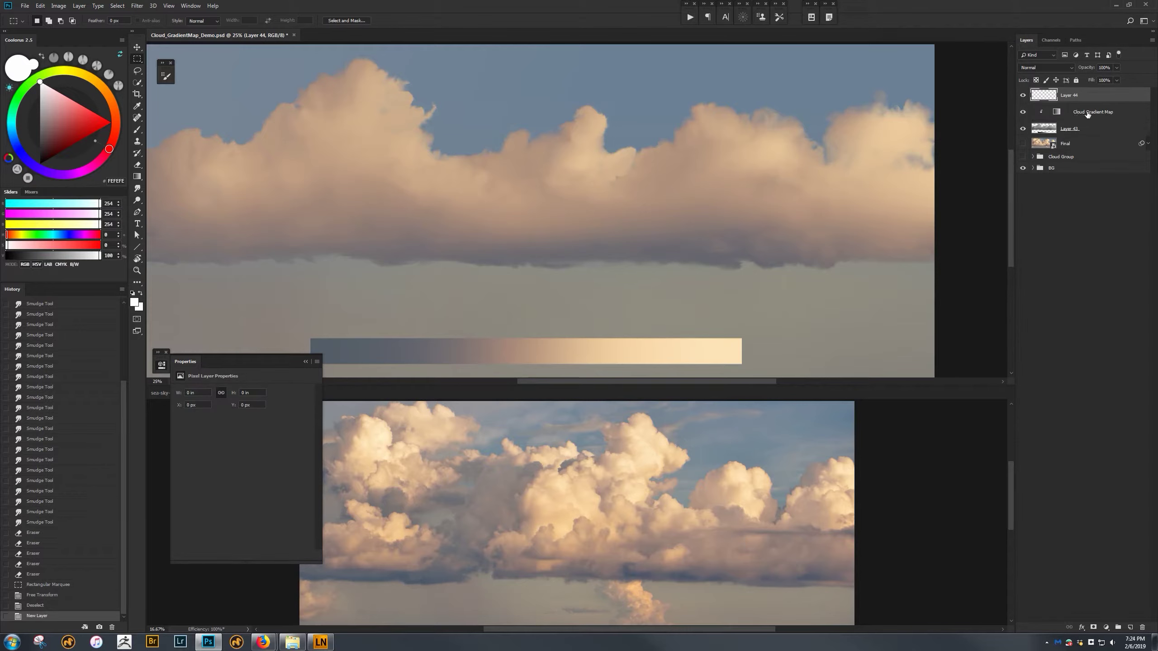
drag(1090, 114, 1093, 88)
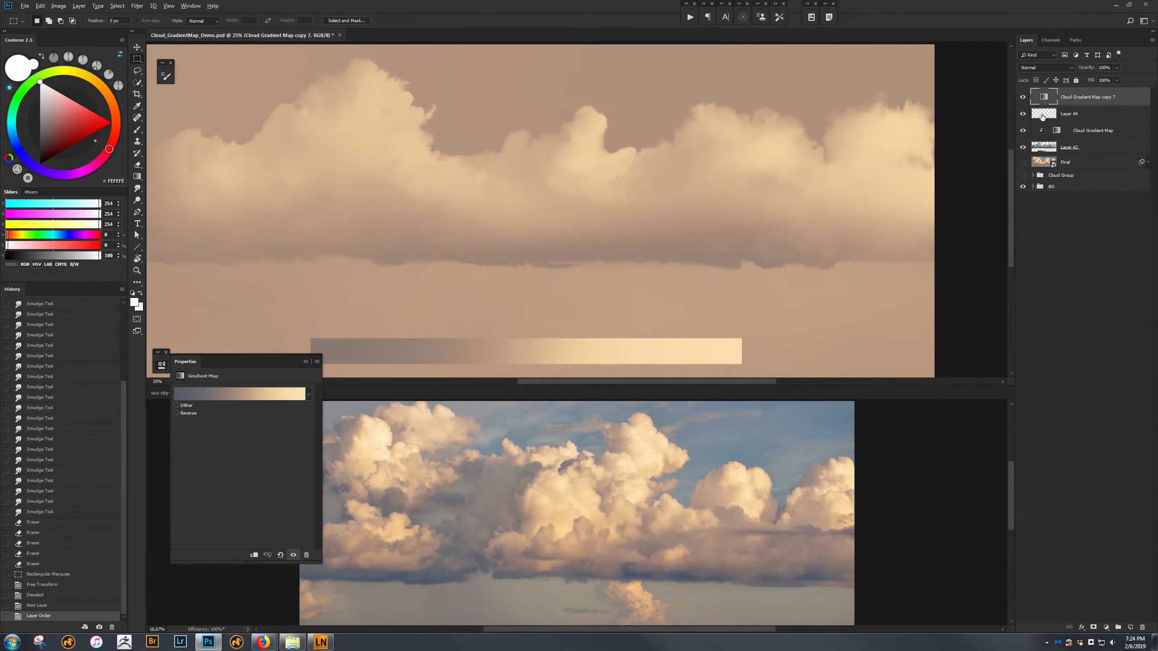
key(ctrl+alt+g)
scroll(692, 227, left, 1)
key(b)
click(1075, 112)
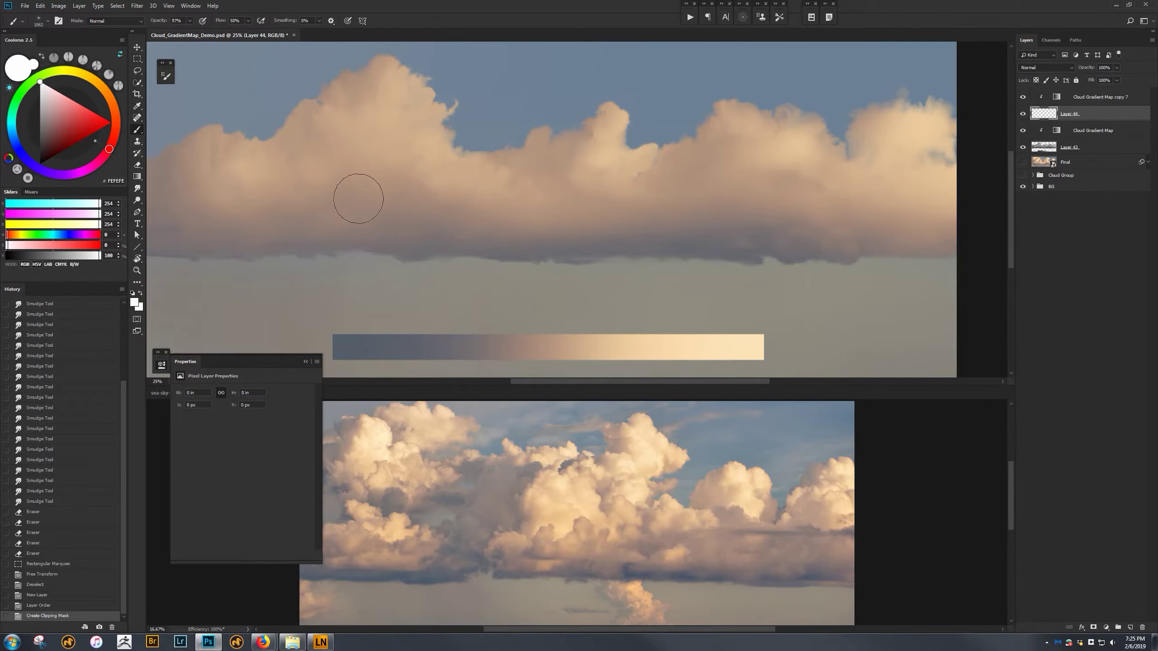
Switch the brush to Kyle's Concept Brushes - Clouds Softy 1 and sample a dark blue-grey from the gradient bar's dark end.
right_click(480, 216)
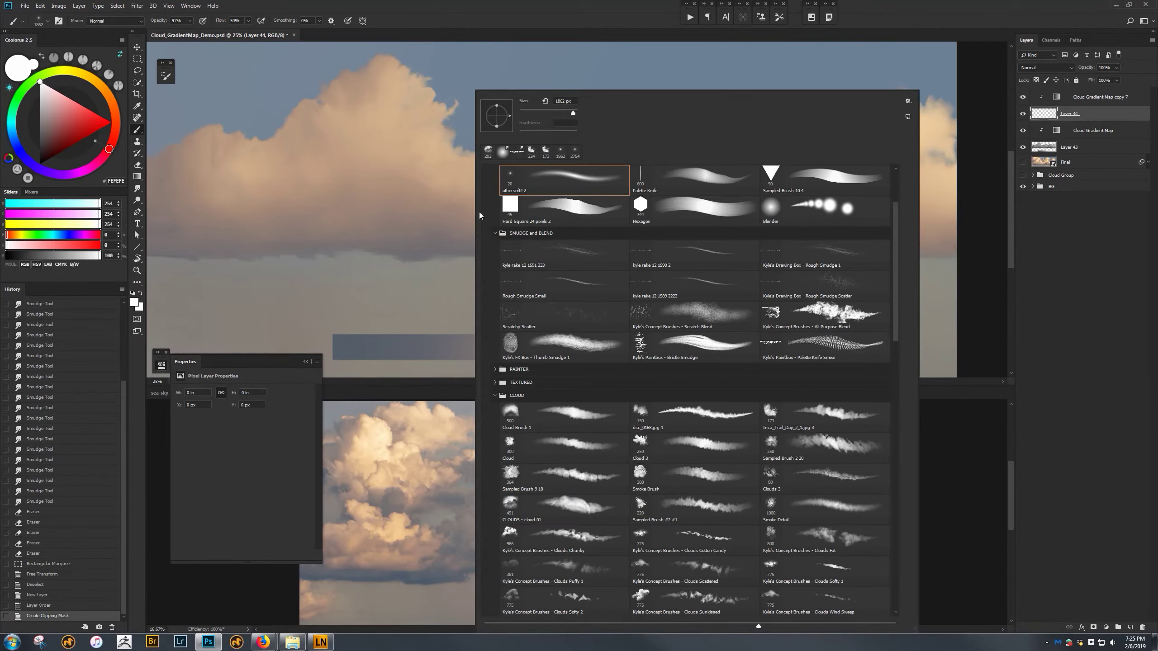
click(805, 566)
key(Return)
drag(473, 228, 509, 261)
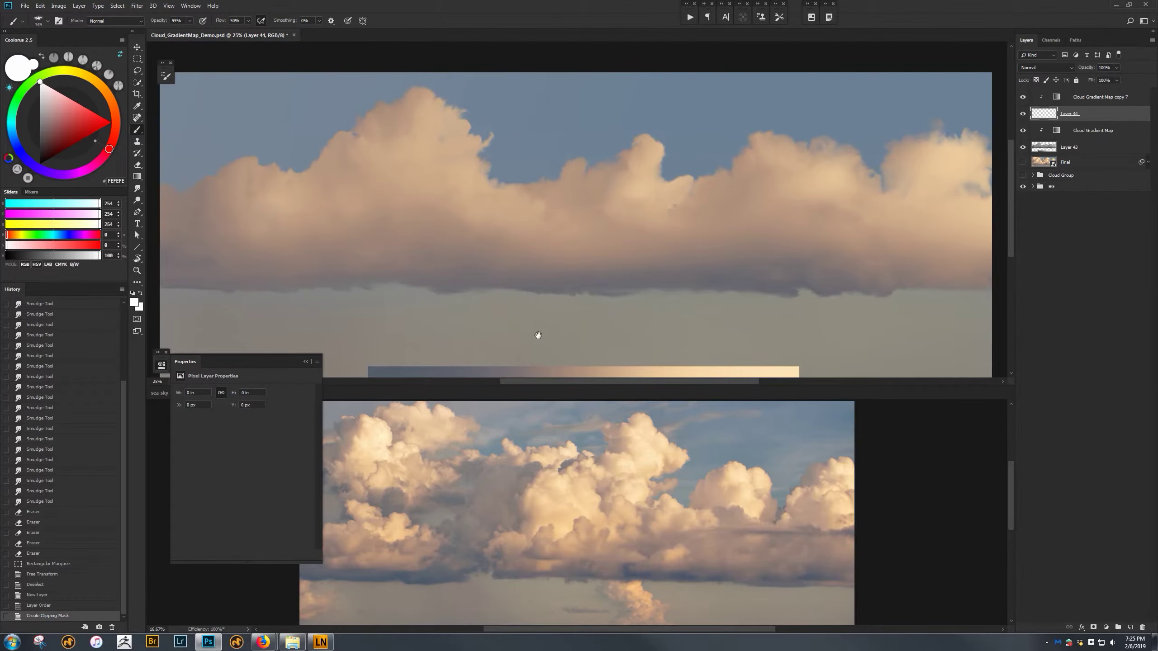
drag(537, 336, 540, 320)
alt+click(400, 361)
Paint a dark, multi-peaked cloud mass across the lower middle of the cloud, tapering out to the right.
drag(482, 212, 546, 176)
mouse_move(560, 196)
mouse_down()
mouse_move(576, 216)
mouse_move(525, 216)
mouse_move(558, 183)
mouse_up()
mouse_move(460, 226)
mouse_down()
mouse_move(465, 195)
mouse_move(532, 152)
mouse_move(519, 197)
mouse_up()
mouse_move(414, 211)
mouse_down()
mouse_move(444, 195)
mouse_move(441, 226)
mouse_move(430, 207)
mouse_move(400, 221)
mouse_move(542, 215)
mouse_move(511, 237)
mouse_move(516, 246)
mouse_move(525, 224)
mouse_move(537, 248)
mouse_up()
mouse_move(556, 194)
mouse_down()
mouse_move(593, 210)
mouse_move(611, 192)
mouse_move(656, 192)
mouse_move(478, 214)
mouse_up()
drag(654, 222, 632, 204)
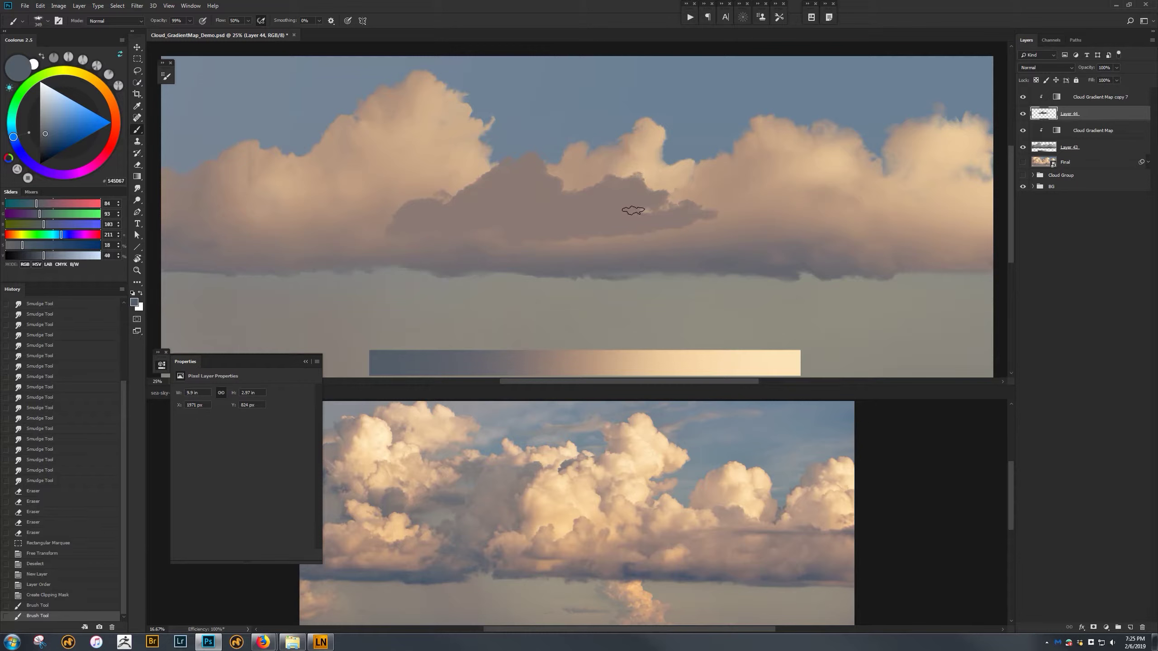
mouse_move(669, 190)
mouse_down()
mouse_move(691, 222)
mouse_move(726, 211)
mouse_move(658, 232)
mouse_up()
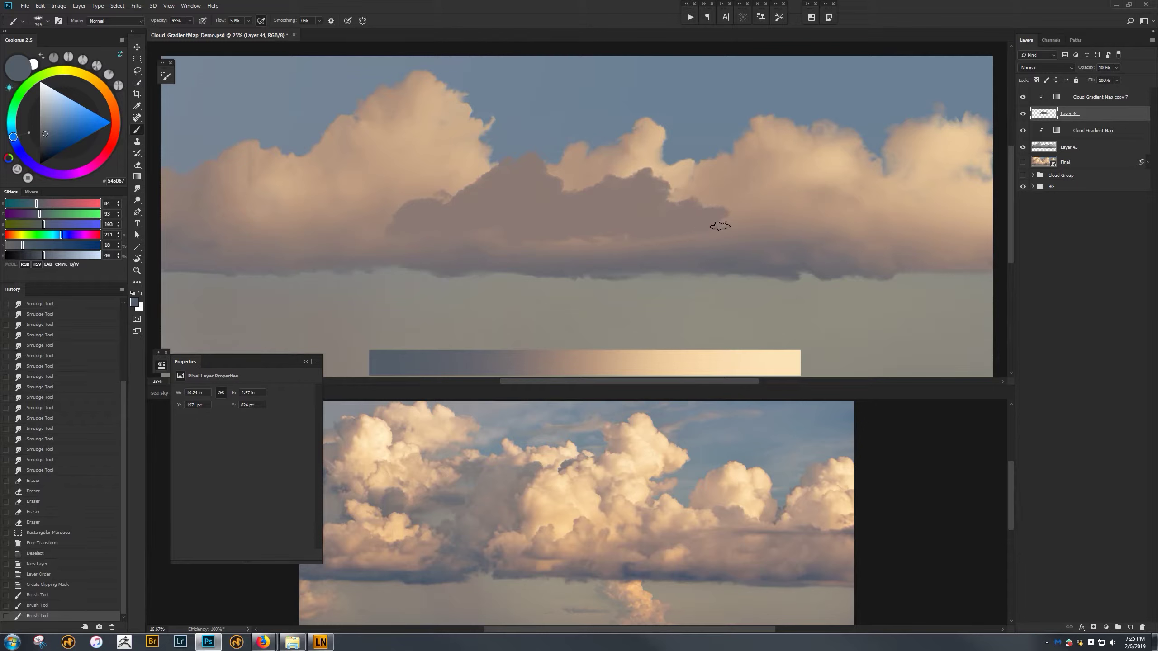
drag(757, 230, 769, 233)
Erase along the dark mass's right slope and lower left edge to refine its silhouette.
key(e)
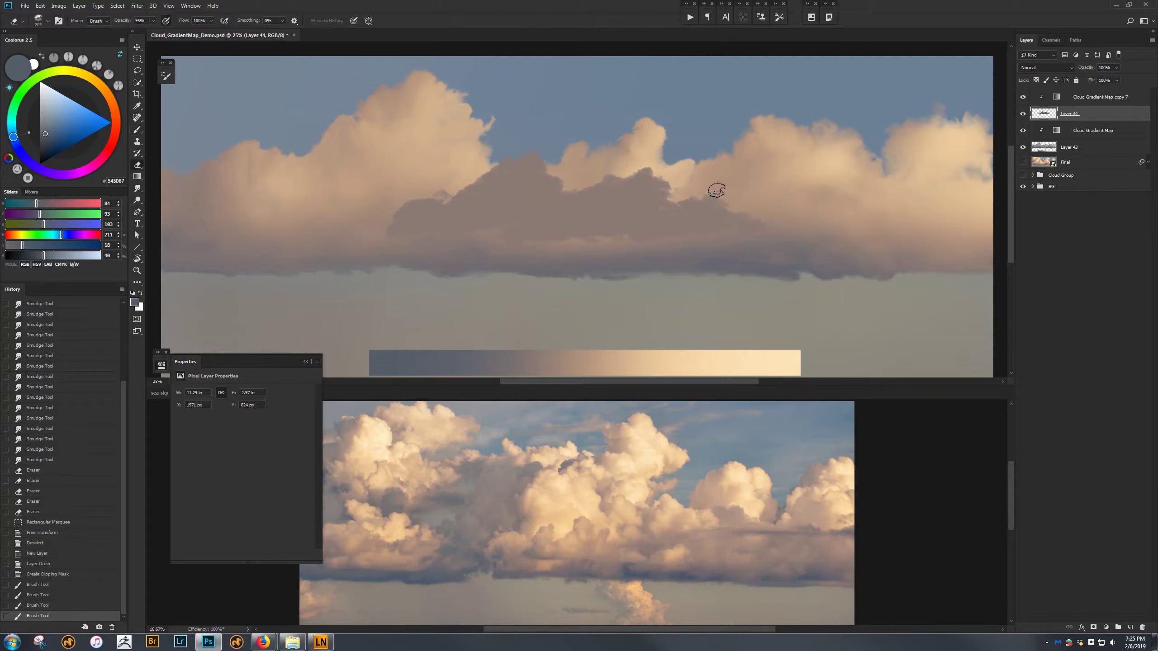
drag(729, 199, 770, 218)
mouse_move(779, 222)
mouse_down()
mouse_move(777, 234)
mouse_move(752, 239)
mouse_up()
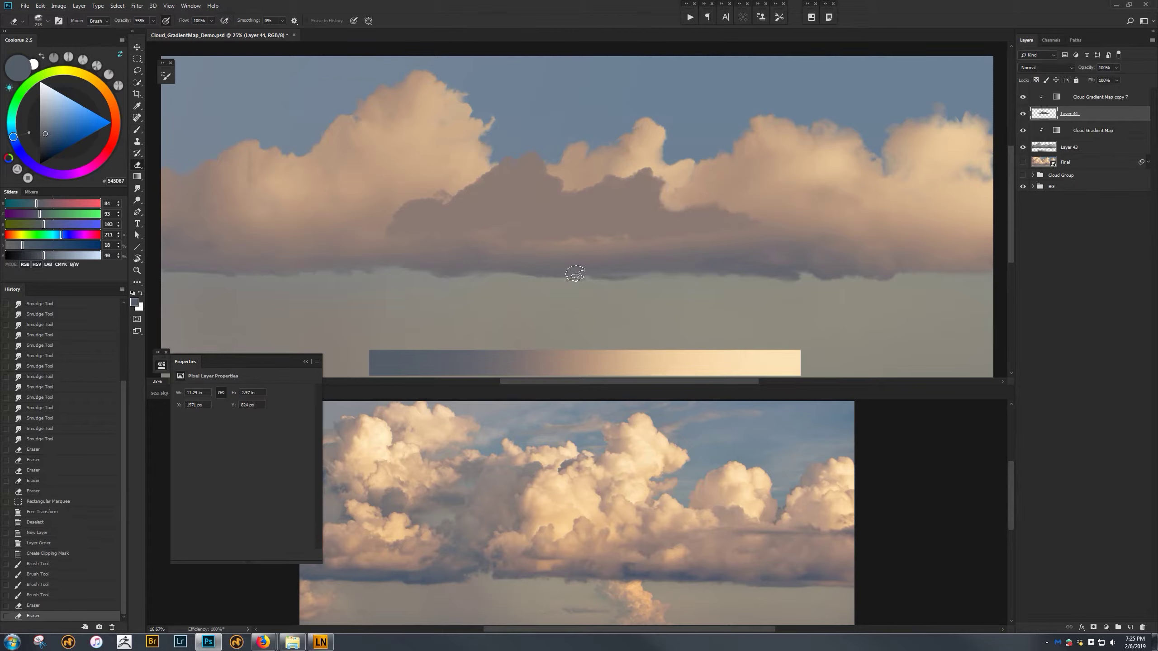
drag(377, 246, 342, 257)
Extend the dark mass's left slope outward and fill in its right slope and base with the same blue-grey.
key(b)
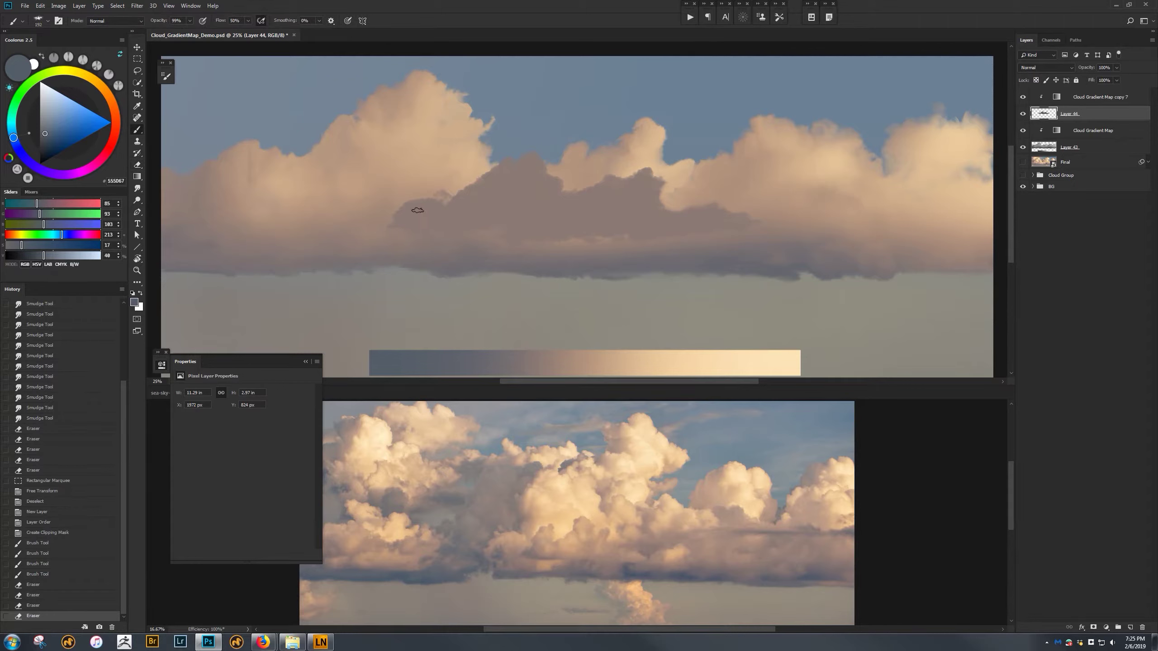
drag(433, 206, 404, 231)
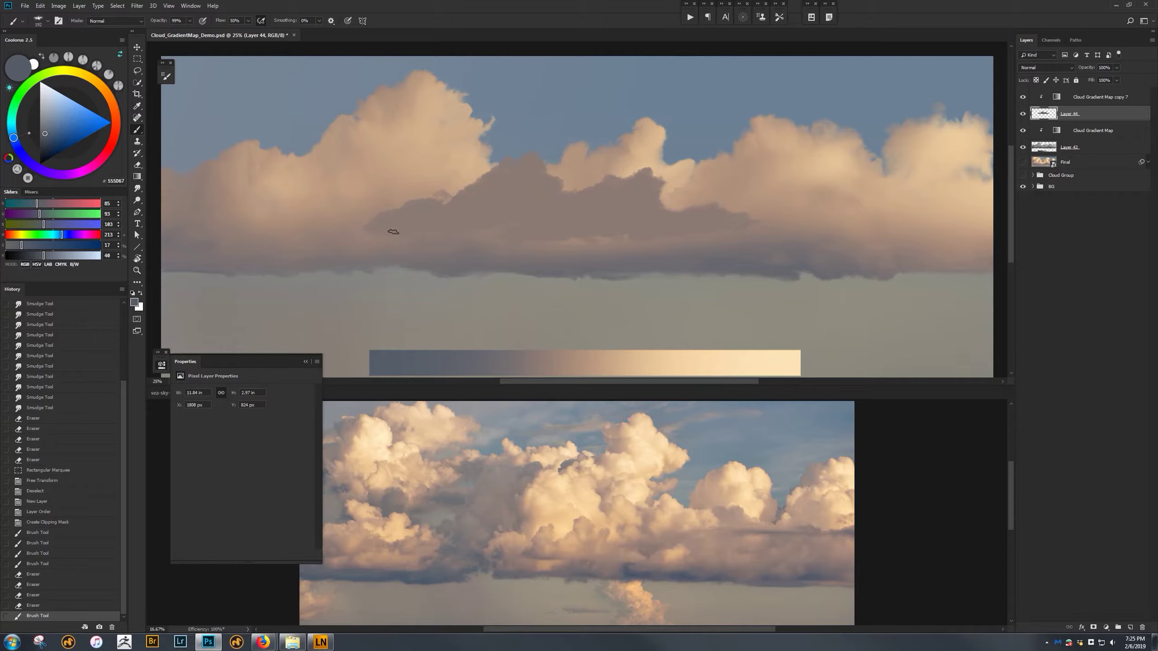
drag(442, 192, 451, 202)
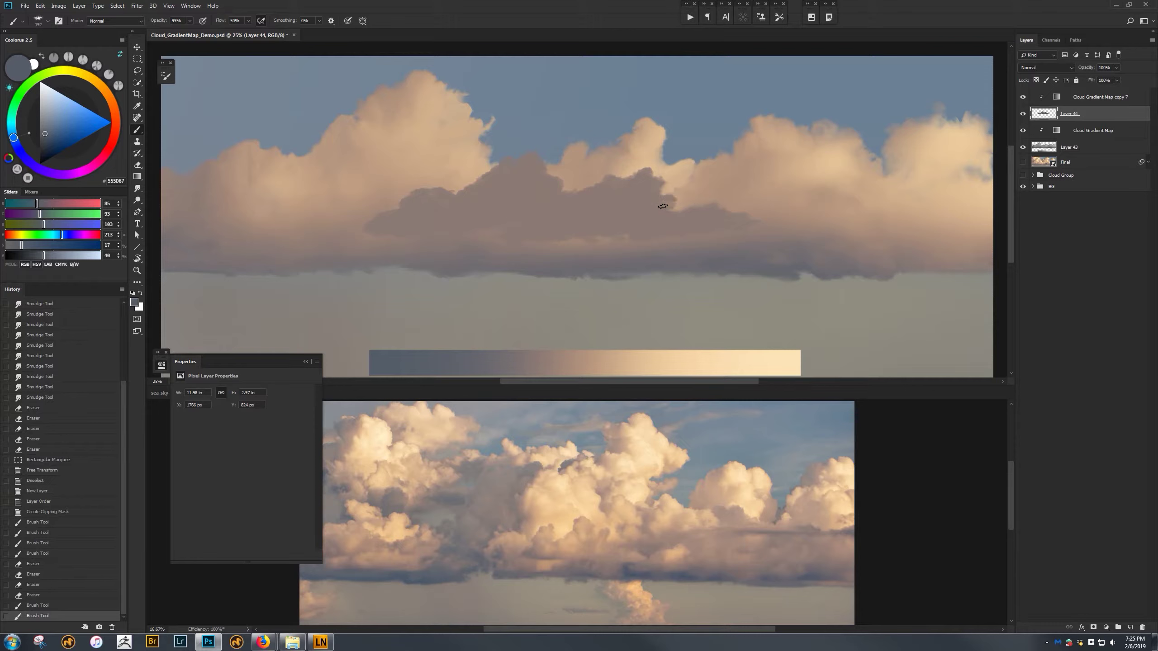
drag(690, 214, 579, 231)
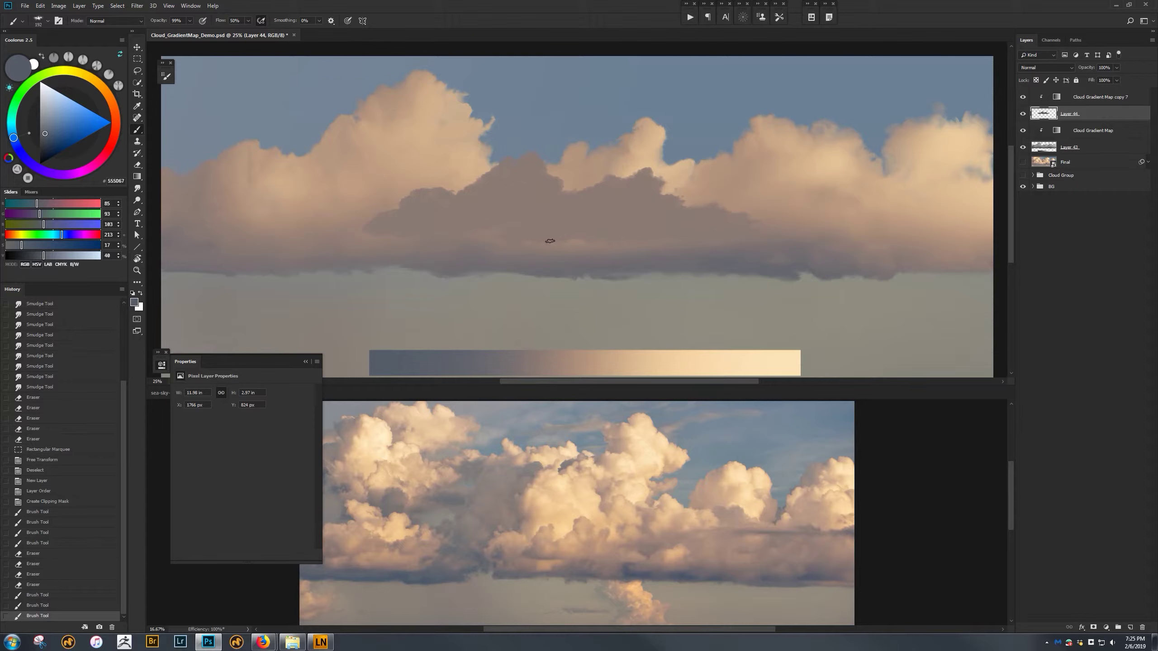
drag(707, 234, 726, 229)
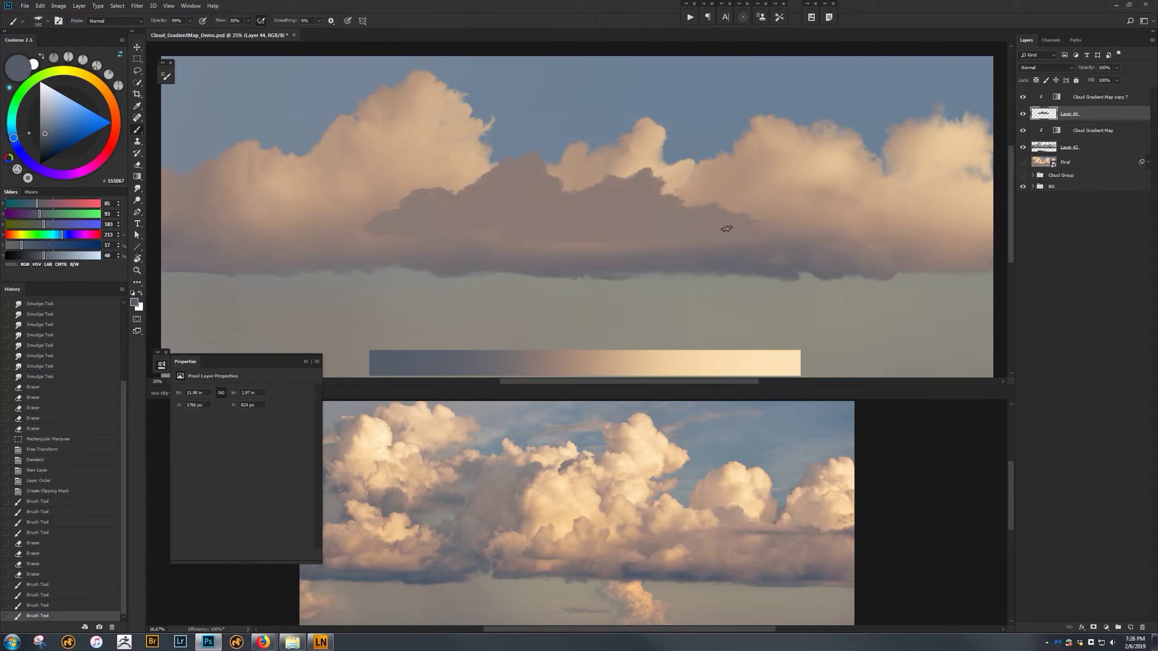
Lock the new layer's transparency and paint lighter grey B1B8C1 over the dark mass's peaks and right side.
key(/)
alt+drag(590, 196, 617, 196)
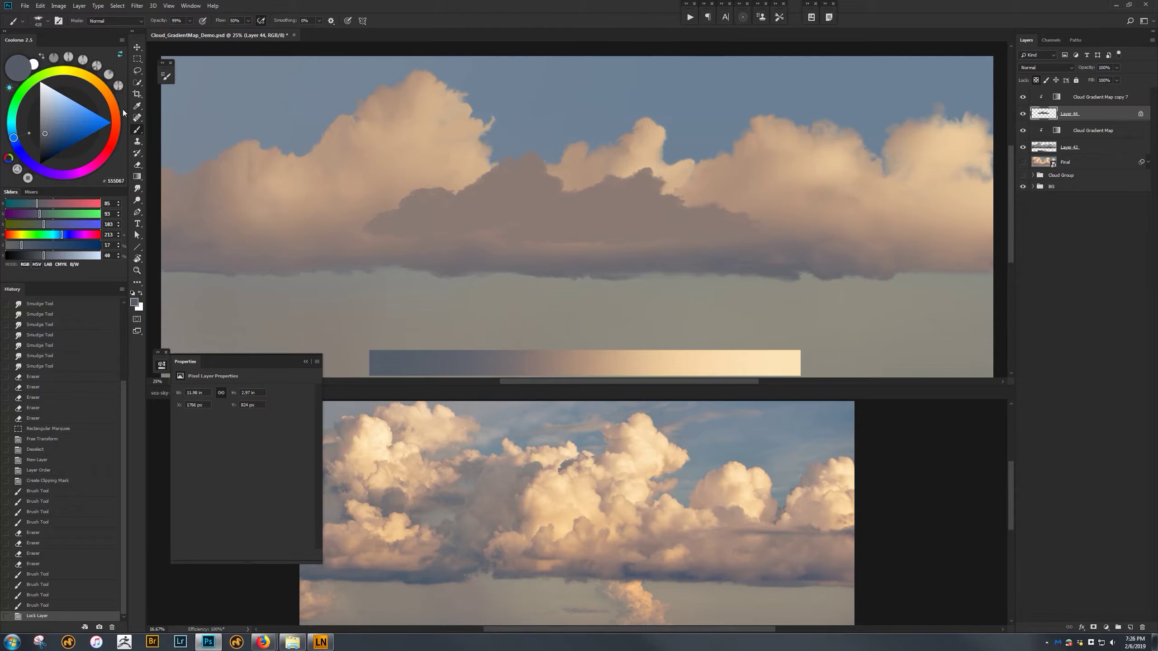
drag(44, 104, 44, 104)
alt+drag(567, 189, 594, 189)
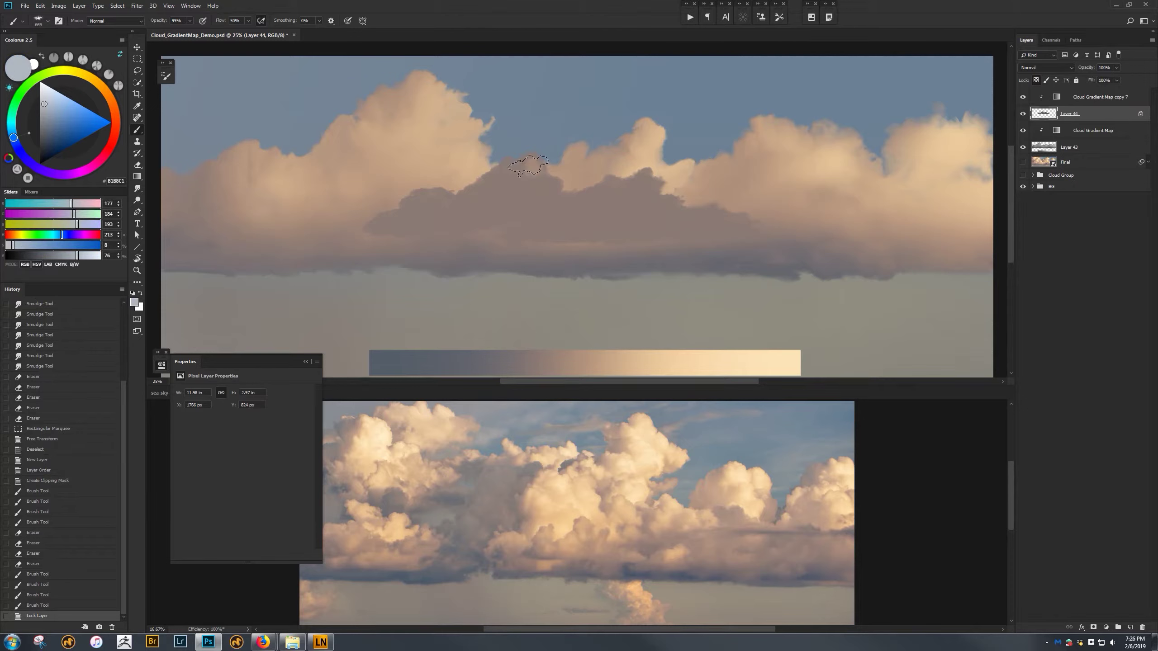
drag(523, 164, 561, 200)
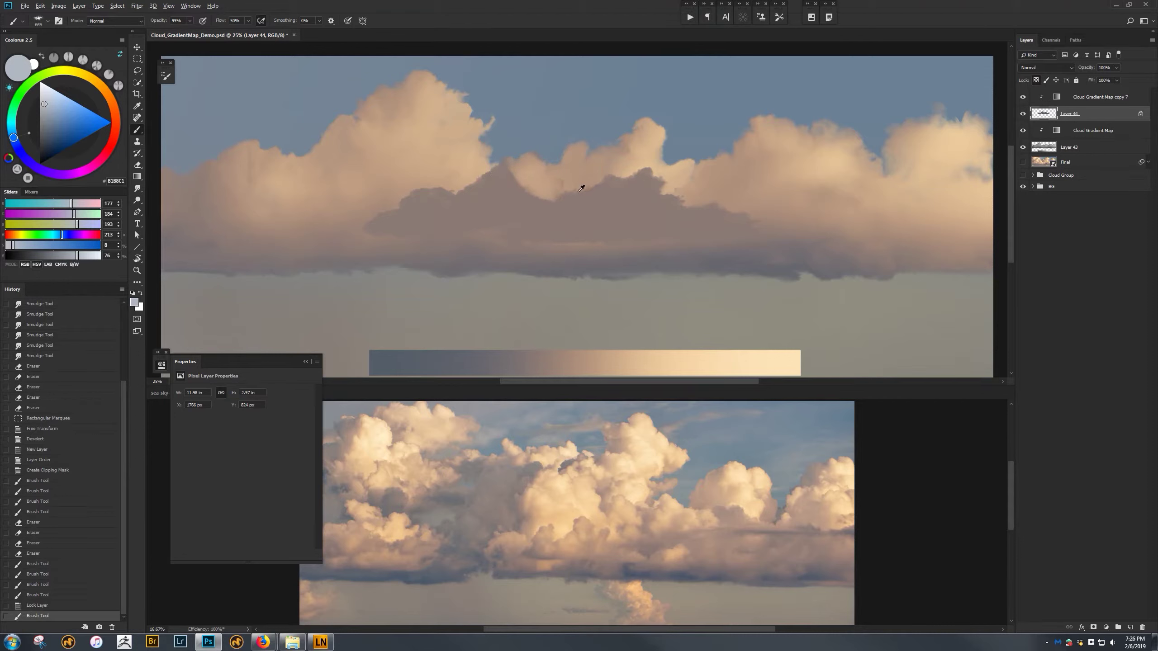
mouse_move(634, 186)
mouse_down()
mouse_move(653, 199)
mouse_move(629, 189)
mouse_move(658, 215)
mouse_move(684, 216)
mouse_move(694, 234)
mouse_move(717, 219)
mouse_move(712, 237)
mouse_move(730, 232)
mouse_move(731, 241)
mouse_move(634, 250)
mouse_move(637, 223)
mouse_move(598, 243)
mouse_move(599, 218)
mouse_move(585, 212)
mouse_move(560, 229)
mouse_move(578, 204)
mouse_move(546, 220)
mouse_move(569, 193)
mouse_move(547, 192)
mouse_move(581, 175)
mouse_up()
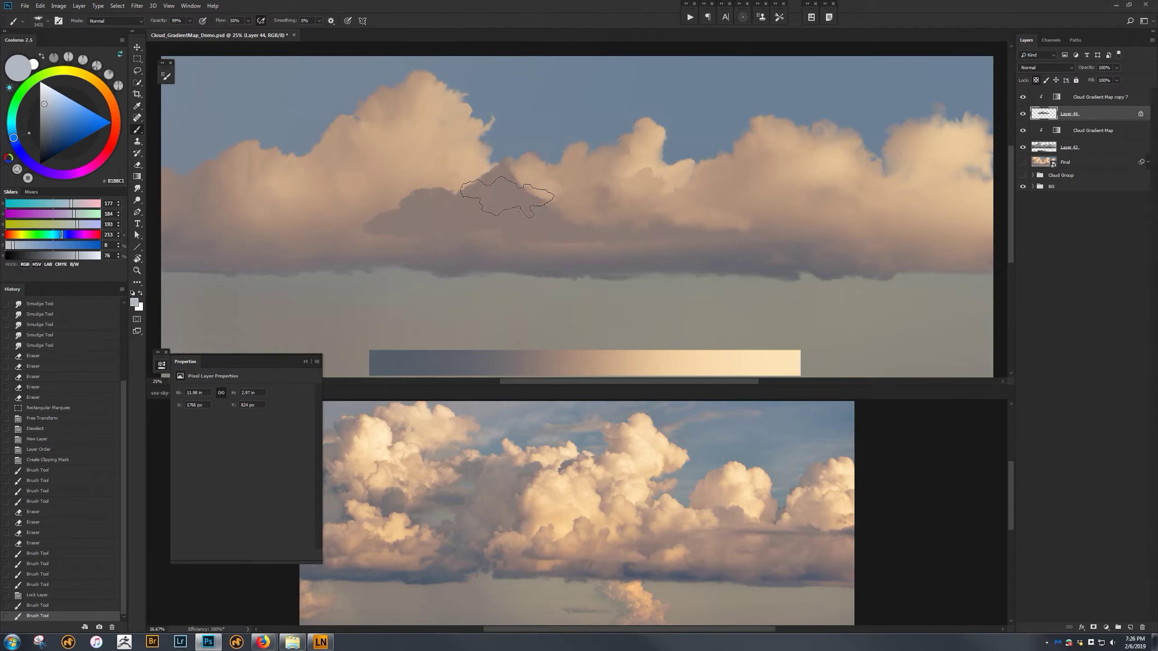
mouse_move(509, 164)
mouse_down()
mouse_move(464, 176)
mouse_move(530, 194)
mouse_move(491, 181)
mouse_up()
Smudge the light and shadow areas of the new mass together and lighten its right tip.
key(r)
key(b)
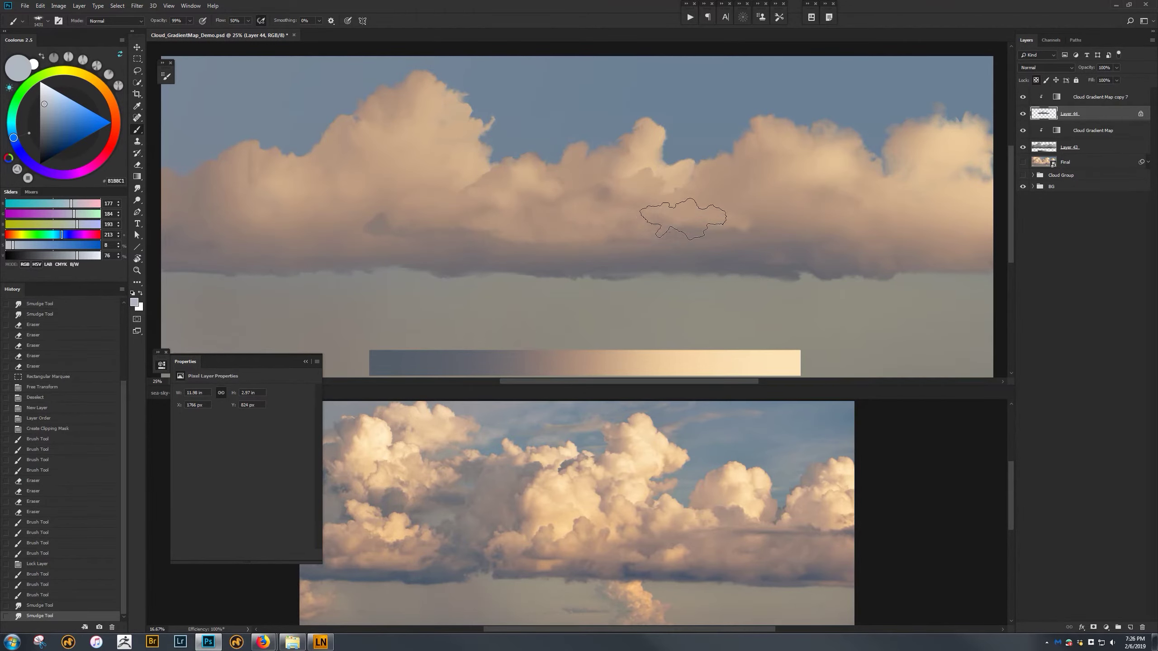
drag(747, 223, 769, 225)
key(r)
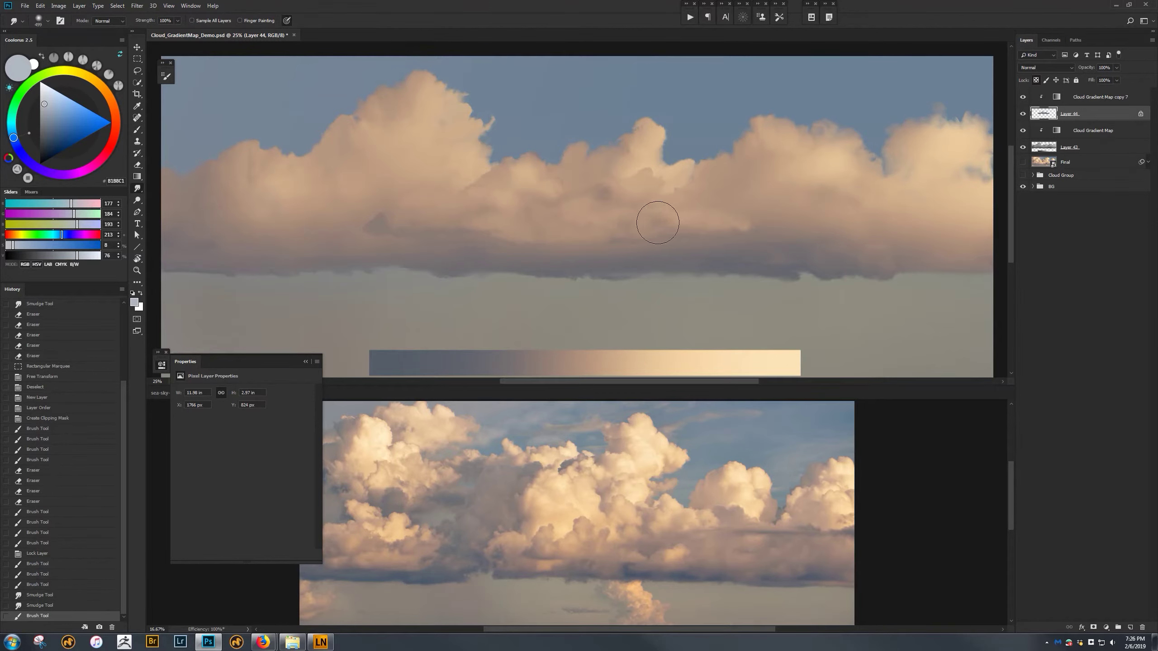
mouse_move(601, 189)
mouse_down()
mouse_move(548, 186)
mouse_move(487, 208)
mouse_up()
mouse_move(483, 209)
mouse_down()
mouse_move(378, 227)
mouse_move(370, 215)
mouse_move(490, 227)
mouse_move(421, 194)
mouse_move(485, 236)
mouse_move(497, 206)
mouse_move(468, 233)
mouse_move(611, 237)
mouse_move(607, 223)
mouse_move(603, 233)
mouse_move(646, 232)
mouse_move(542, 200)
mouse_move(607, 186)
mouse_move(594, 205)
mouse_move(615, 186)
mouse_move(590, 194)
mouse_move(540, 174)
mouse_move(659, 189)
mouse_move(644, 180)
mouse_move(633, 186)
mouse_move(666, 215)
mouse_move(736, 220)
mouse_move(545, 232)
mouse_move(681, 207)
mouse_move(633, 180)
mouse_move(678, 181)
mouse_move(630, 188)
mouse_up()
Paint bright E0E0E0 highlights on the mass's middle and left mounds and smudge them into soft puffs.
key(b)
click(47, 92)
key(r)
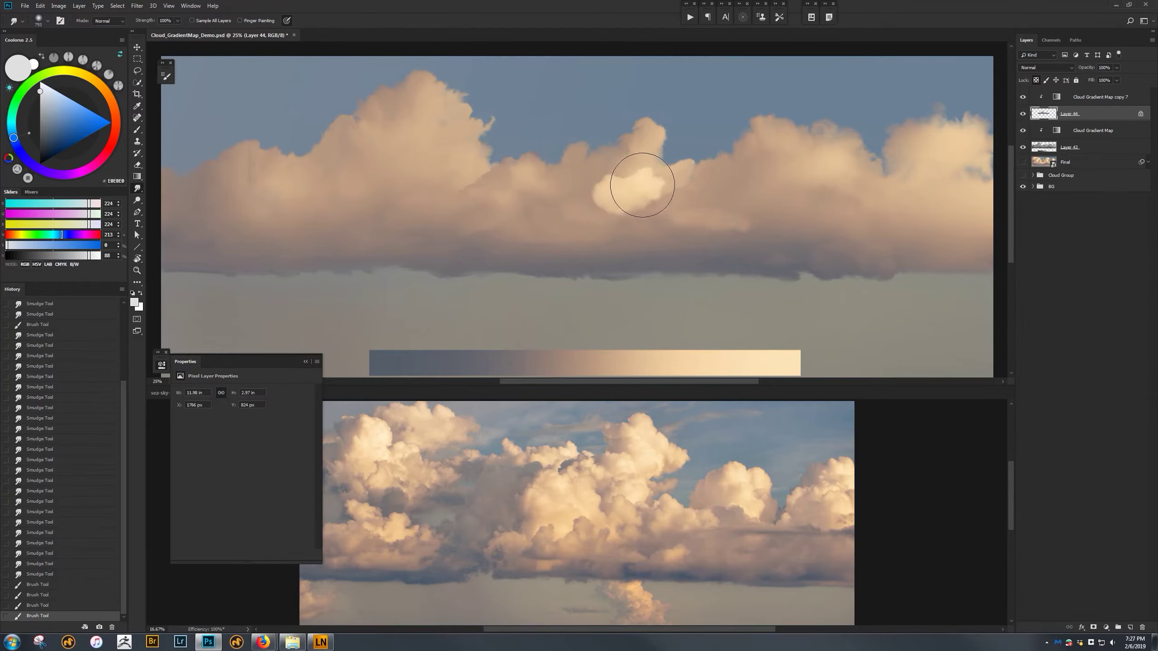
mouse_move(620, 194)
mouse_down()
mouse_move(602, 197)
mouse_move(601, 215)
mouse_move(620, 194)
mouse_move(697, 194)
mouse_move(667, 215)
mouse_move(687, 196)
mouse_move(520, 177)
mouse_move(528, 162)
mouse_move(511, 160)
mouse_move(531, 181)
mouse_move(645, 207)
mouse_up()
key(b)
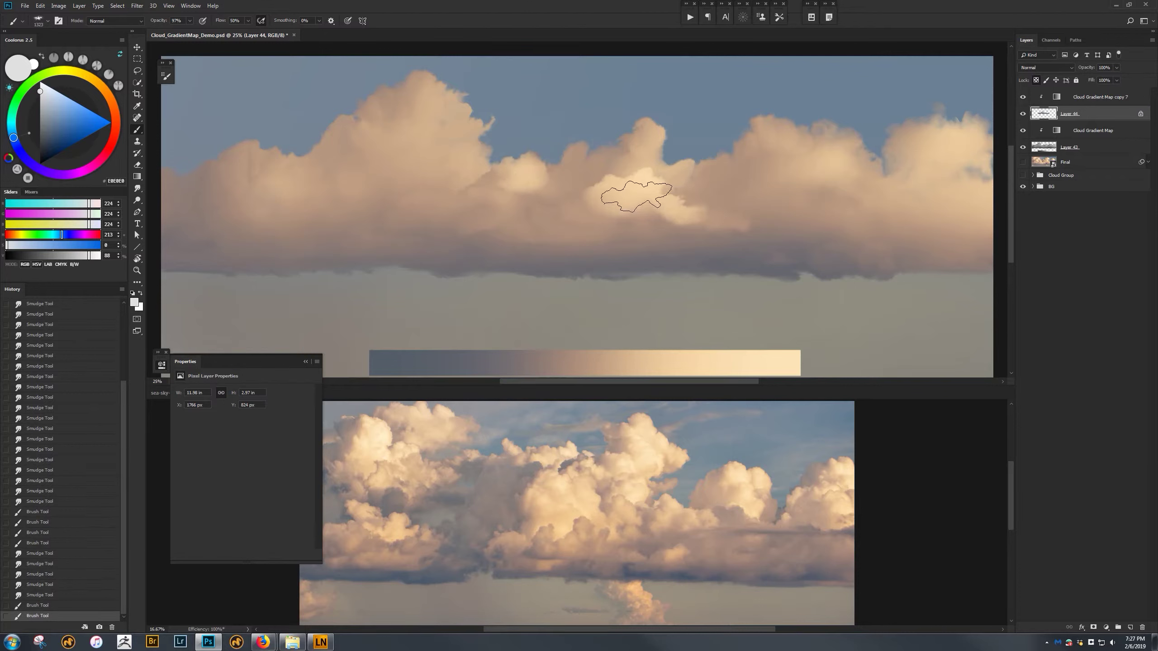
drag(594, 201, 575, 214)
Burn the shading around the middle mound's upper part and dodge the left mound's highlight to strengthen the contrast.
key(o)
key(shift+o)
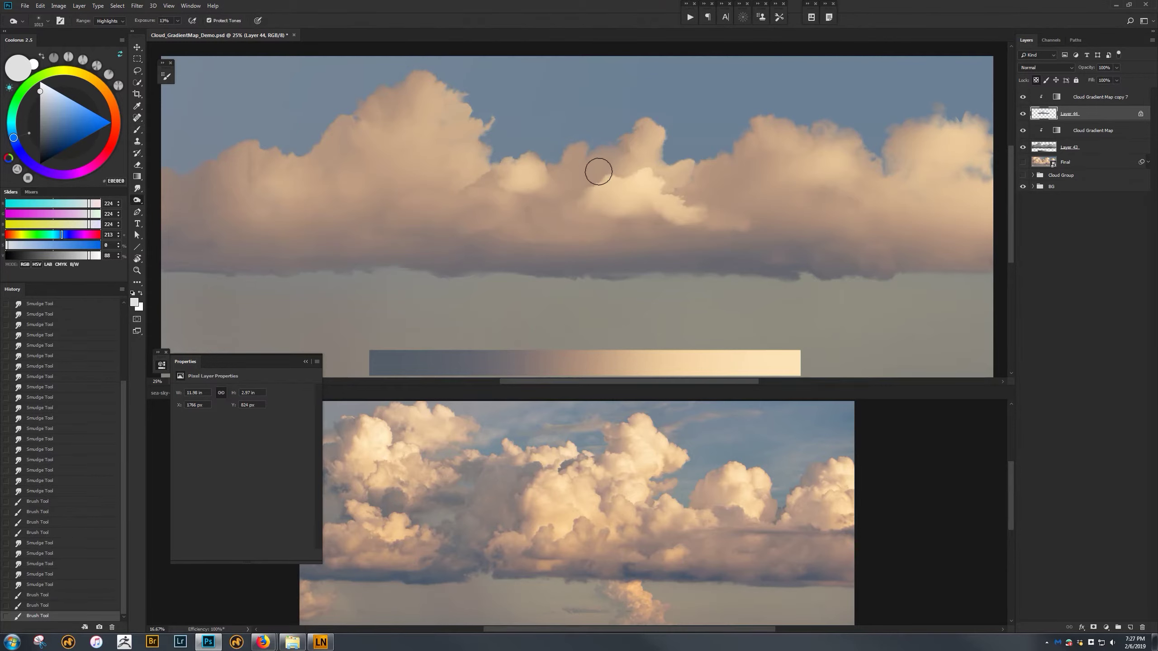
drag(625, 170, 642, 161)
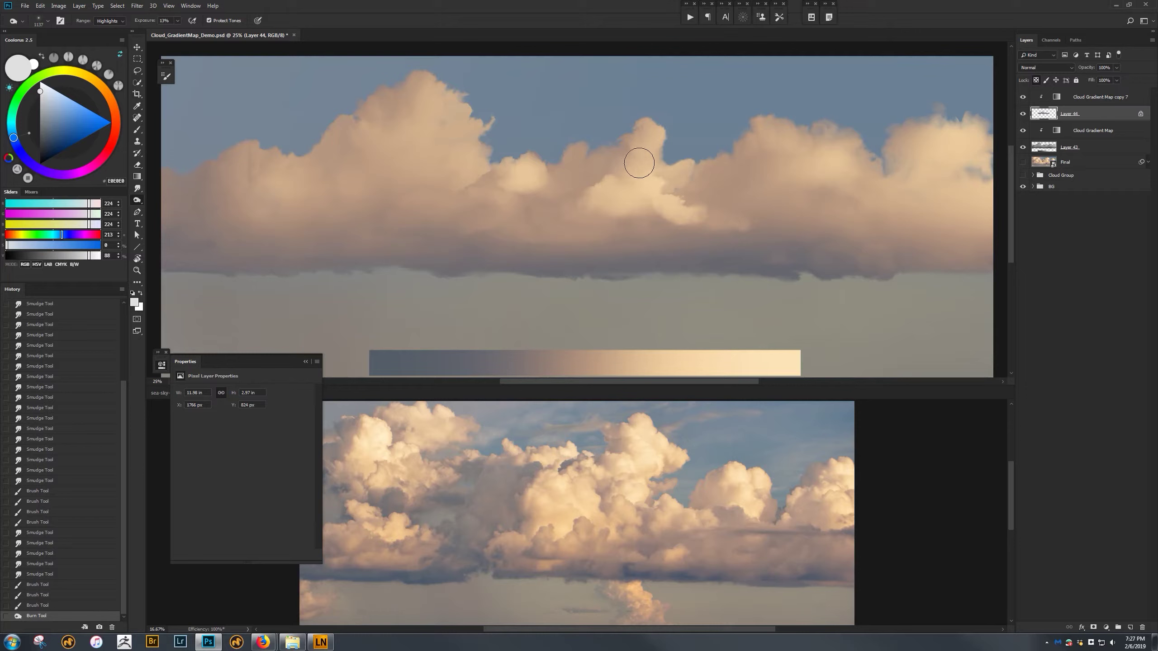
drag(580, 181, 606, 166)
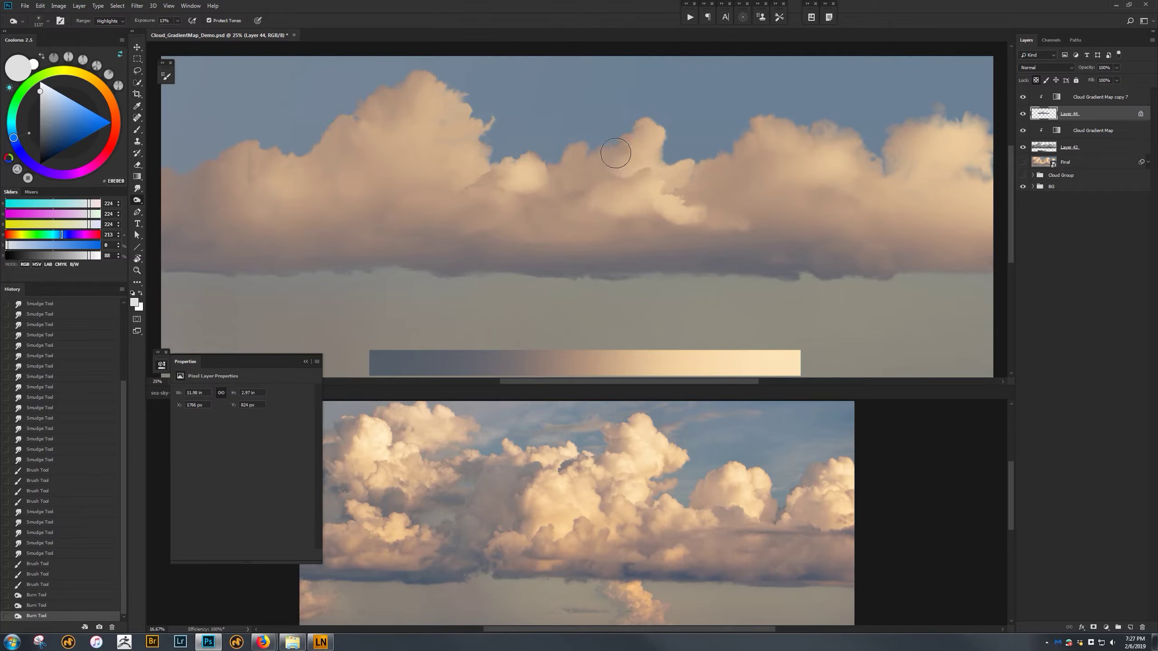
click(507, 164)
click(513, 171)
click(518, 178)
mouse_move(553, 169)
mouse_down()
mouse_move(545, 194)
mouse_move(614, 187)
mouse_move(607, 173)
mouse_move(632, 169)
mouse_move(652, 190)
mouse_move(627, 187)
mouse_move(645, 167)
mouse_move(632, 178)
mouse_move(650, 172)
mouse_move(708, 203)
mouse_up()
Try burning the middle mound's lower right edge with a larger brush, and undo the last two strokes.
key(])
mouse_move(709, 203)
mouse_down()
mouse_move(742, 212)
mouse_move(678, 219)
mouse_up()
drag(678, 219, 731, 224)
key(ctrl+alt+z)
key(ctrl+alt+z)
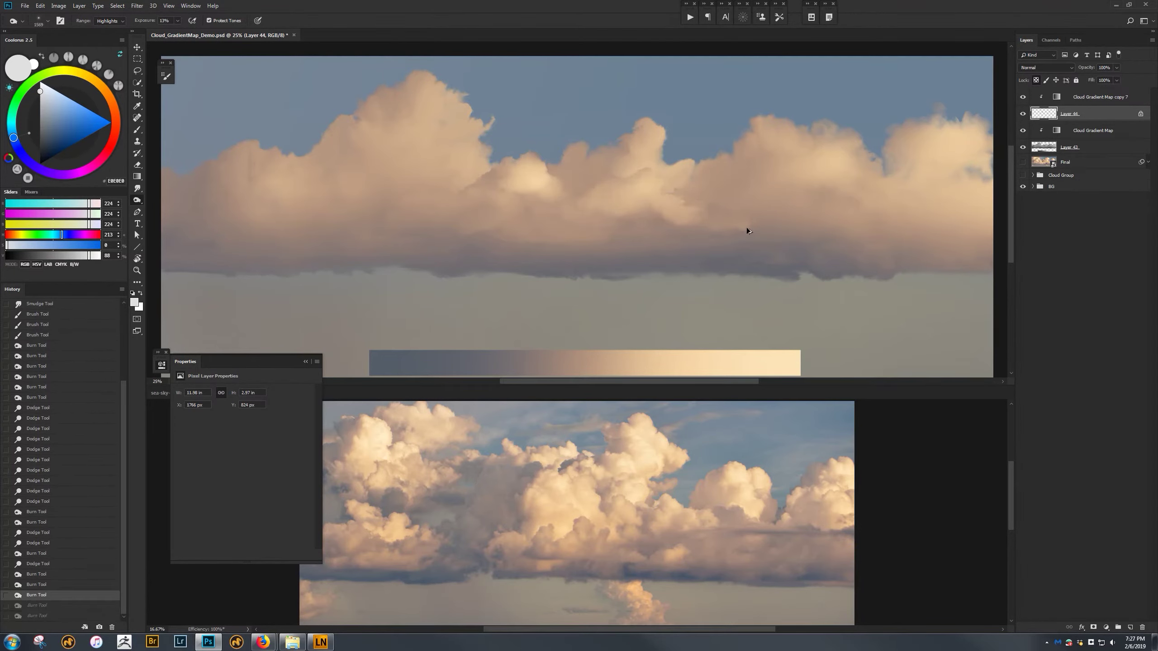
Paint greys sampled from the cloud into the lower parts of the middle and left mounds, using a smaller brush for the left one.
key(b)
alt+click(658, 219)
mouse_move(655, 203)
mouse_down()
mouse_move(651, 212)
mouse_move(676, 216)
mouse_move(607, 224)
mouse_move(693, 222)
mouse_up()
alt+right_click(652, 215)
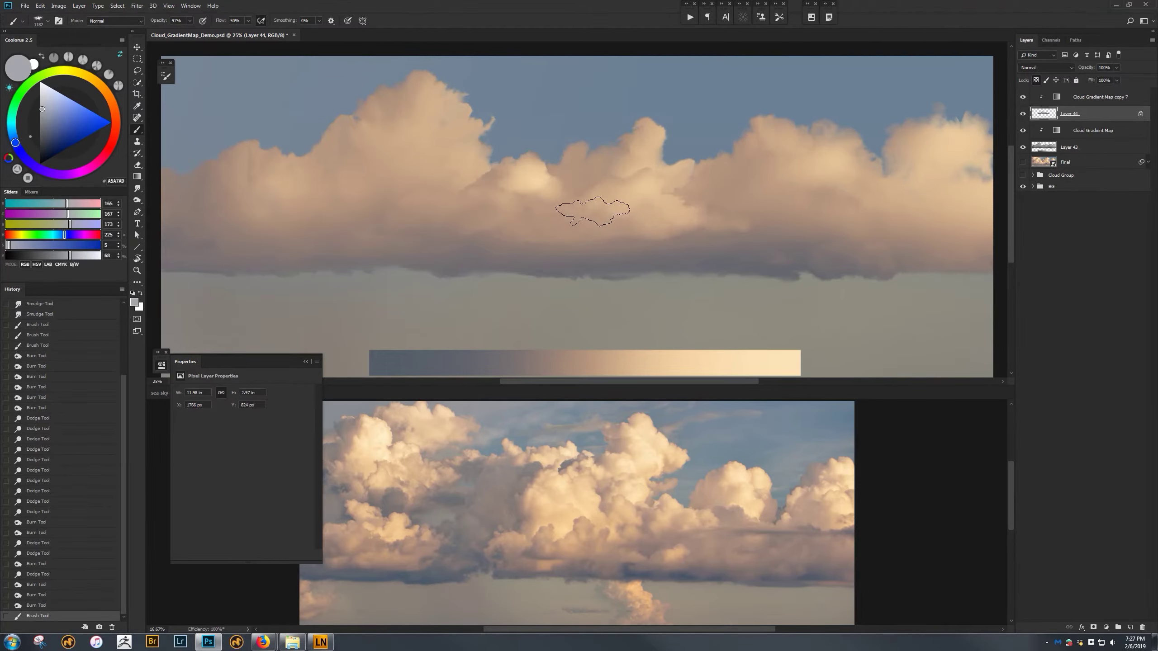
alt+right_click(525, 207)
drag(524, 197, 505, 210)
alt+click(526, 187)
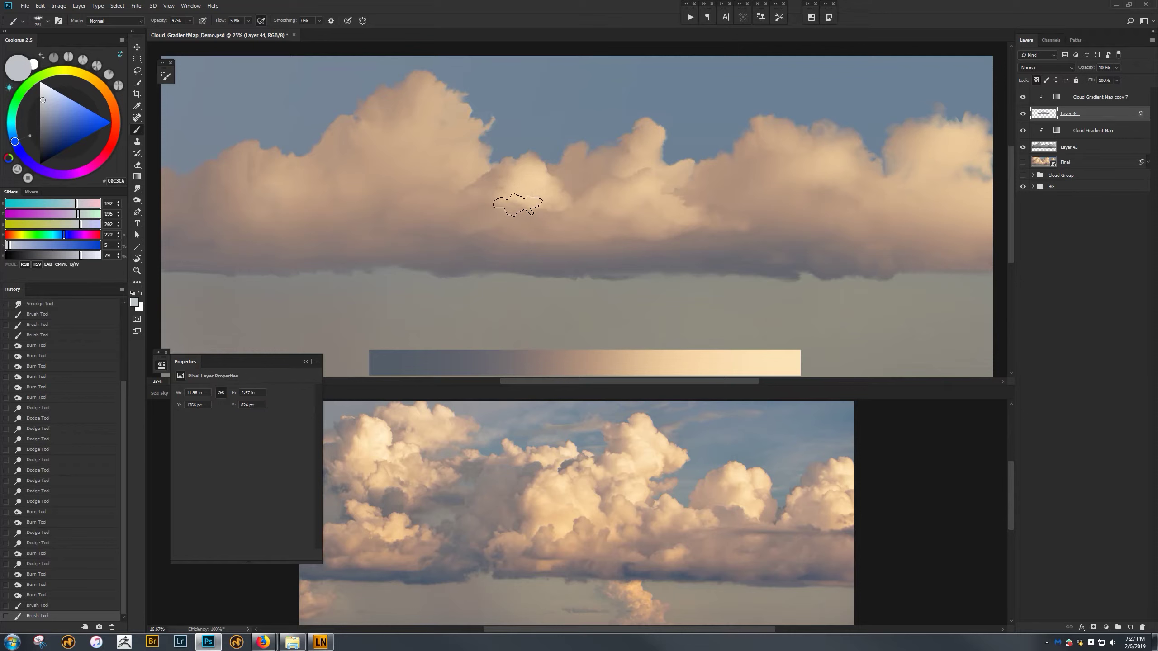
key(bracketleft)
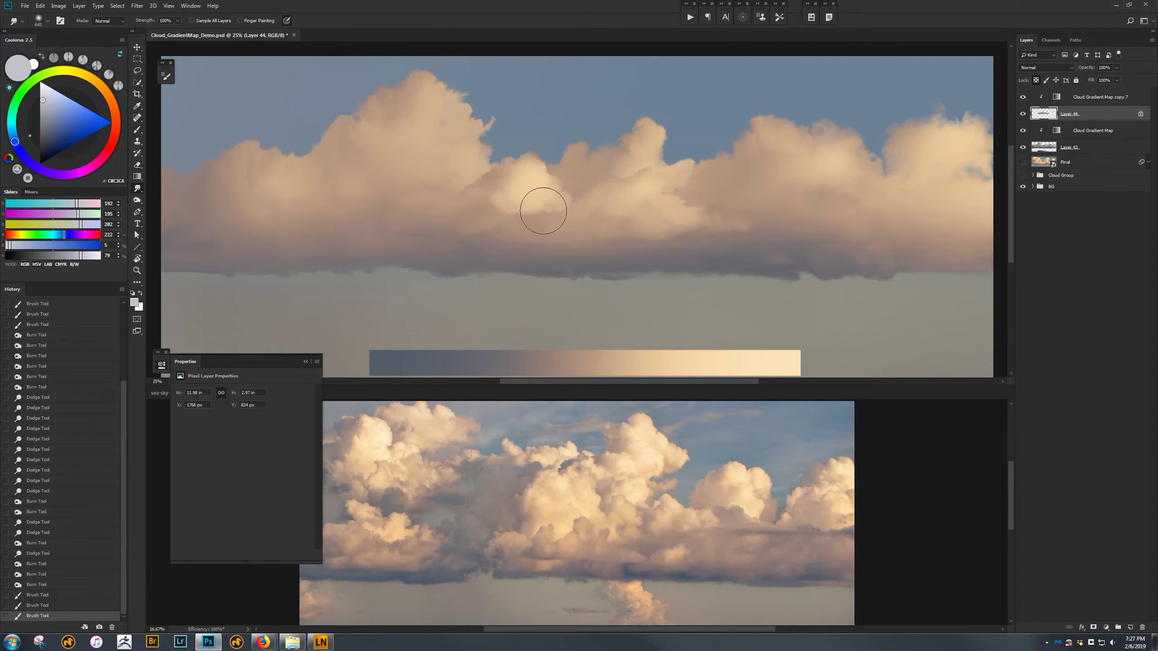
Smudge the foreground mass's lower mounds, and raise the Final layer to the top of the stack to compare with the finished clouds.
mouse_move(543, 212)
mouse_down()
mouse_move(489, 204)
mouse_move(496, 186)
mouse_move(496, 211)
mouse_move(535, 218)
mouse_move(478, 231)
mouse_move(552, 215)
mouse_move(566, 207)
mouse_move(557, 202)
mouse_move(708, 230)
mouse_move(400, 228)
mouse_up()
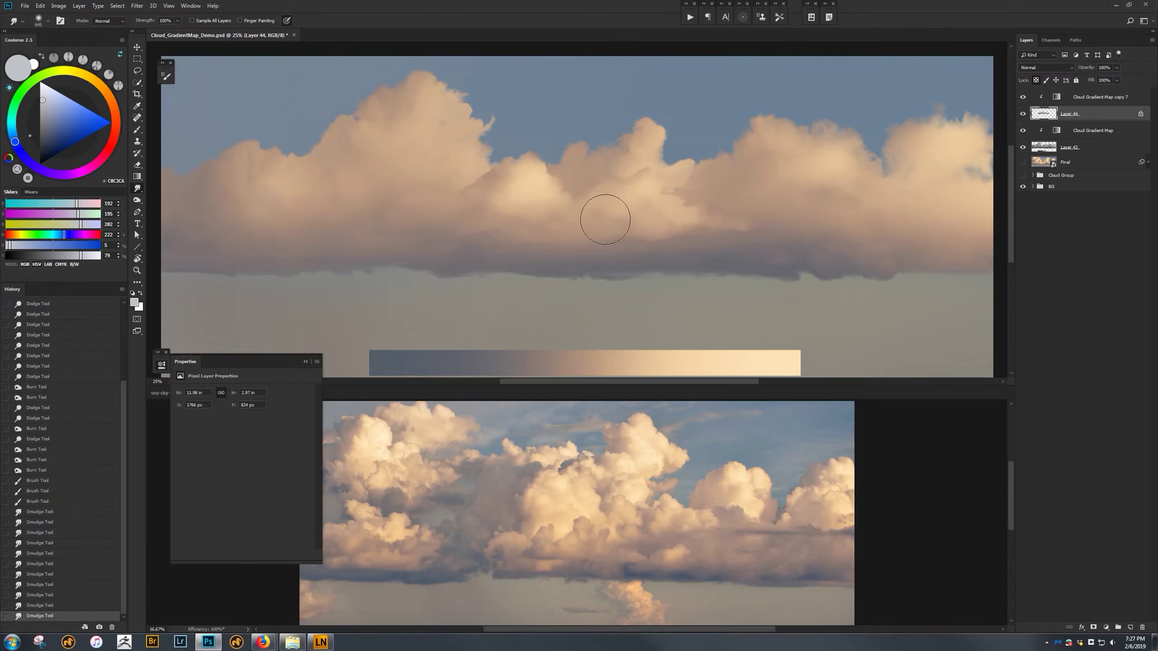
drag(1057, 169, 1051, 101)
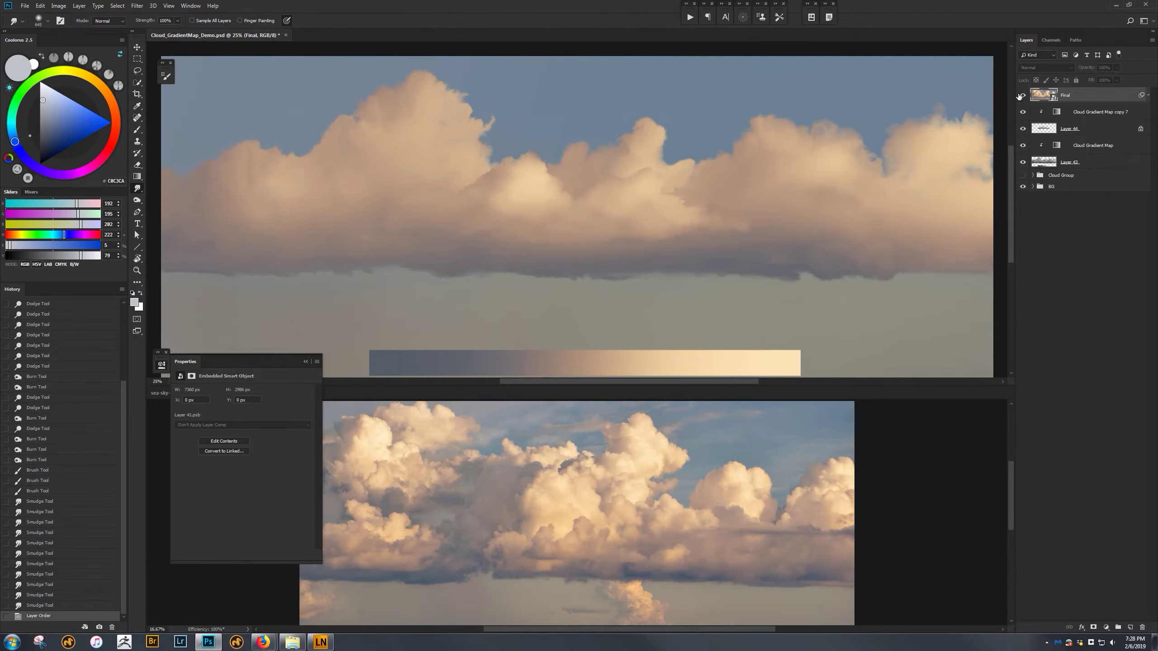
click(1021, 96)
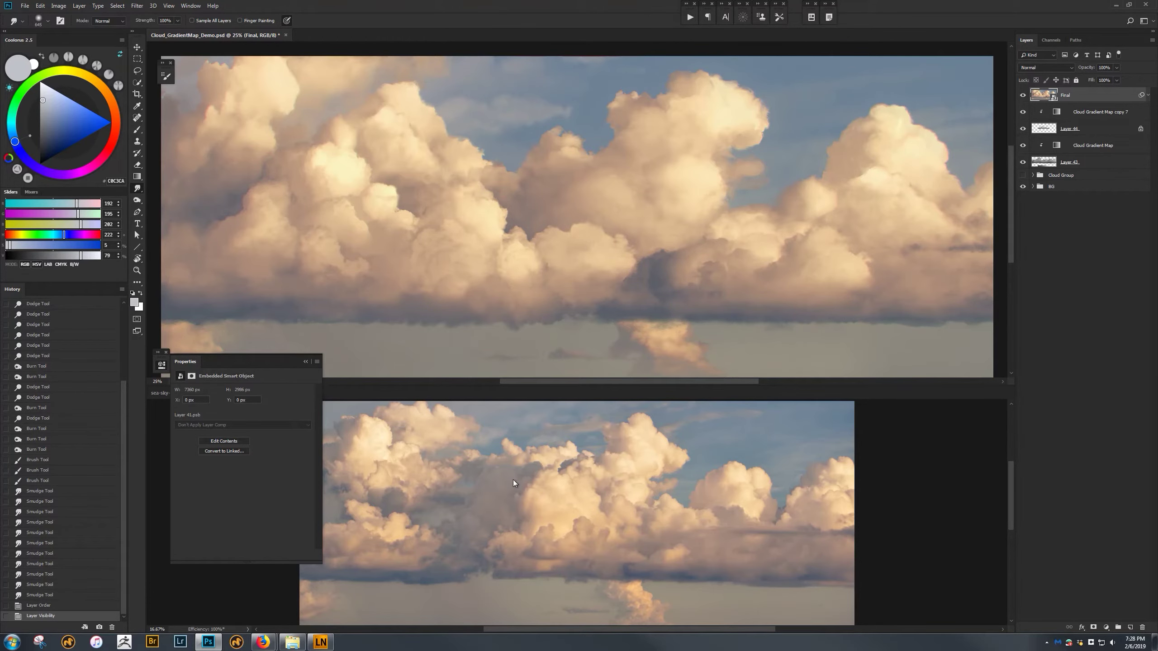
click(1022, 95)
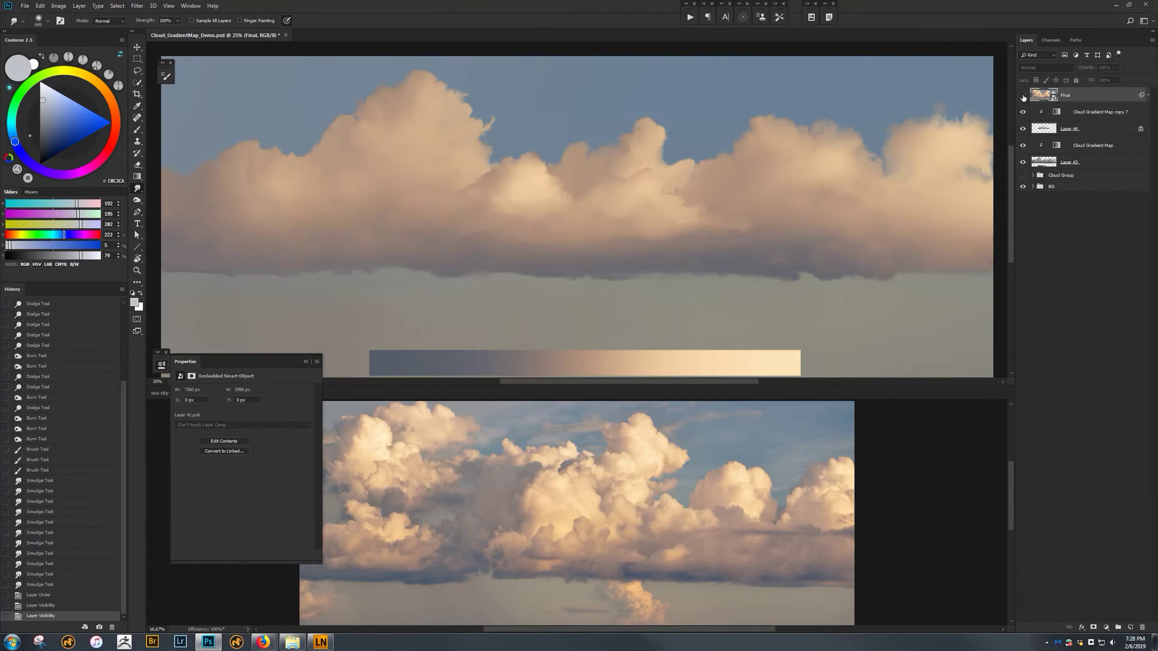
Add a Levels adjustment with black input 43 and midtone 0.95, moved up the stack and clipped to Layer 44.
click(1062, 160)
click(1108, 626)
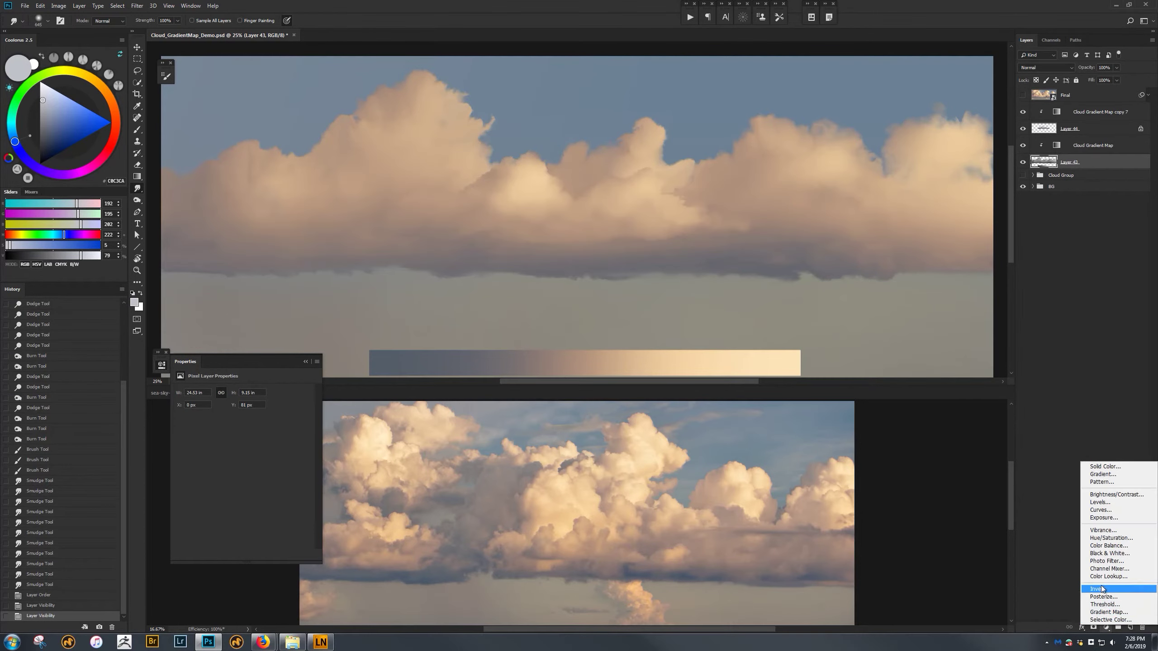
click(1109, 504)
drag(192, 454, 220, 452)
drag(304, 454, 272, 454)
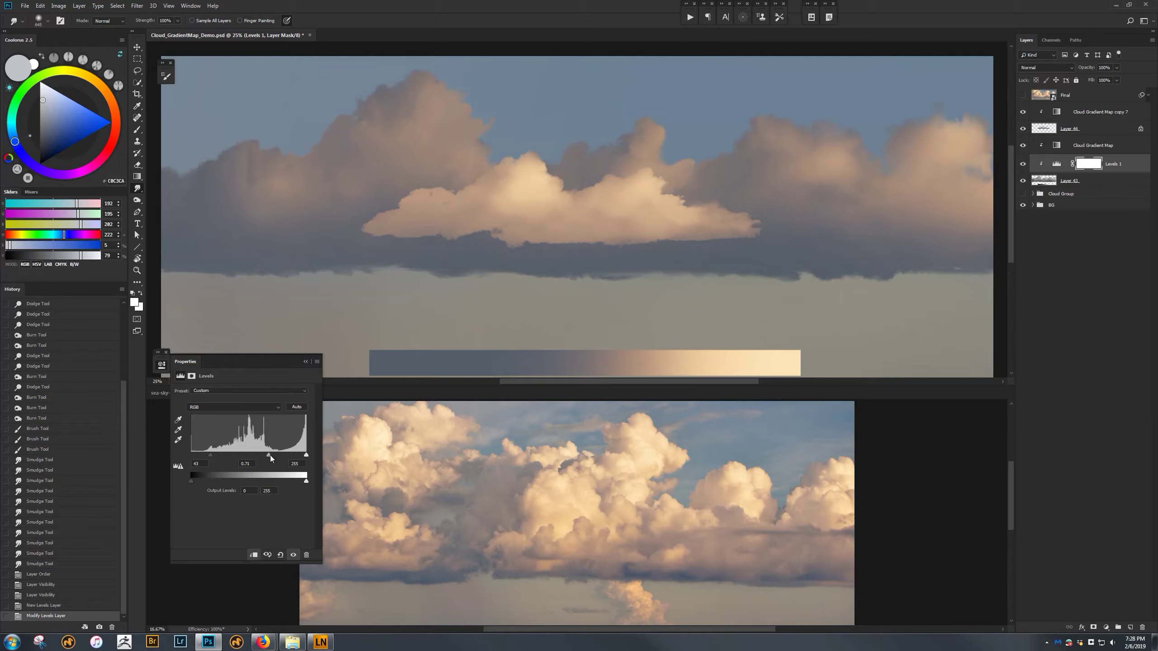
drag(1101, 167, 1104, 125)
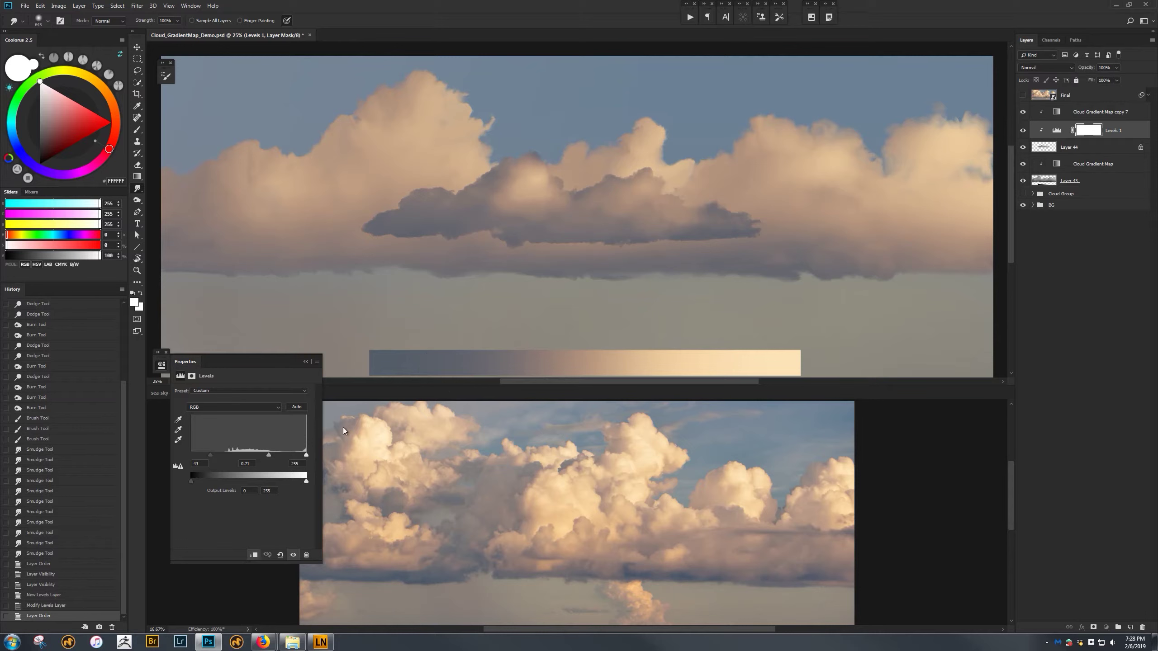
drag(267, 454, 259, 455)
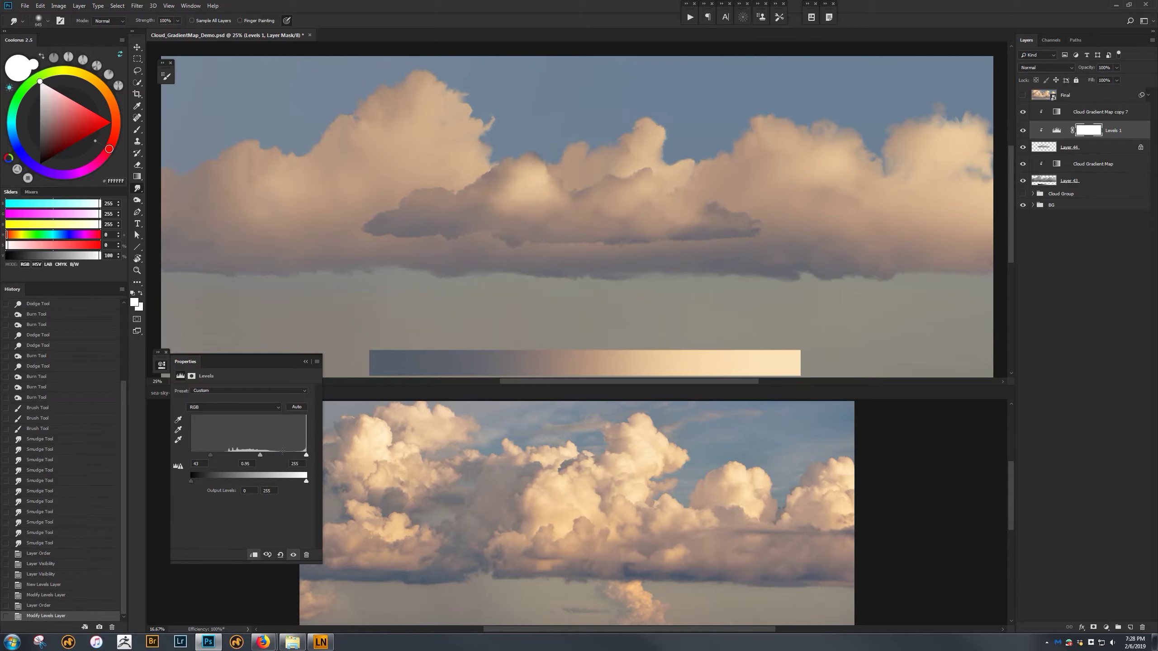
Unlock Layer 44's transparent pixels and smudge its left end and bottom edge outward into the cloud behind.
click(1058, 148)
key(slash)
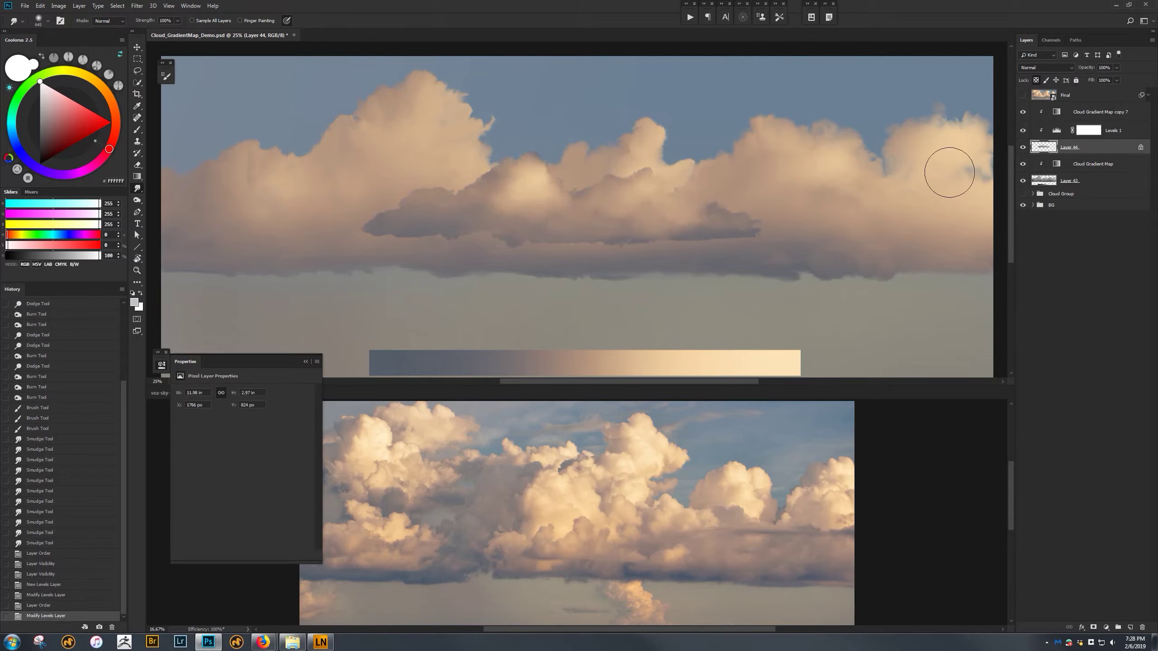
mouse_move(424, 249)
alt+mouse_down()
mouse_move(391, 249)
mouse_move(393, 238)
mouse_move(464, 237)
alt+mouse_up()
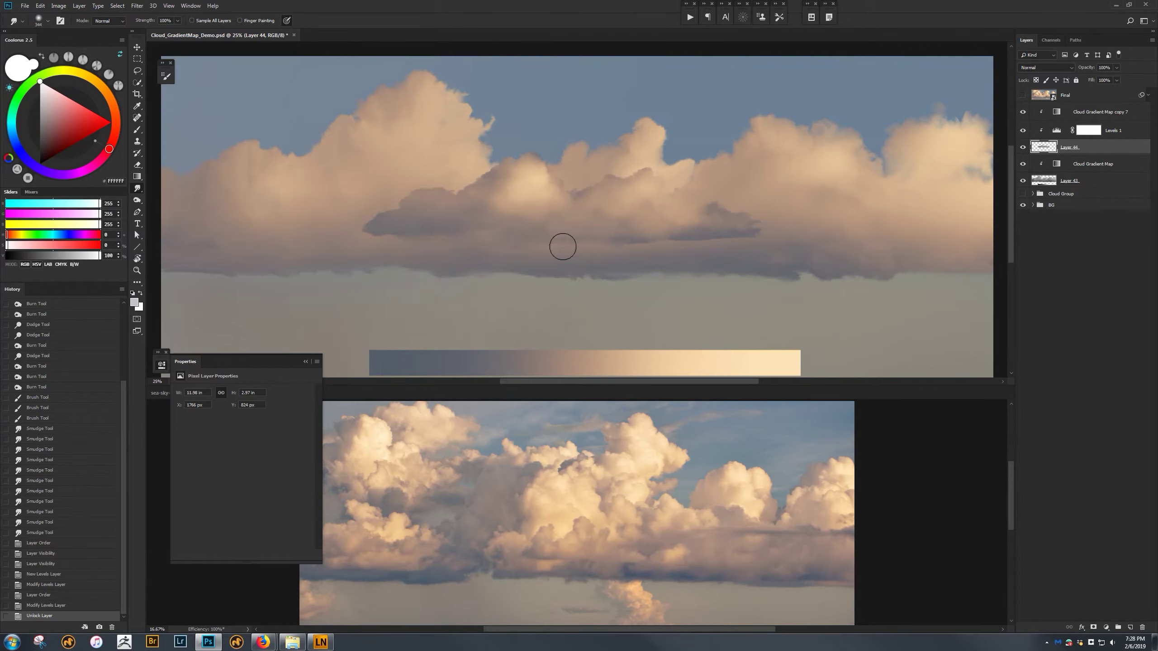
drag(363, 233, 352, 240)
mouse_move(375, 243)
alt+mouse_down()
mouse_move(419, 231)
mouse_move(339, 236)
alt+mouse_up()
drag(415, 216, 378, 224)
drag(385, 203, 365, 224)
drag(403, 204, 351, 223)
mouse_move(396, 212)
mouse_down()
mouse_move(352, 225)
mouse_move(354, 235)
mouse_up()
drag(354, 235, 376, 250)
drag(465, 245, 690, 245)
Sample a mid grey from the foreground mass and brush it in to extend the mass's left end.
key(b)
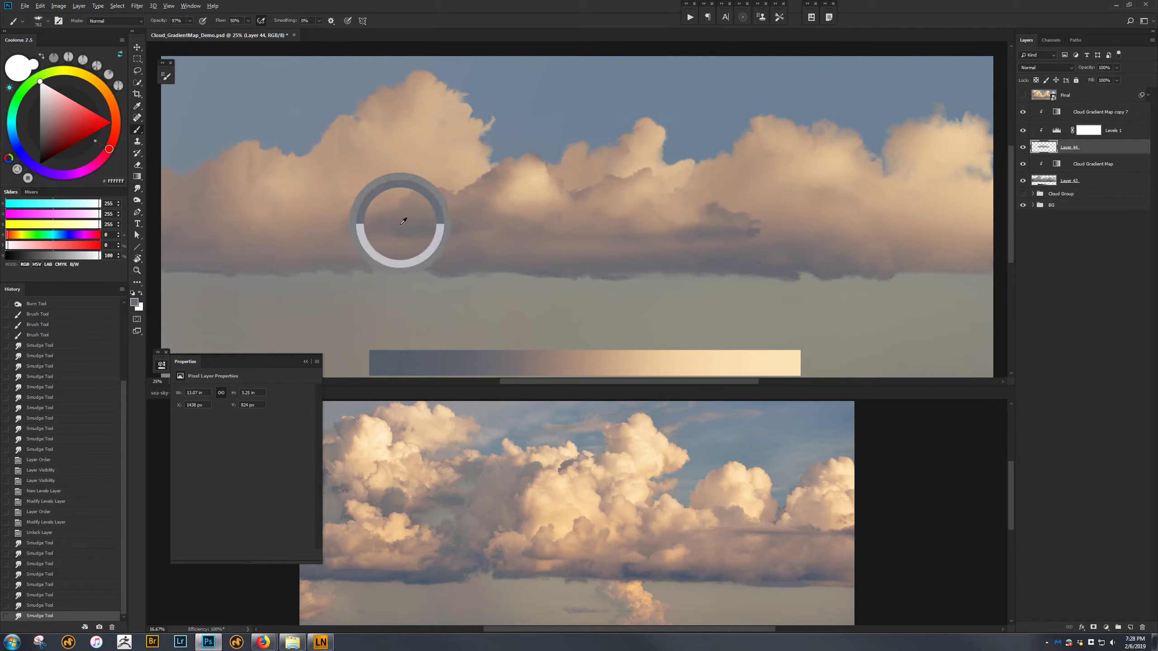
alt+click(401, 223)
mouse_move(355, 222)
mouse_down()
mouse_move(294, 235)
mouse_move(380, 224)
mouse_move(387, 192)
mouse_move(400, 214)
mouse_move(461, 232)
mouse_move(439, 231)
mouse_move(401, 199)
mouse_up()
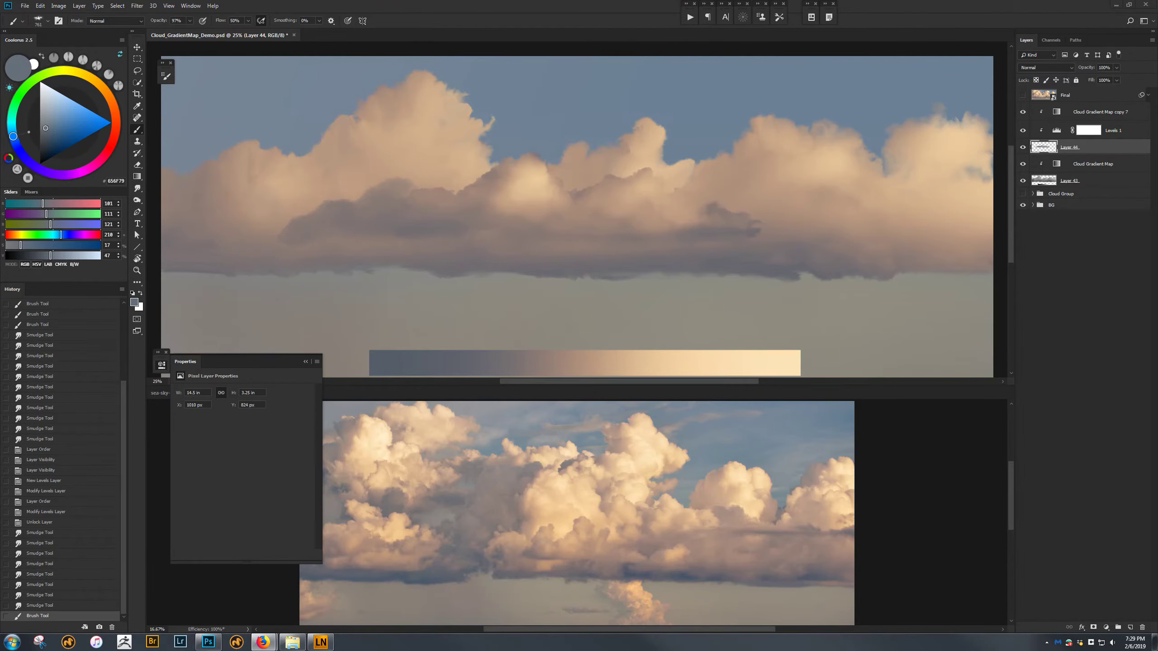
Select the white cloud bank in the blue-sky photo, trimming the selection straight along its base.
drag(932, 9, 931, 7)
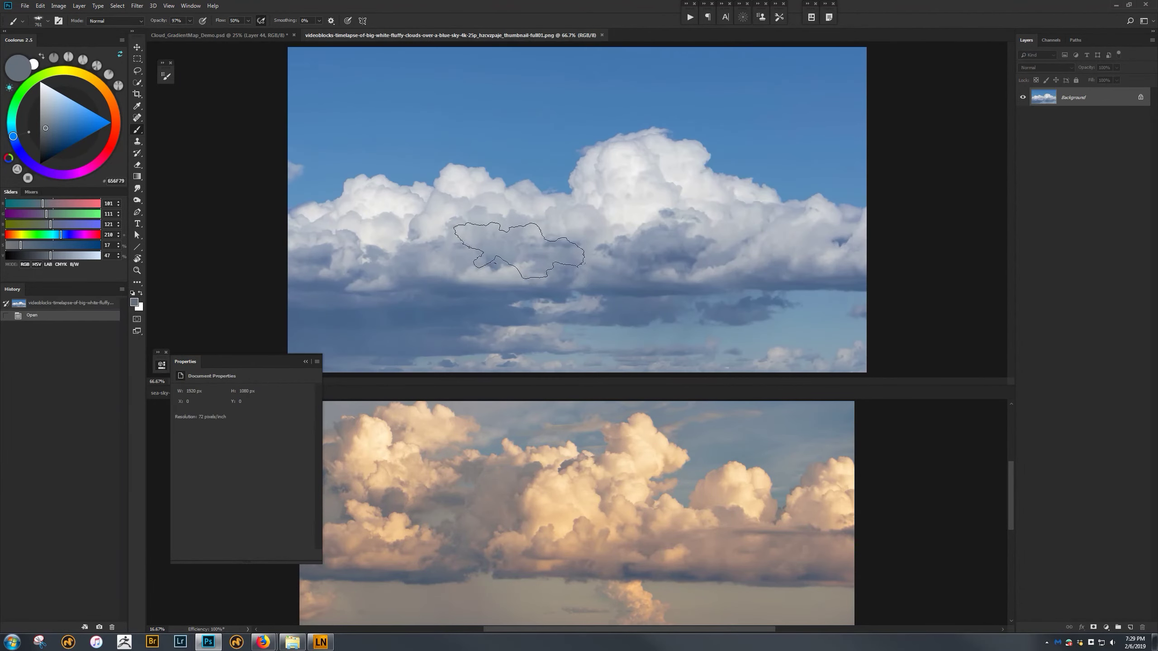
key(w)
drag(574, 255, 387, 267)
key(m)
drag(876, 374, 239, 292)
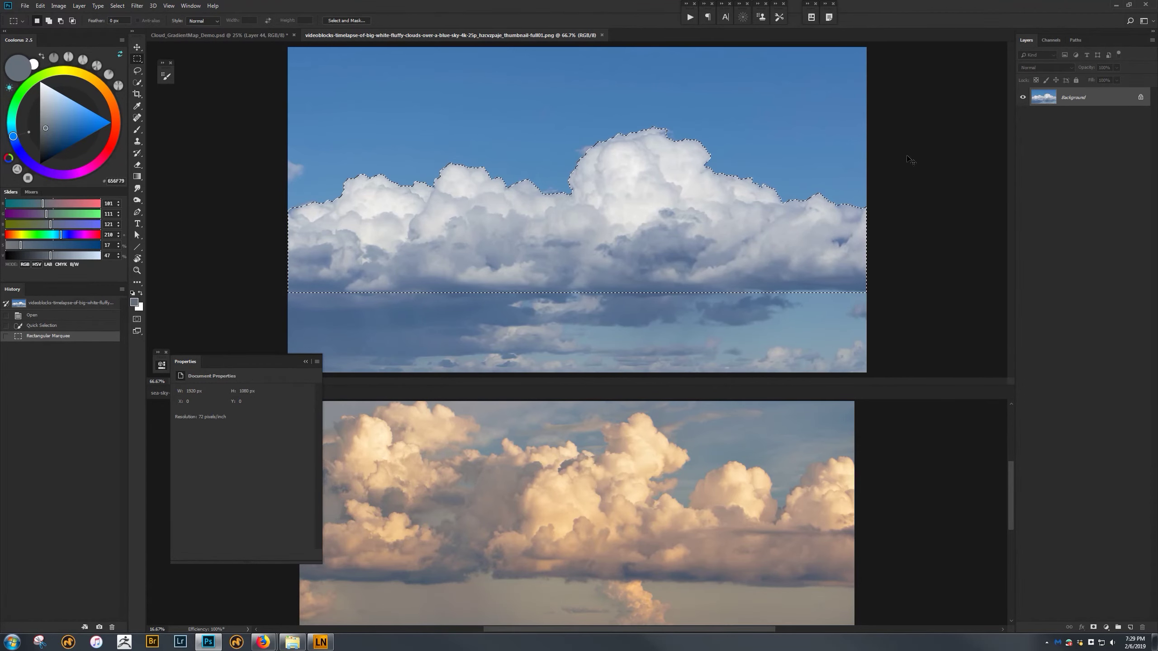
Hide Layers 44 and 43 in Cloud_GradientMap_Demo.psd, then paste the selected cloud bank in place and enlarge it across the sky.
click(224, 35)
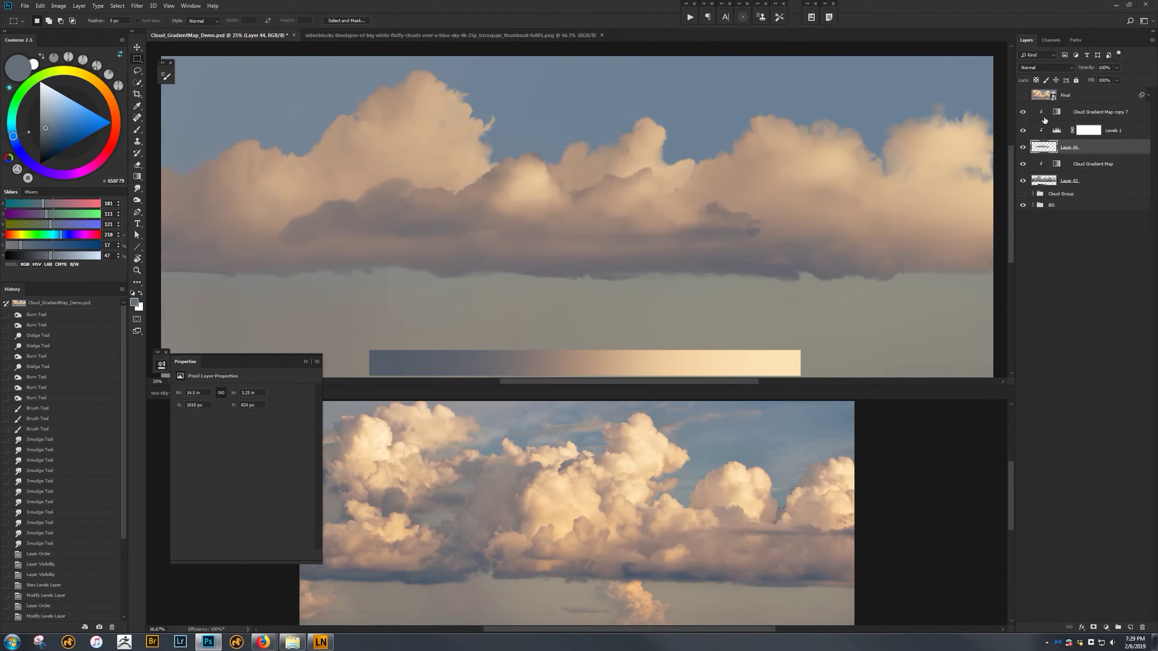
click(1023, 148)
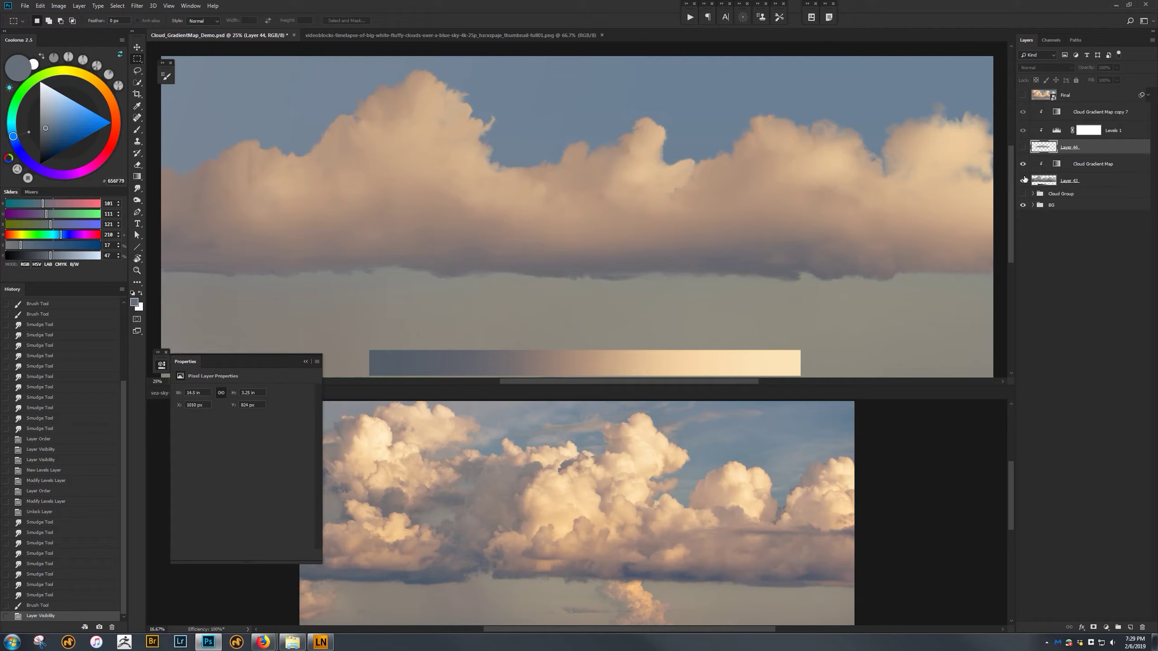
click(1023, 180)
key(ctrl+shift+v)
key(ctrl+t)
drag(684, 254, 914, 320)
drag(810, 274, 791, 214)
key(Return)
key(m)
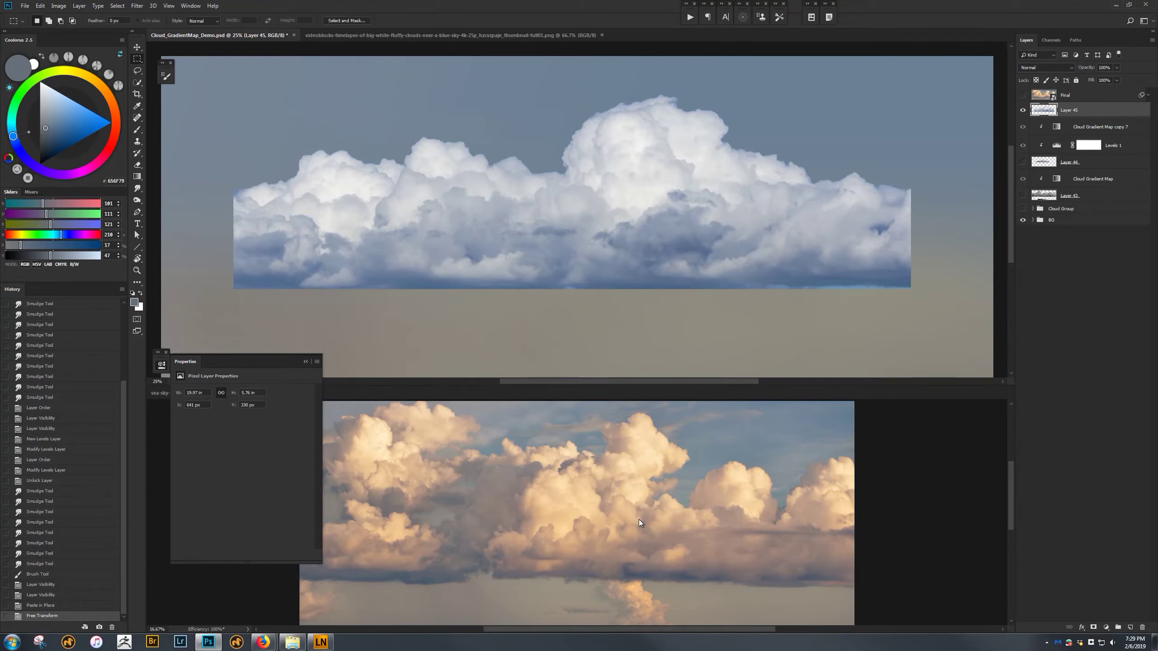
Clip a copy of Cloud Gradient Map copy 7 to the pasted clouds, with a Levels adjustment of black 99 and white 245 beneath it.
drag(1114, 131, 1086, 108)
alt+click(1085, 119)
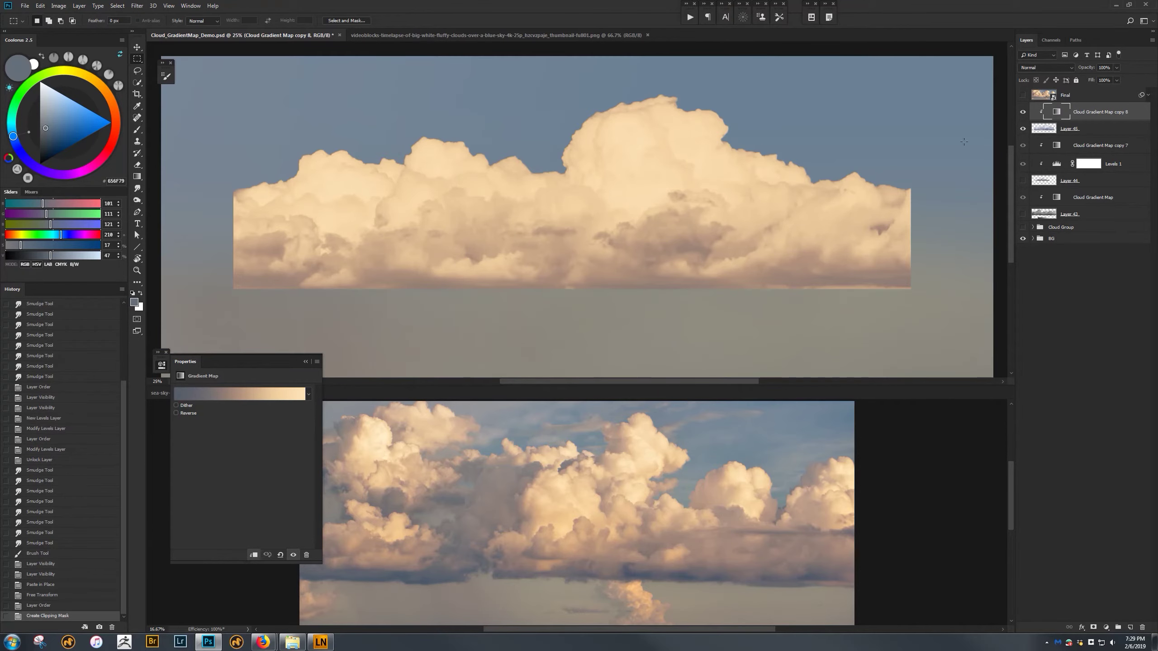
click(1065, 129)
click(1105, 628)
click(1101, 507)
drag(191, 454, 235, 456)
drag(306, 454, 272, 454)
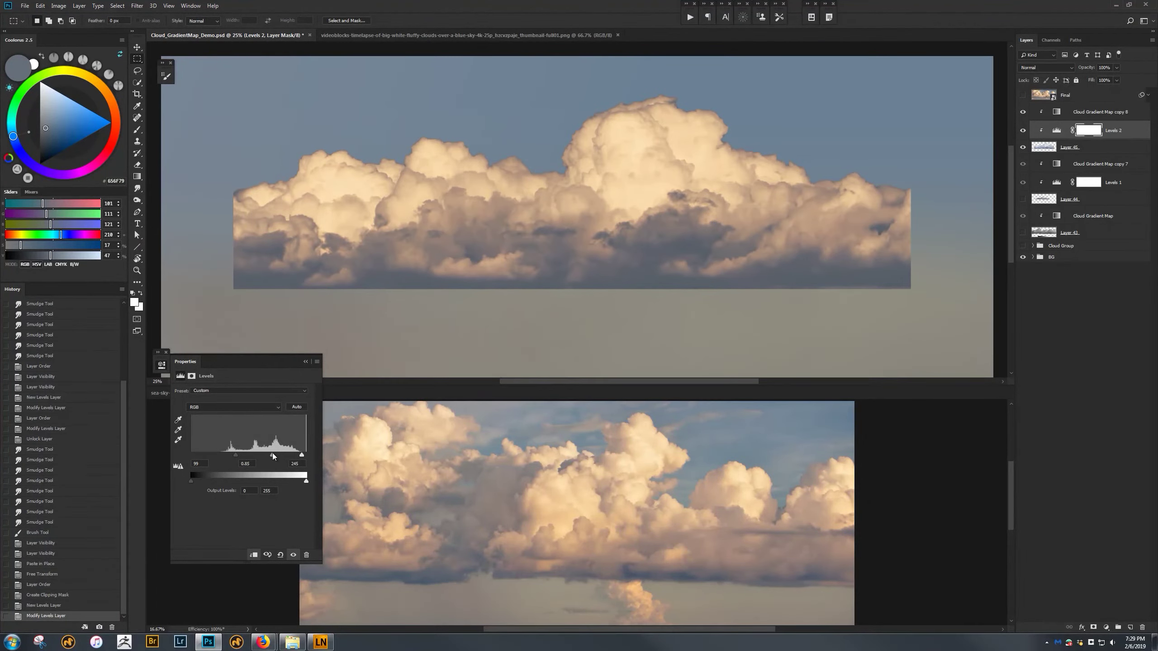
Show the painted cloud layers again, and move the pasted clouds with their adjustments below Layer 43 and up behind the painted peaks.
click(1024, 147)
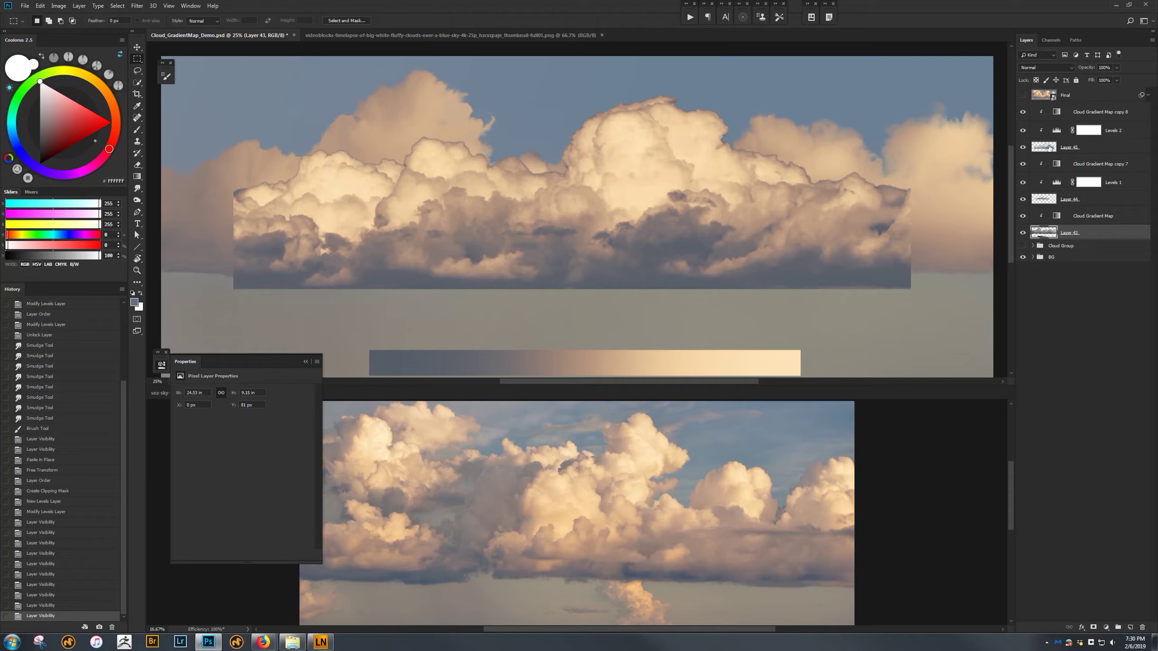
click(1049, 147)
shift+click(1103, 117)
drag(1103, 117, 1095, 237)
key(v)
drag(703, 227, 631, 192)
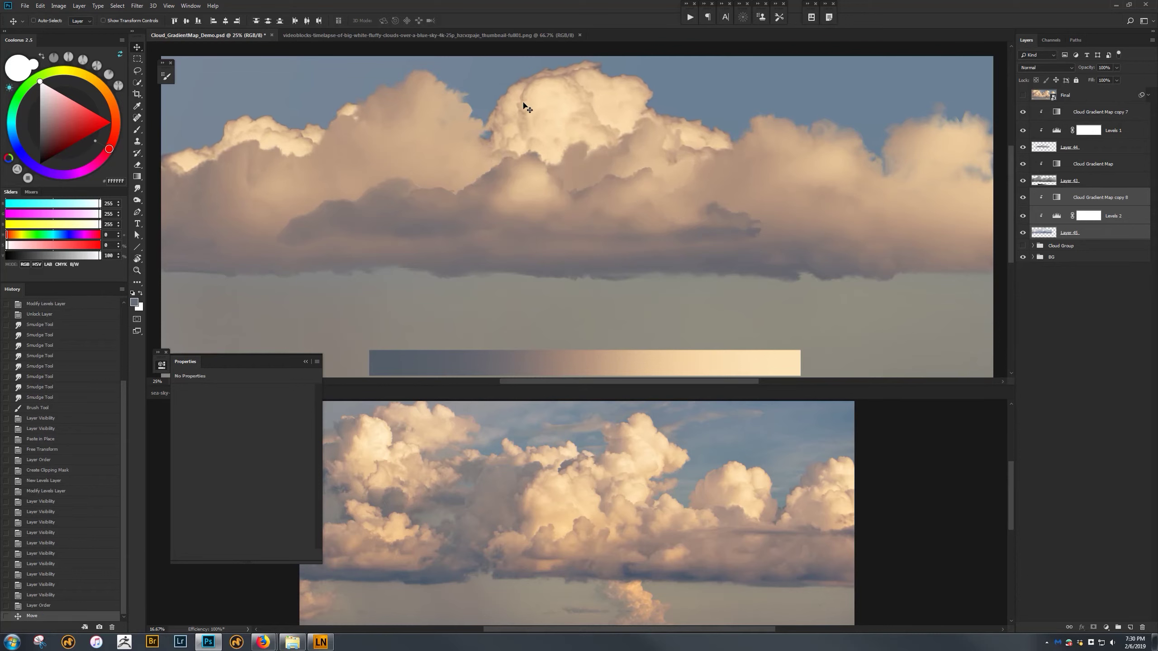
Set the pasted clouds' Levels 2 adjustment to midtone 1.08 and white output 226.
click(1057, 216)
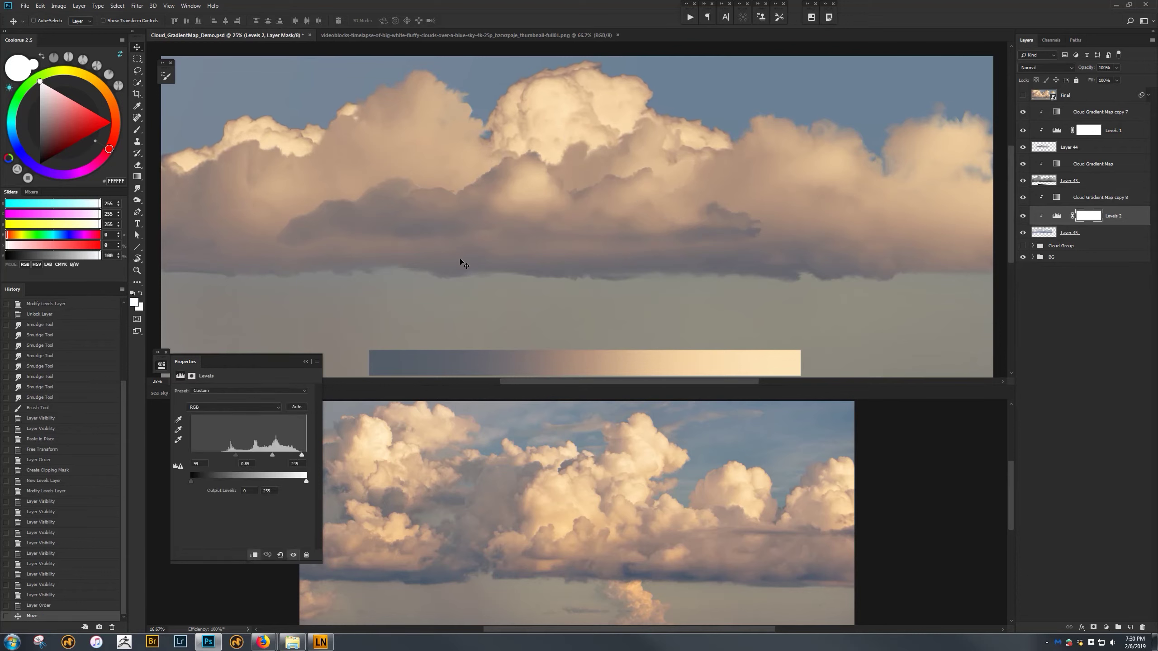
drag(305, 480, 267, 455)
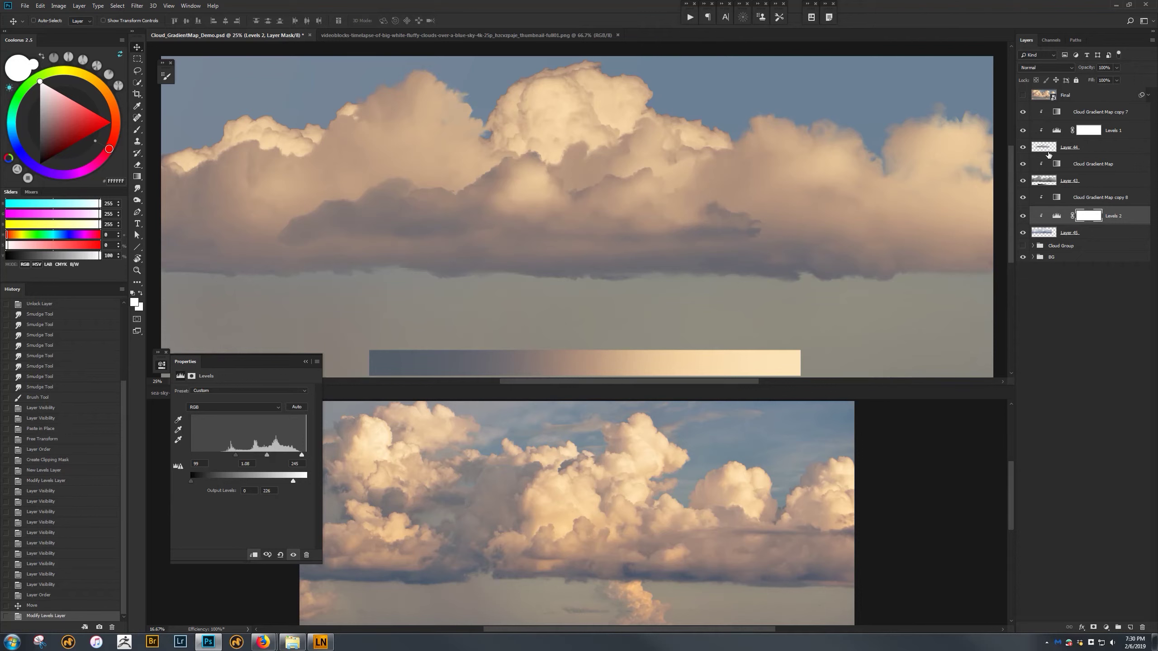
Lock Layer 43's transparent pixels and paint white highlights on the top of the tall left peak with a cloud brush.
click(1064, 181)
key(slash)
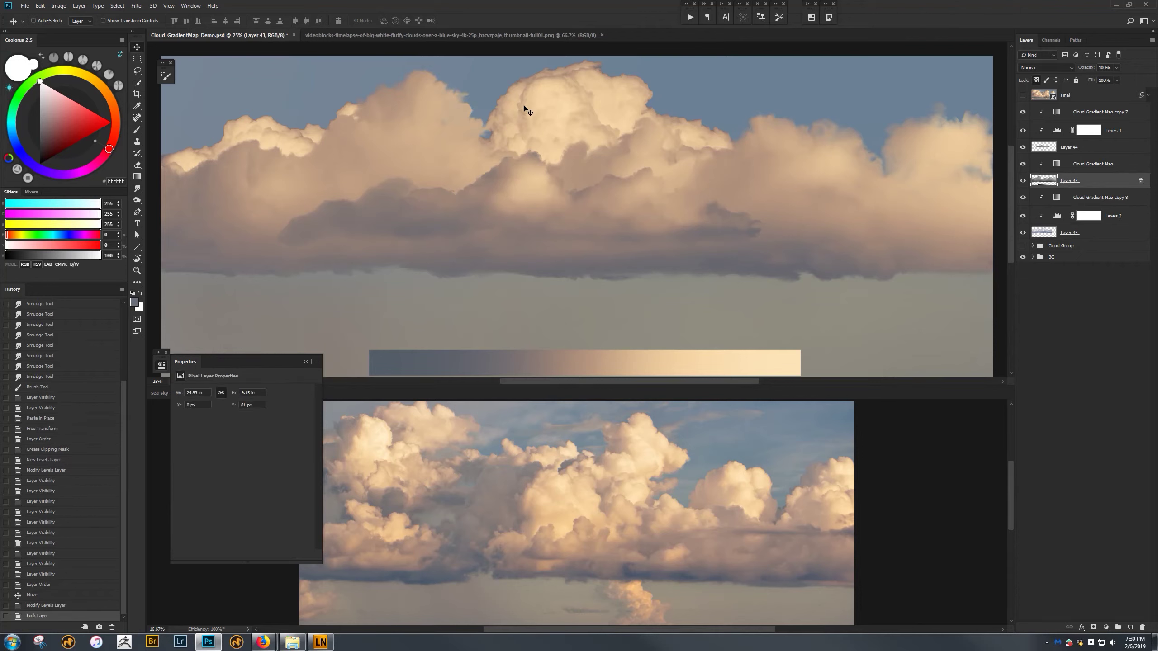
key(b)
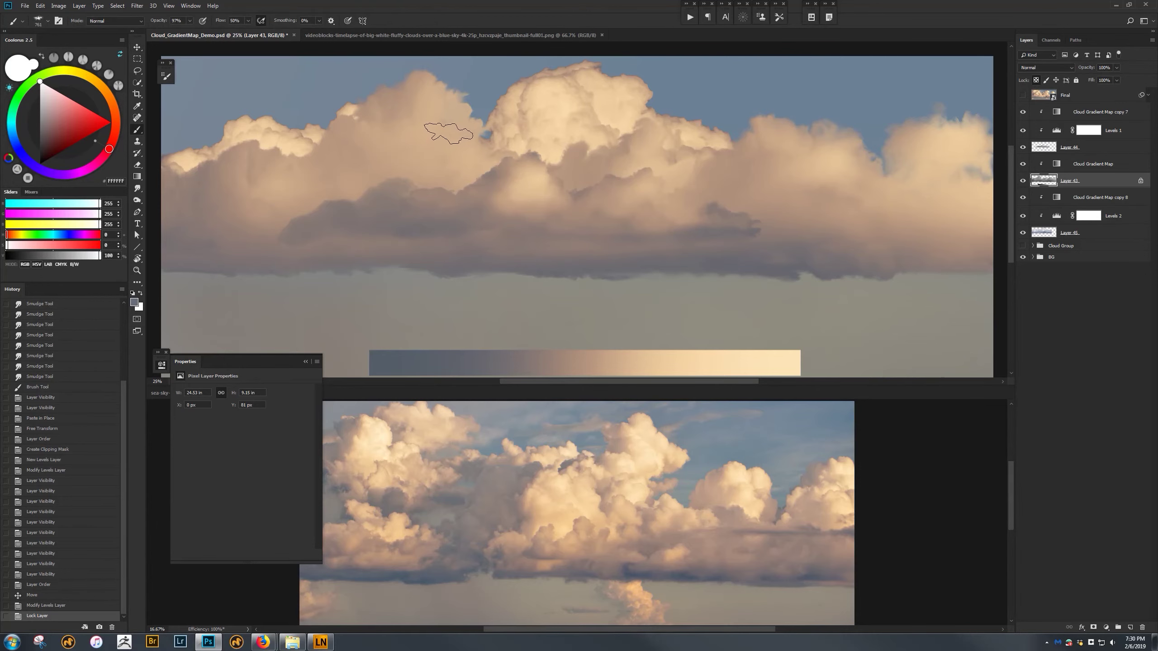
right_click(450, 142)
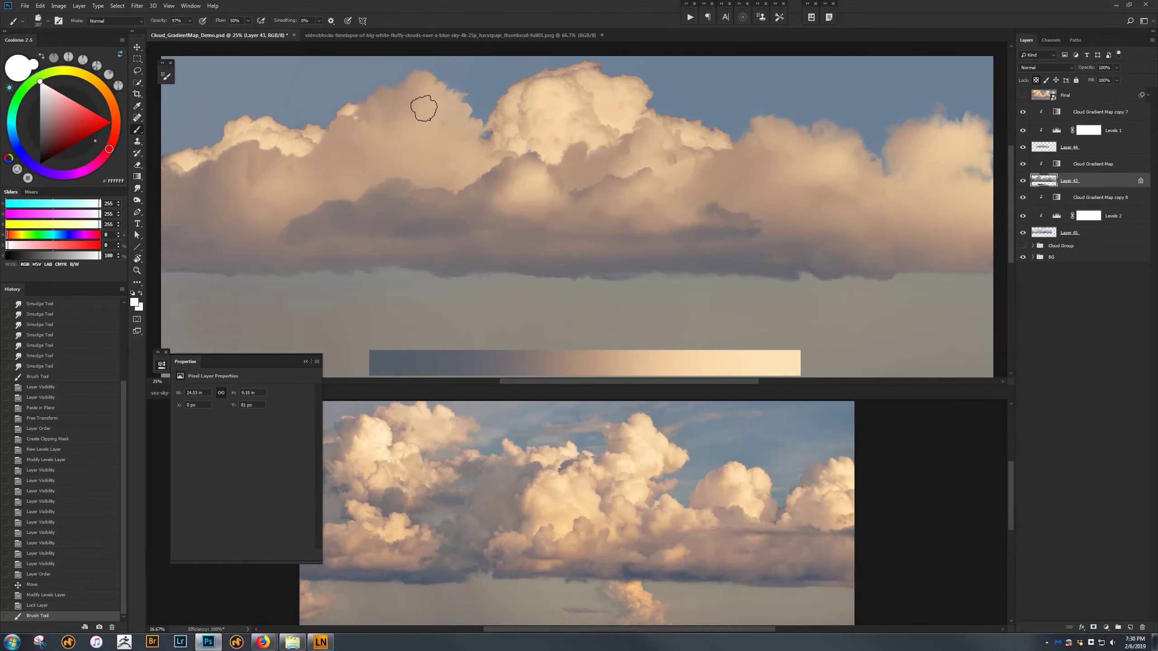
mouse_move(423, 109)
mouse_down()
mouse_move(449, 116)
mouse_move(416, 106)
mouse_up()
key(bracketright)
mouse_move(415, 107)
mouse_down()
mouse_move(437, 136)
mouse_move(433, 102)
mouse_up()
key(bracketleft)
key(bracketleft)
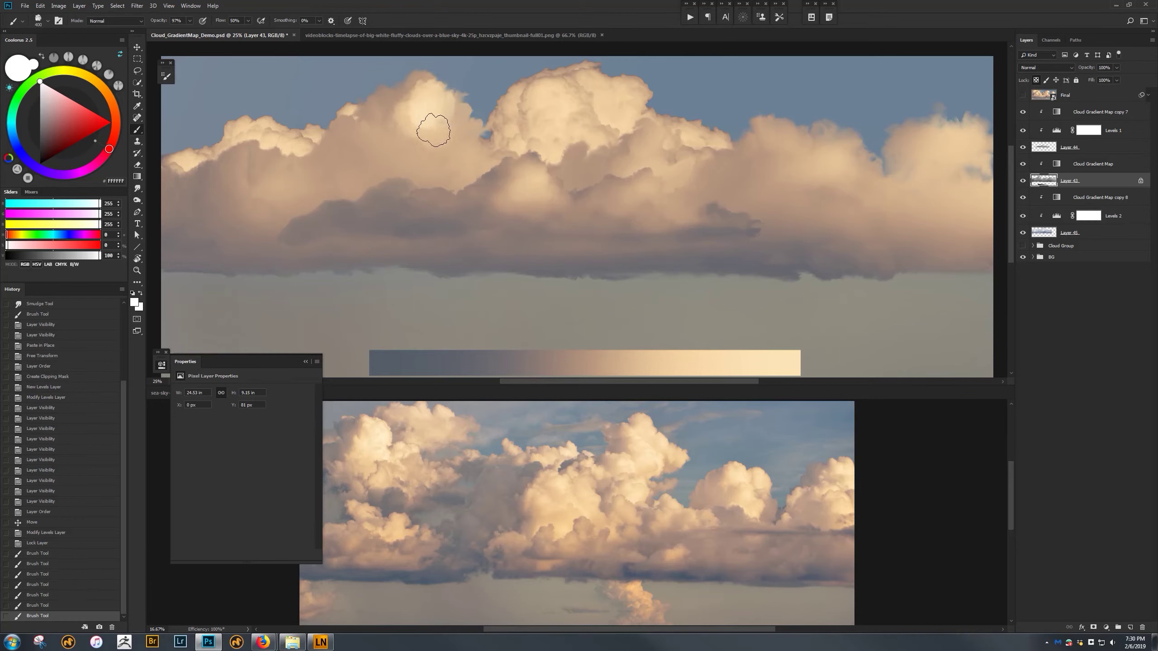
click(408, 98)
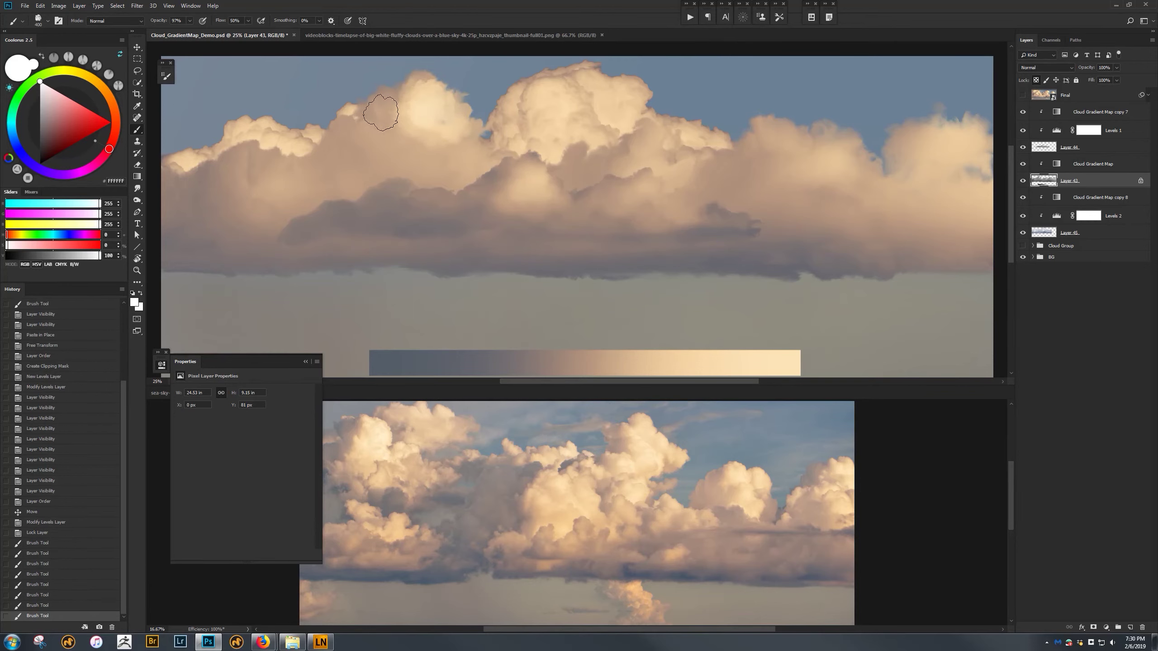
Dab white highlights along the tall left peak's left shoulder, lower body and right side.
click(376, 132)
click(367, 144)
click(371, 149)
click(380, 149)
click(385, 150)
click(405, 155)
click(431, 153)
click(446, 132)
click(447, 118)
click(445, 126)
click(448, 157)
click(445, 118)
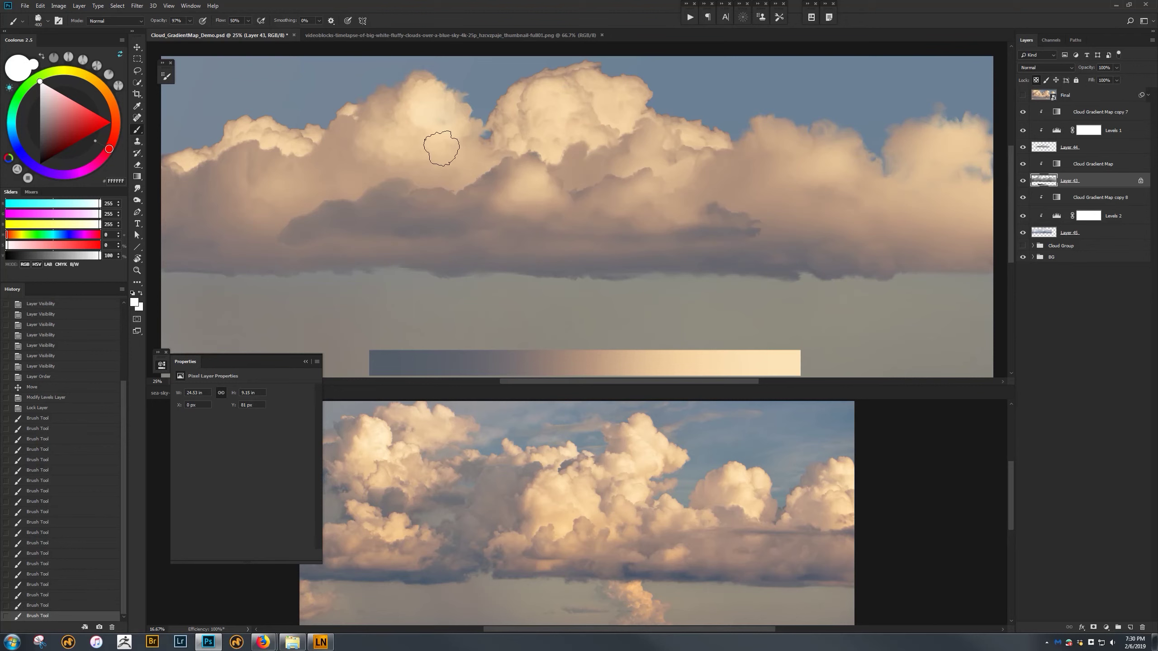
mouse_move(392, 156)
mouse_down()
mouse_move(436, 233)
mouse_move(438, 257)
mouse_up()
Hide and group the cloud layers, then clip a visible copy of Cloud Gradient Map copy 7 to the group.
click(1022, 233)
click(1083, 112)
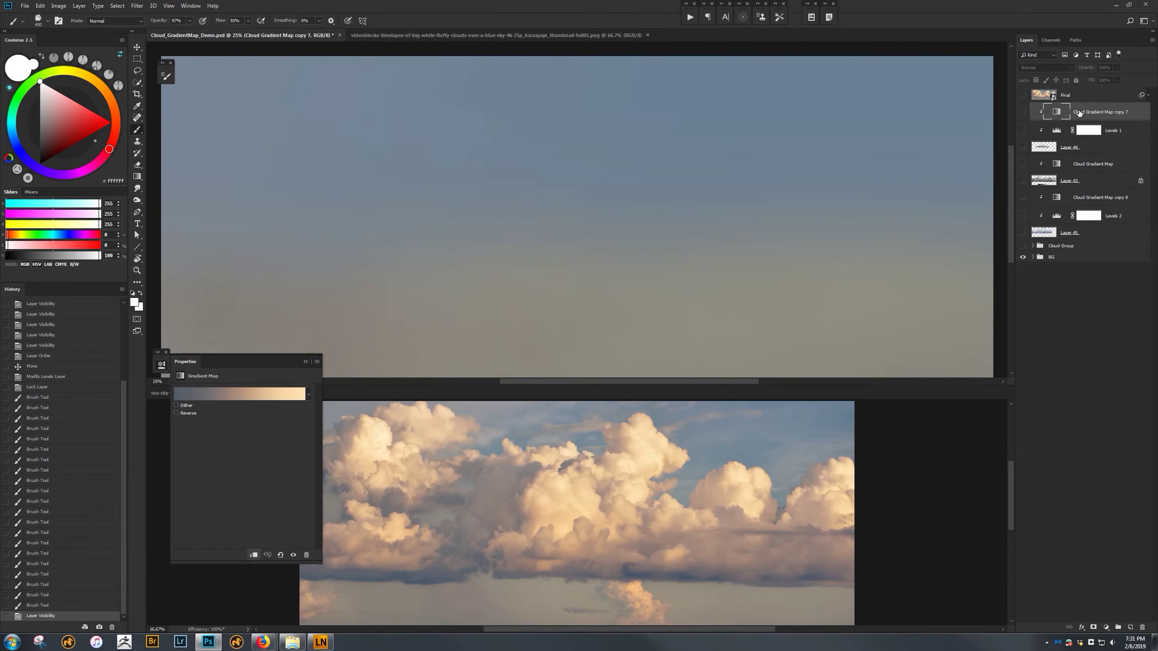
key(ctrl+g)
drag(1073, 126, 1077, 104)
alt+click(1080, 120)
click(1022, 113)
click(1059, 129)
Nest the existing cloud layers, from Cloud Gradient Map copy 7 down to Layer 45, in a subgroup inside Group 2.
click(1080, 145)
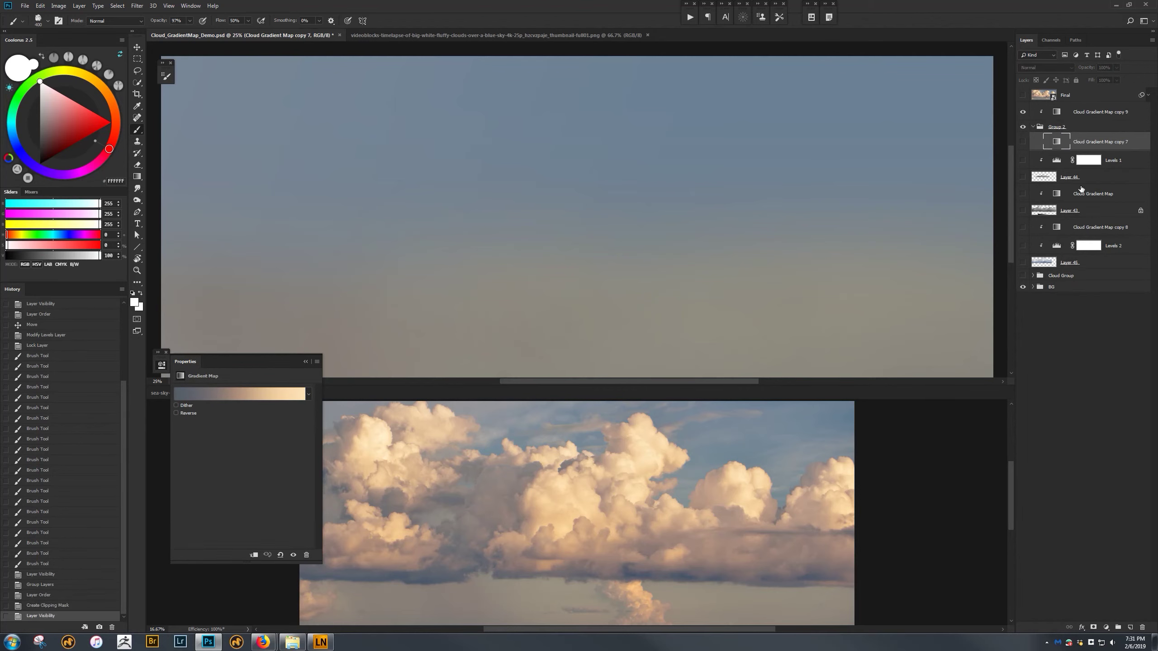
shift+click(1078, 265)
key(ctrl+g)
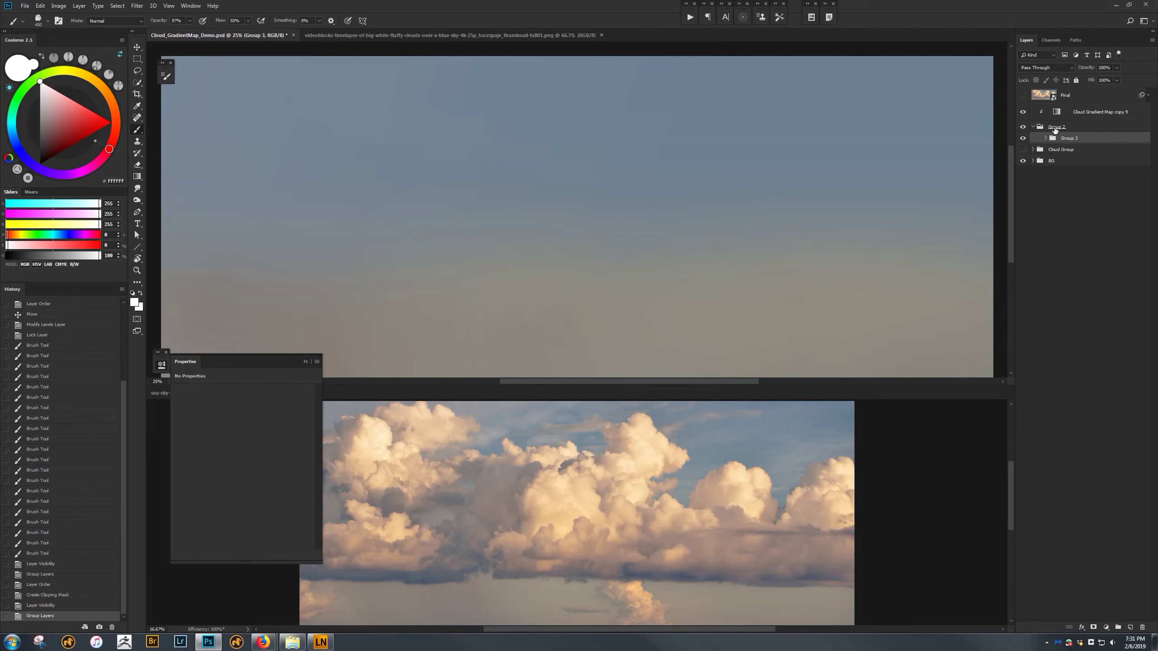
Add seven empty layers inside Group 2 above the nested subgroup.
click(1055, 128)
key(ctrl+shift+alt+n)
key(ctrl+shift+alt+n)
key(ctrl+shift+alt+n)
key(ctrl+shift+alt+n)
key(ctrl+shift+alt+n)
key(ctrl+shift+alt+n)
key(ctrl+shift+alt+n)
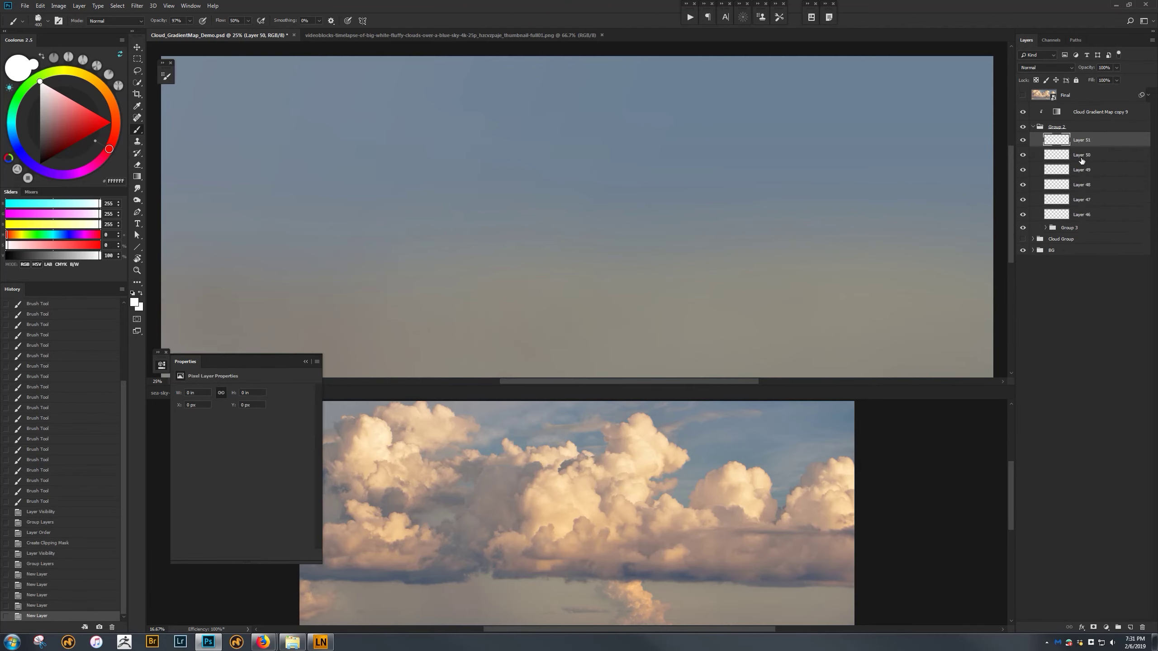
Select Layer 51 and try a stroke with the Kyle's Concept Brushes - Clouds Softy 1 brush.
key(alt+bracketleft)
mouse_move(491, 237)
mouse_down()
mouse_move(520, 233)
mouse_move(459, 239)
mouse_up()
right_click(537, 255)
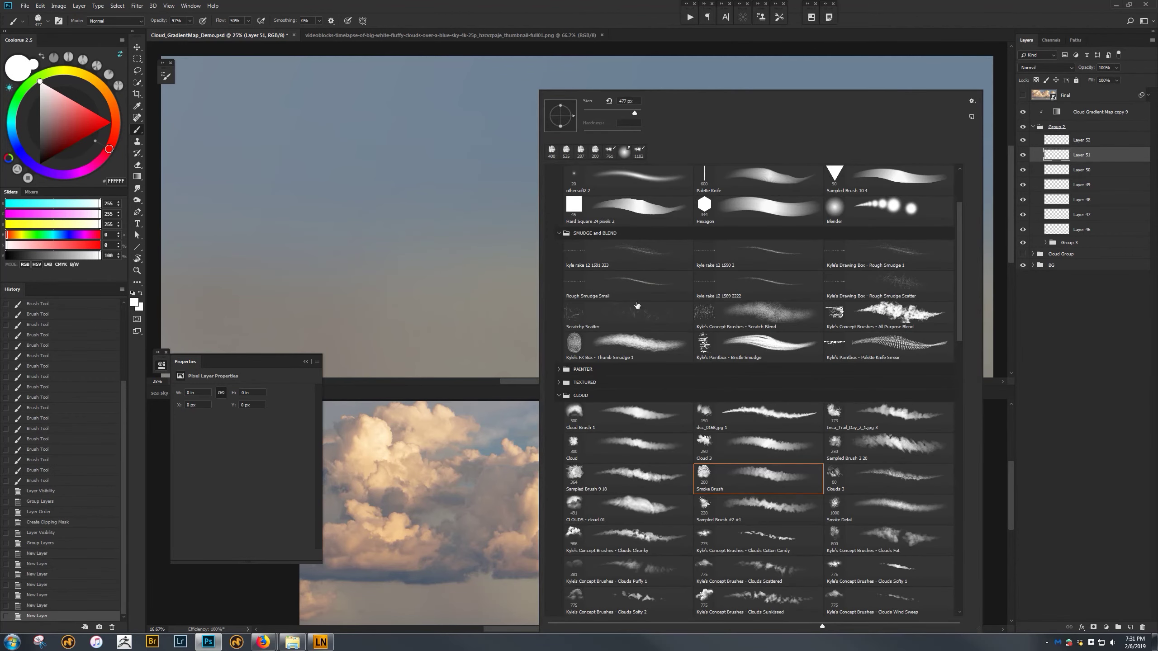
click(900, 566)
click(467, 263)
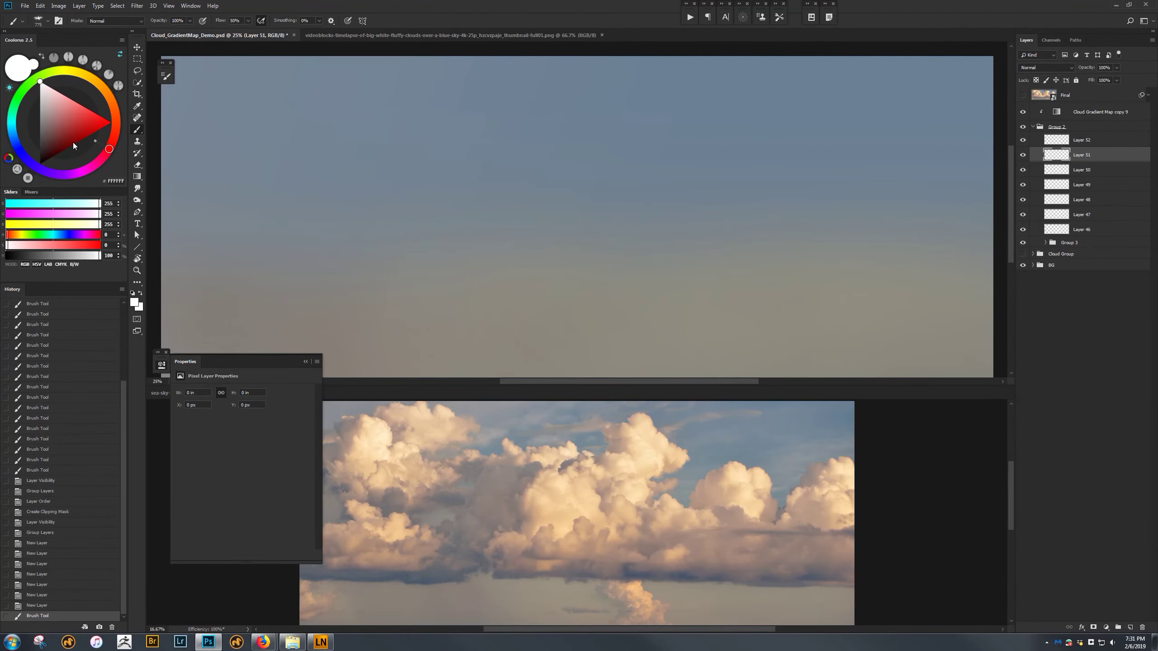
Brush a broad darker-gray cloud shape on Layer 51, then a lighter cloud about 11.94 in wide over it on Layer 52 using gray ABABAB.
click(39, 131)
mouse_move(459, 199)
mouse_down()
mouse_move(501, 182)
mouse_move(555, 220)
mouse_move(749, 223)
mouse_move(460, 185)
mouse_move(490, 267)
mouse_move(665, 194)
mouse_up()
click(1082, 140)
click(40, 109)
mouse_move(474, 230)
mouse_down()
mouse_move(626, 206)
mouse_move(747, 215)
mouse_move(465, 229)
mouse_move(453, 219)
mouse_move(451, 253)
mouse_up()
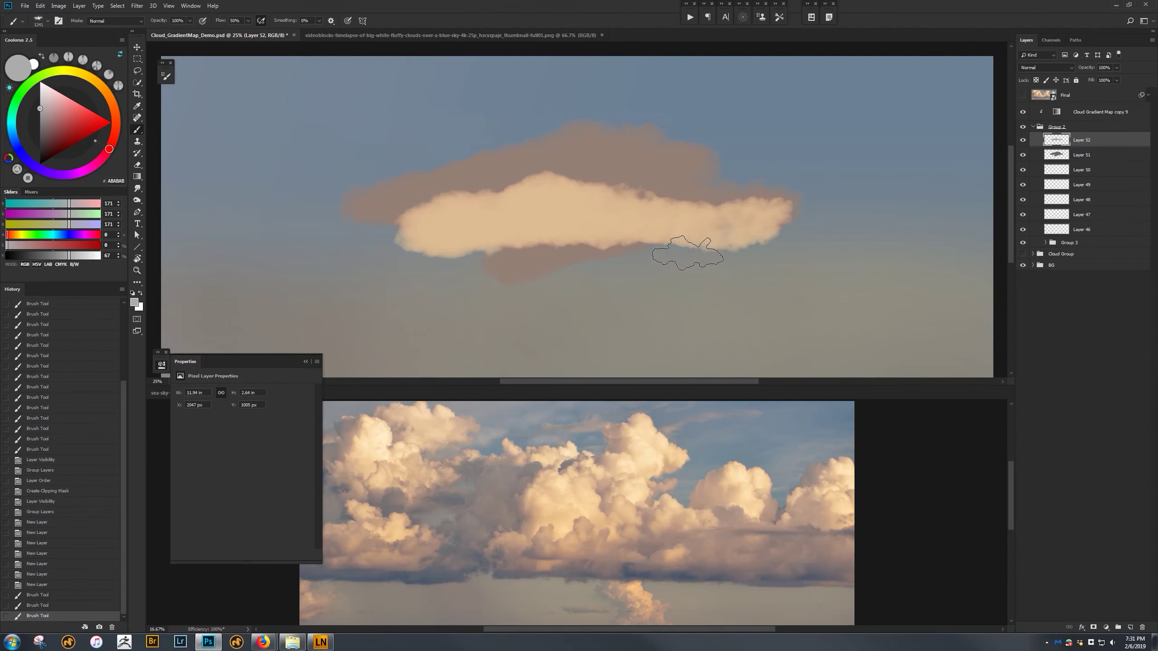
Try painting over the middle of the light cloud on Layer 52 with gray sampled directly from the canvas, and undo it.
alt+click(638, 160)
drag(610, 200, 634, 147)
key(ctrl+z)
drag(596, 202, 547, 231)
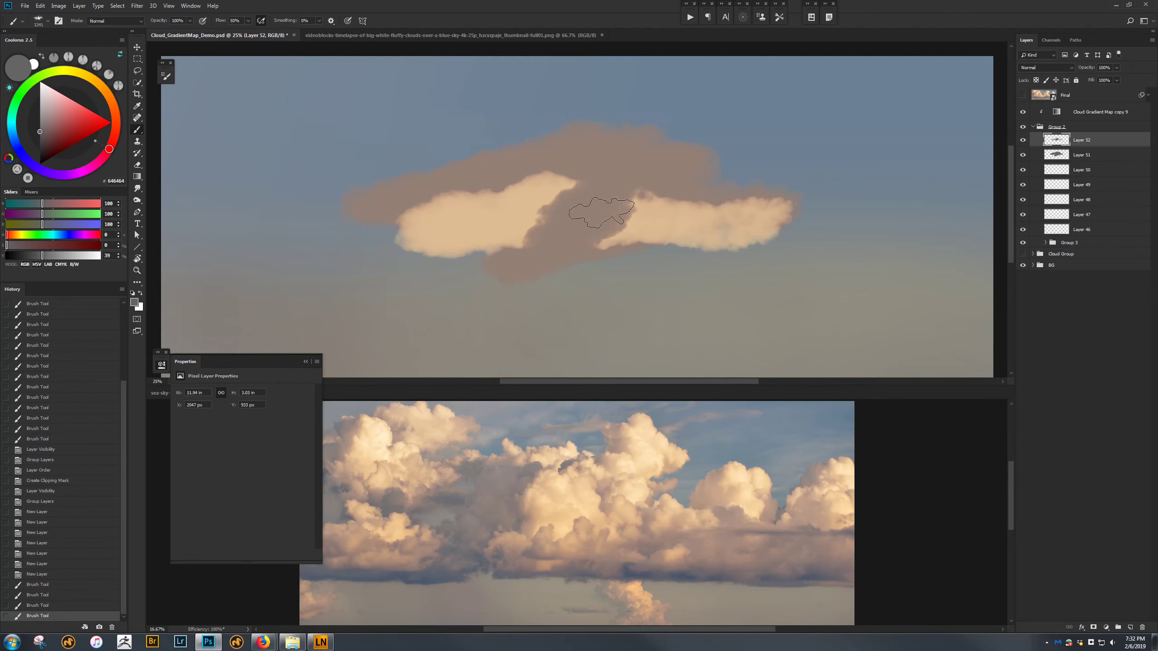
key(ctrl+z)
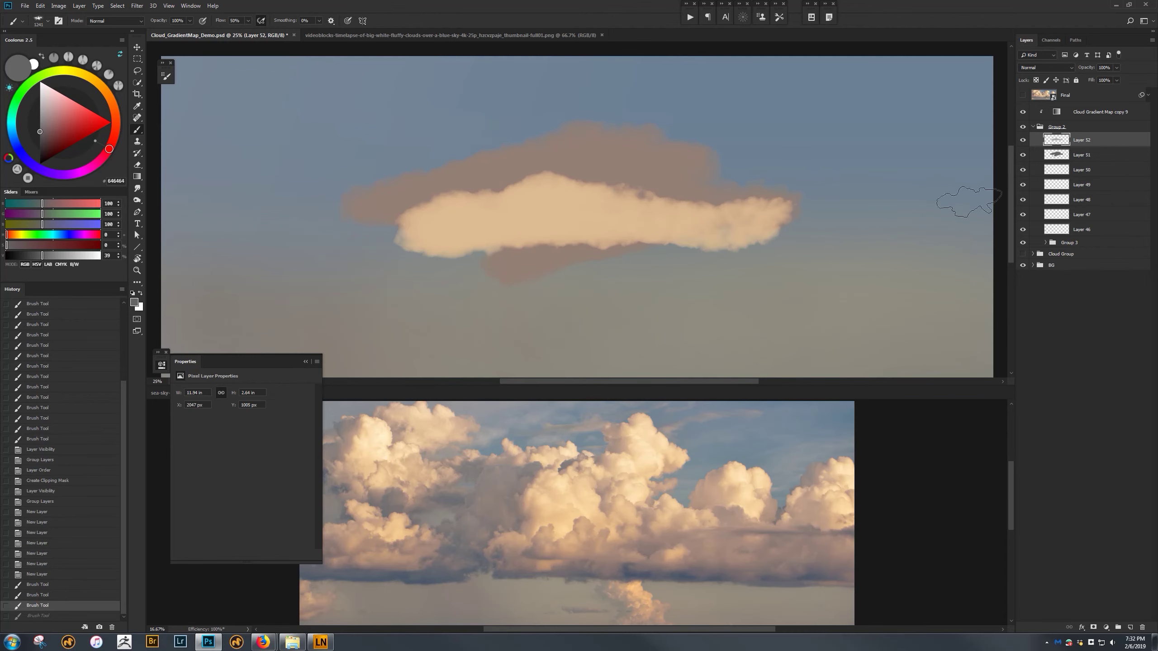
Create a horizontal black-to-white gradient strip about 11.02 by 0.84 in on Layer 46, below the painted cloud, and deselect.
click(1066, 229)
key(m)
drag(415, 328, 771, 352)
click(137, 177)
key(d)
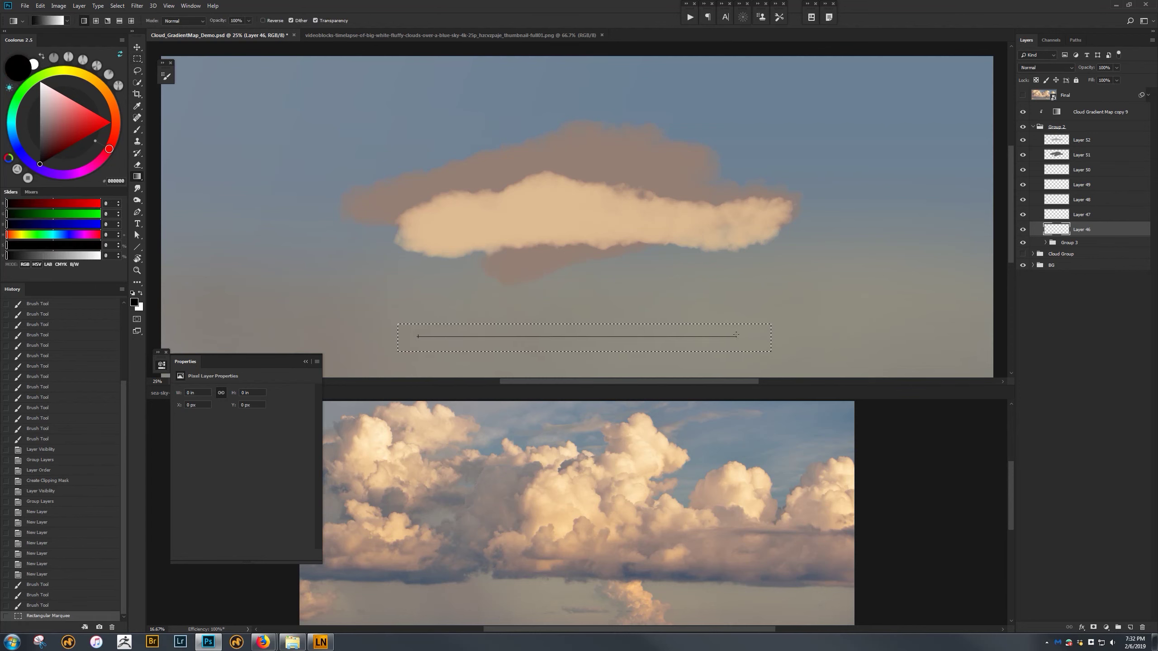
drag(736, 335, 736, 335)
key(ctrl+d)
Try brushing the light cloud on Layer 52 with values sampled from the cloud and the gradient strip, and undo the stroke.
click(1055, 140)
key(v)
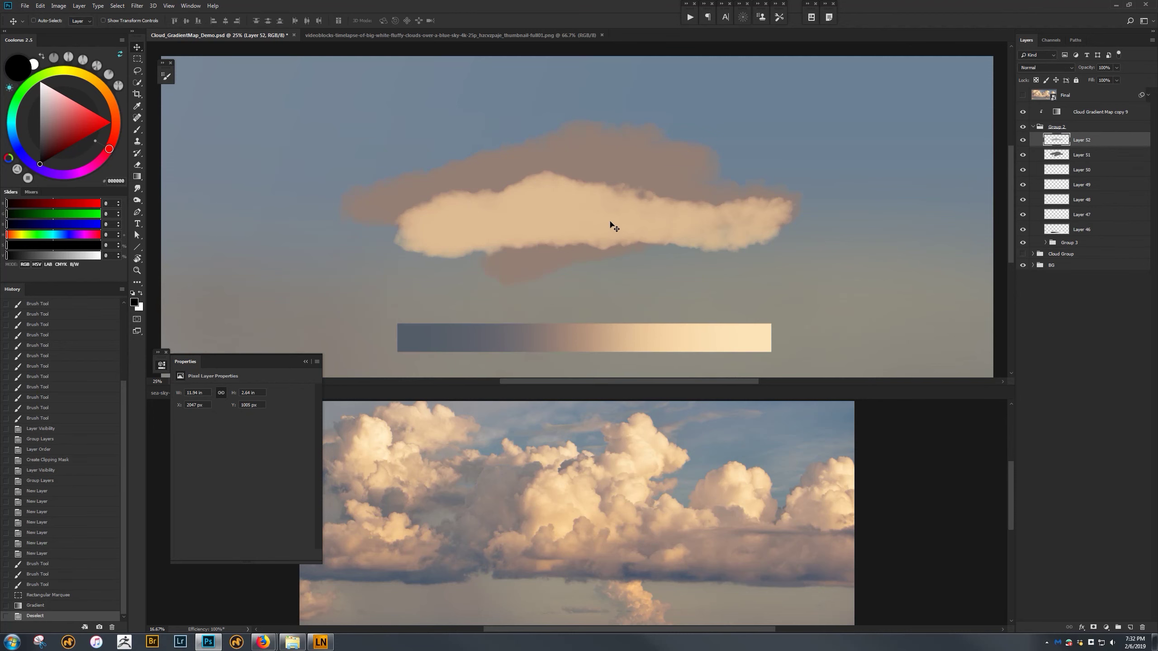
key(b)
alt+click(589, 208)
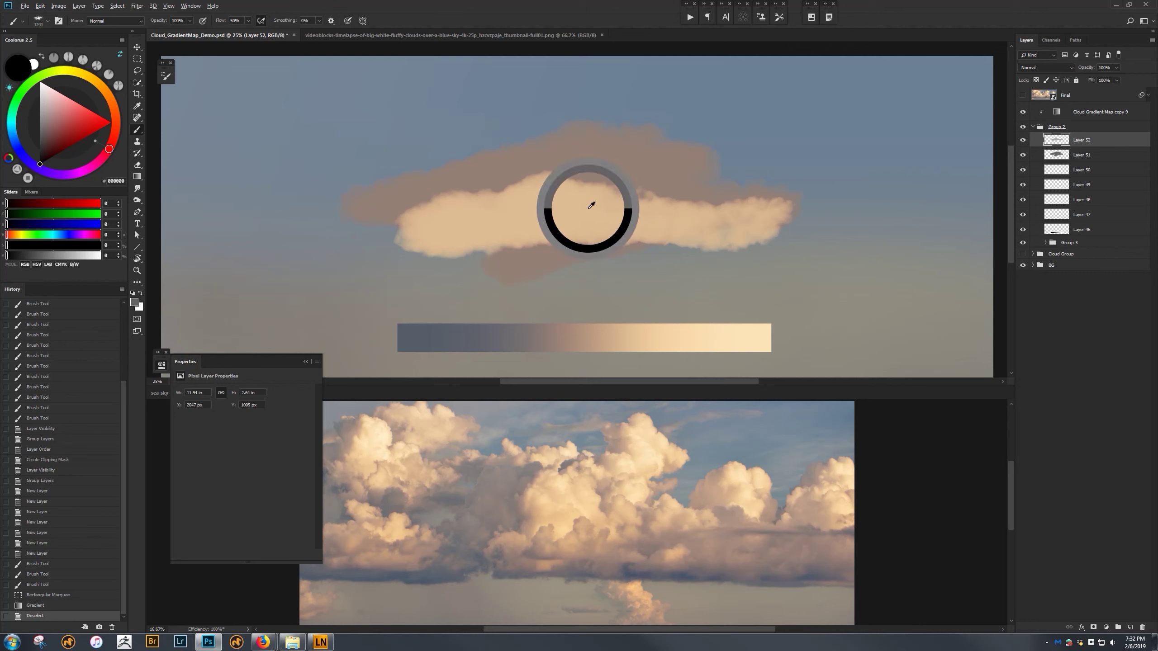
alt+click(692, 334)
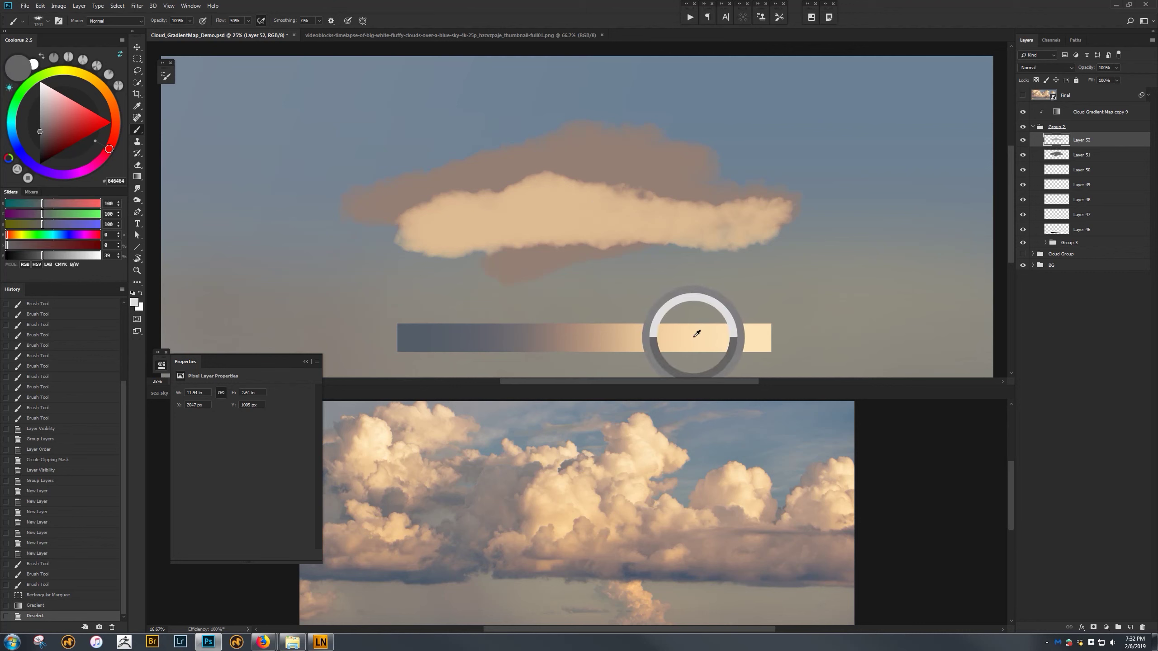
drag(574, 214, 583, 188)
key(ctrl+z)
Paint a rounded billow on top of Layer 52's light cloud using light gray sampled from the gradient strip, undoing the dark stroke.
alt+click(653, 333)
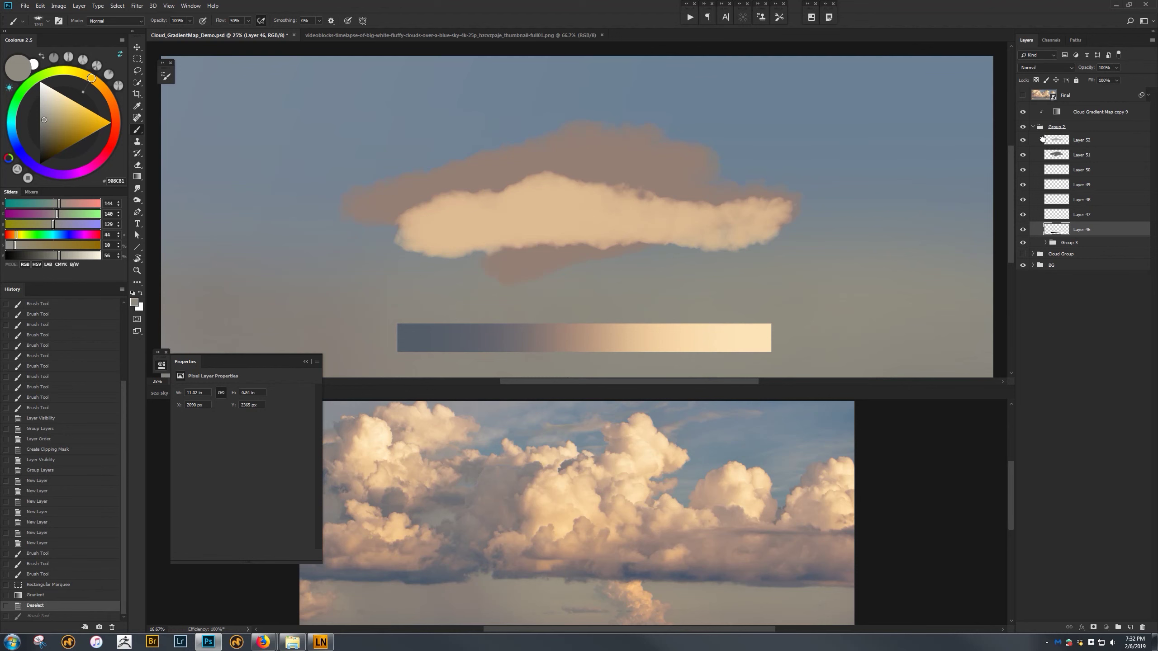
click(1044, 139)
mouse_move(607, 219)
mouse_down()
mouse_move(570, 187)
mouse_move(597, 160)
mouse_move(577, 164)
mouse_move(633, 187)
mouse_move(599, 178)
mouse_move(623, 217)
mouse_up()
alt+click(621, 222)
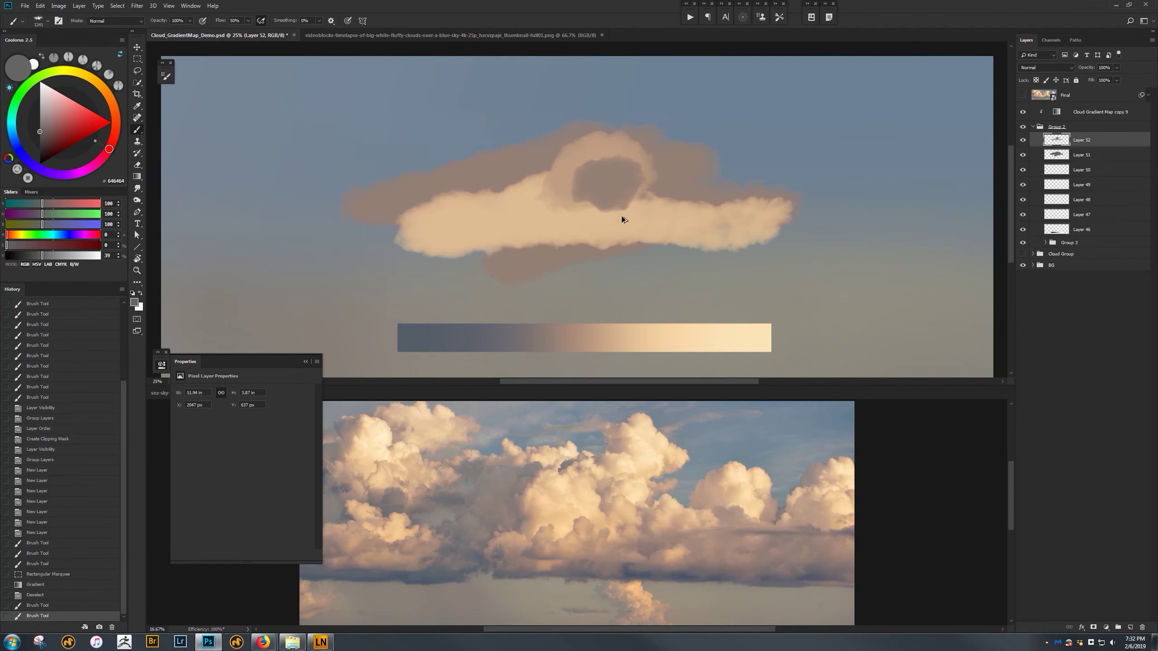
key(ctrl+z)
alt+click(642, 333)
mouse_move(611, 183)
mouse_down()
mouse_move(581, 200)
mouse_move(606, 186)
mouse_up()
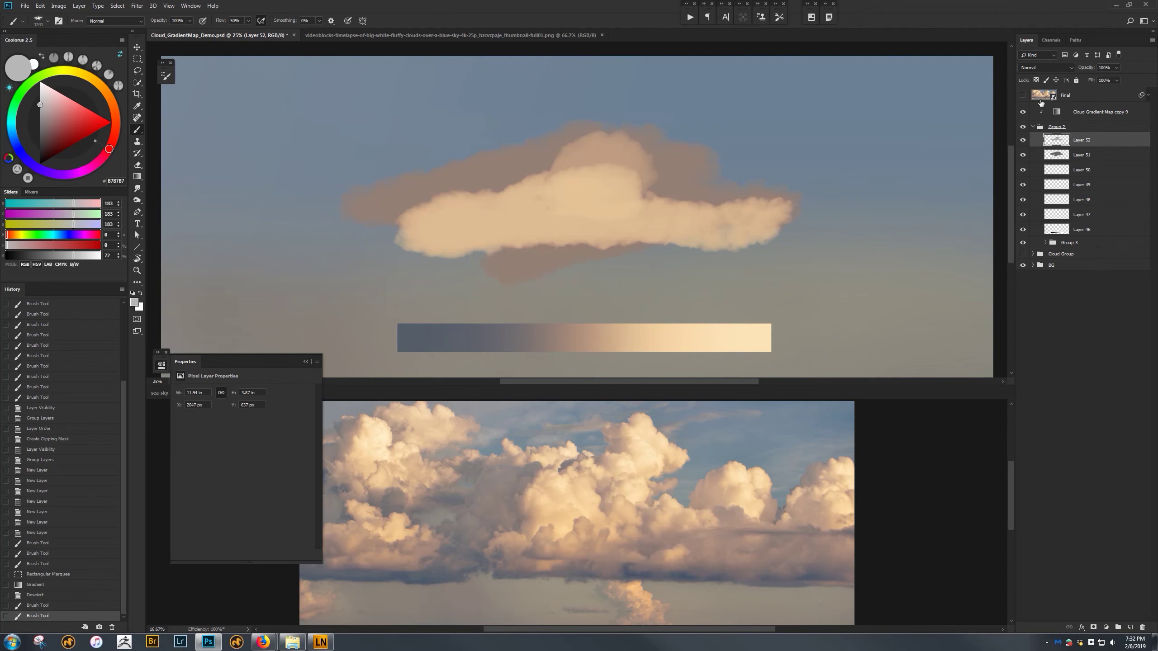